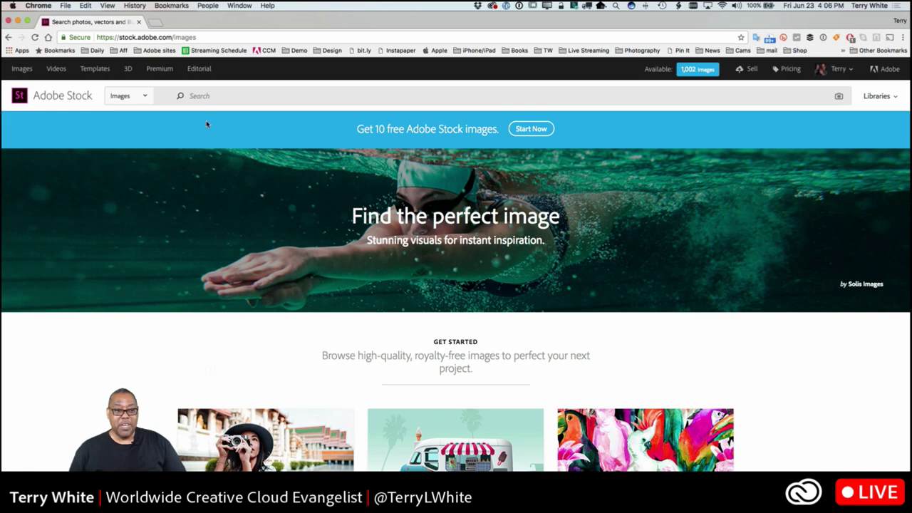
Open the Premium collection on Adobe Stock and go into its Stocksy United gallery.
left_click(158, 69)
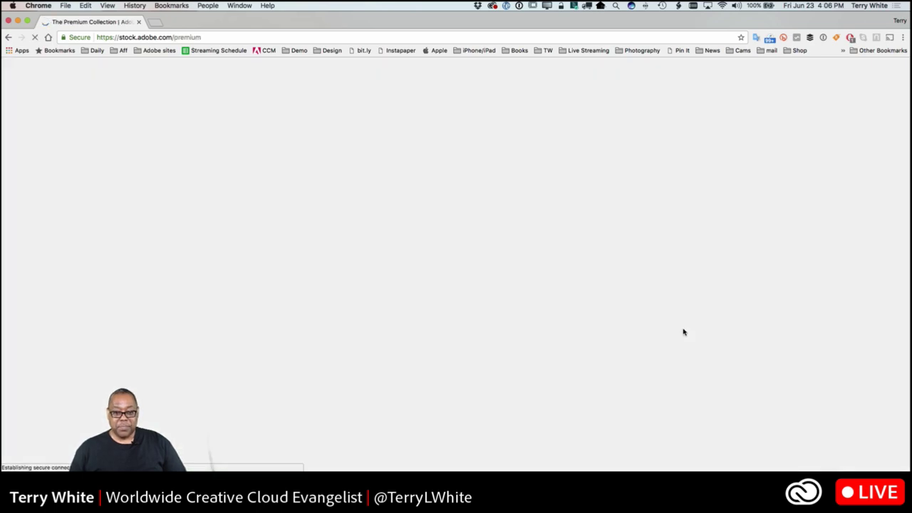
scroll(722, 340, "down", 10)
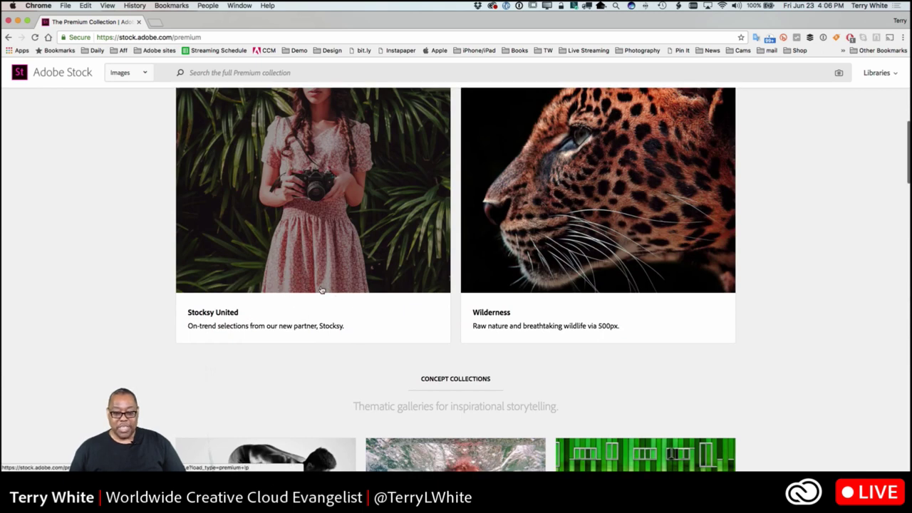
left_click(337, 264)
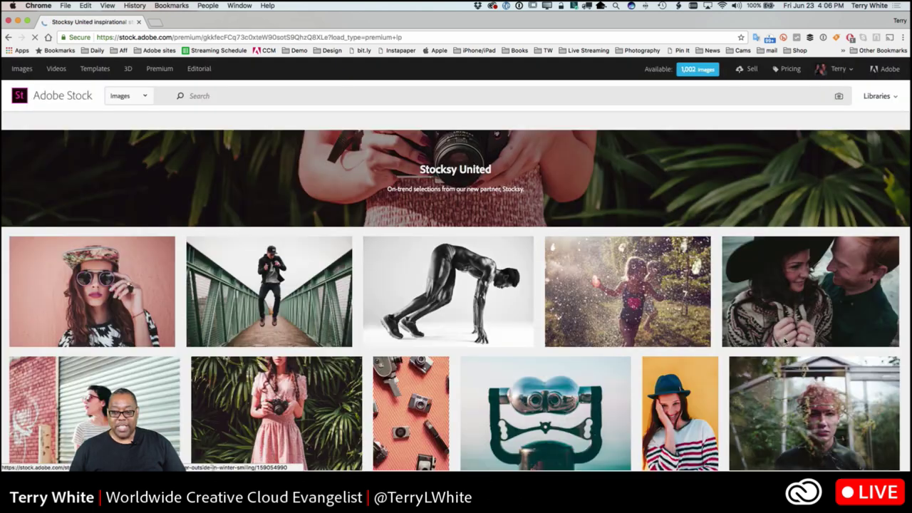
Look through the images in the Stocksy United gallery and return to its beginning.
scroll(787, 342, "down", 1)
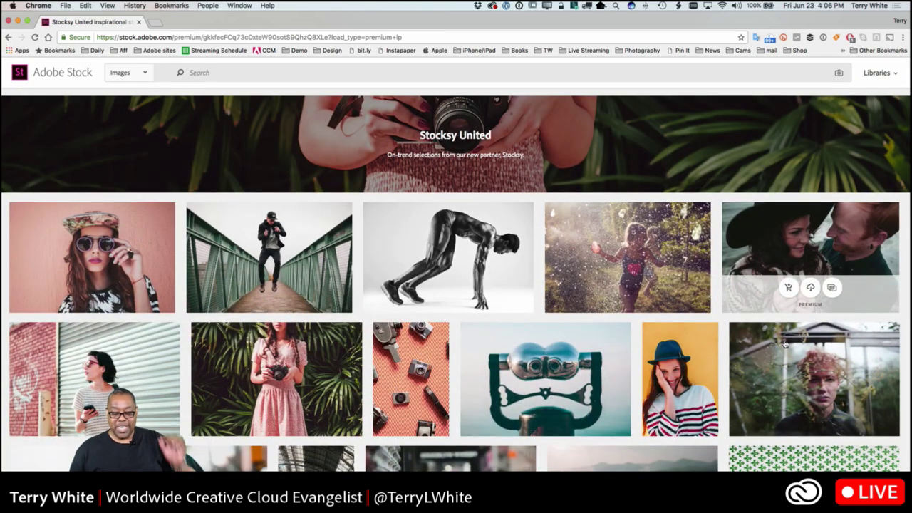
scroll(785, 344, "down", 4)
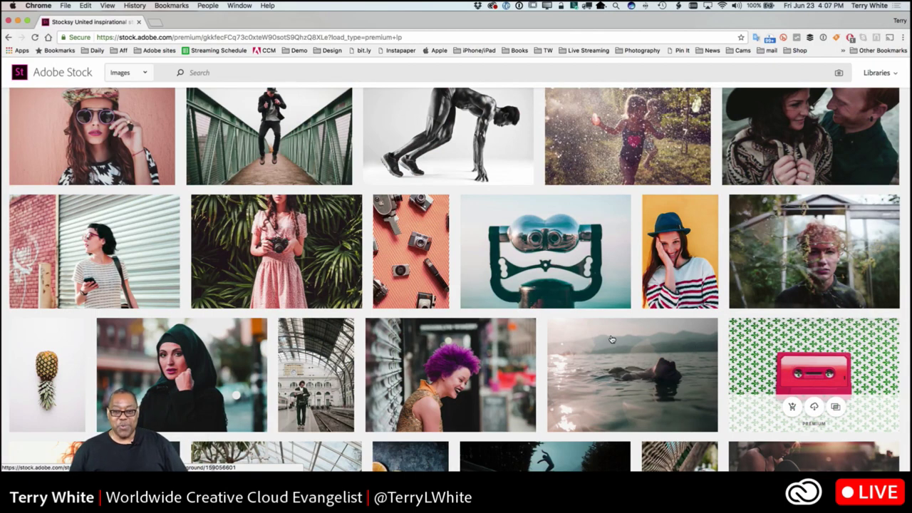
scroll(626, 345, "up", 2)
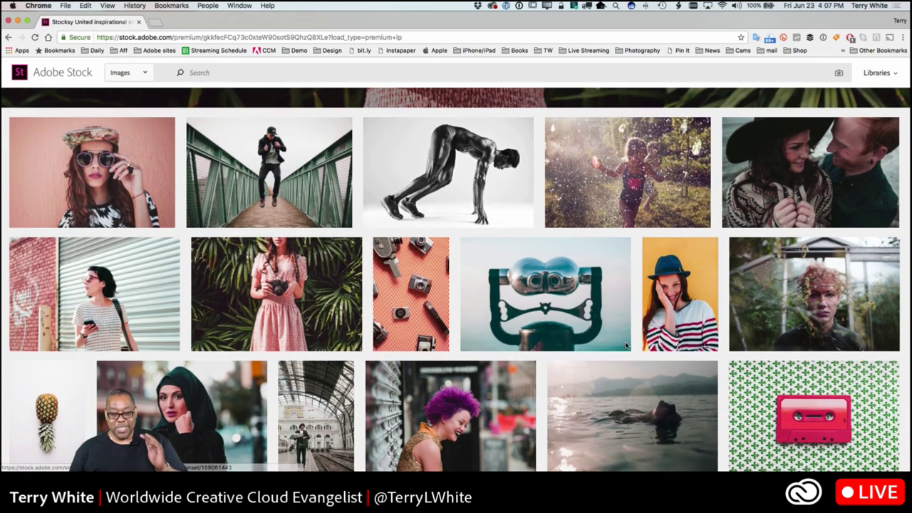
scroll(625, 345, "down", 10)
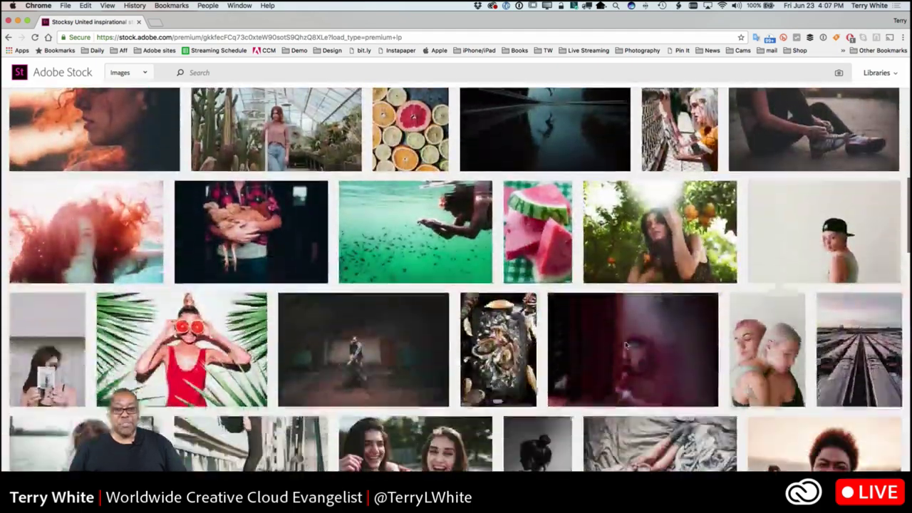
scroll(626, 346, "down", 8)
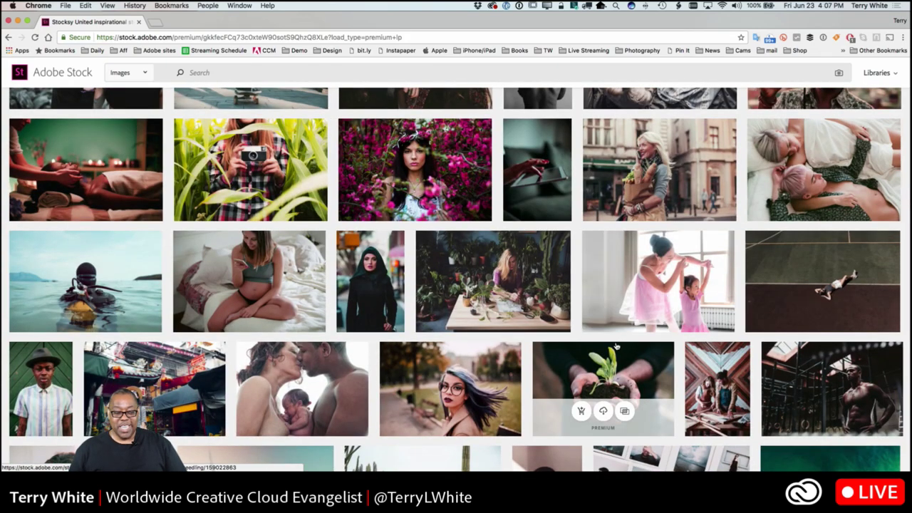
scroll(616, 347, "down", 10)
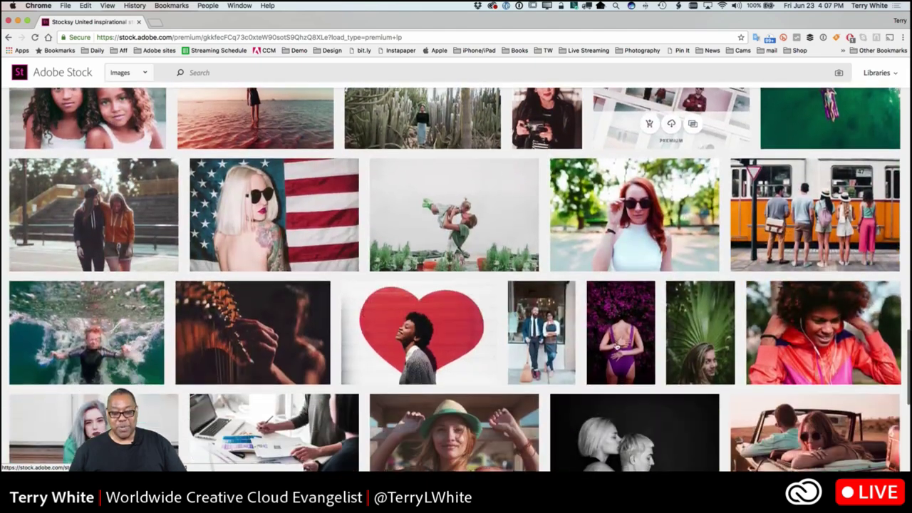
scroll(616, 347, "down", 7)
scroll(616, 347, "down", 5)
scroll(617, 347, "up", 5)
scroll(617, 347, "up", 15)
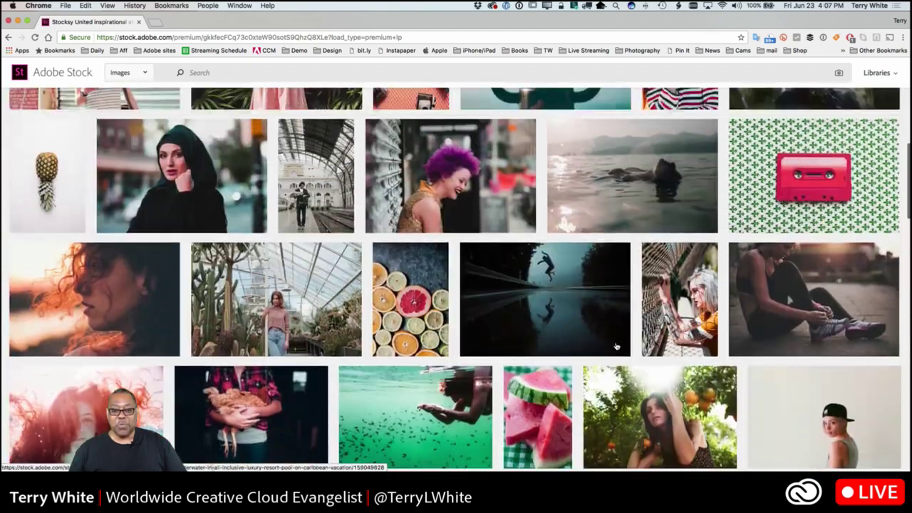
scroll(616, 347, "up", 10)
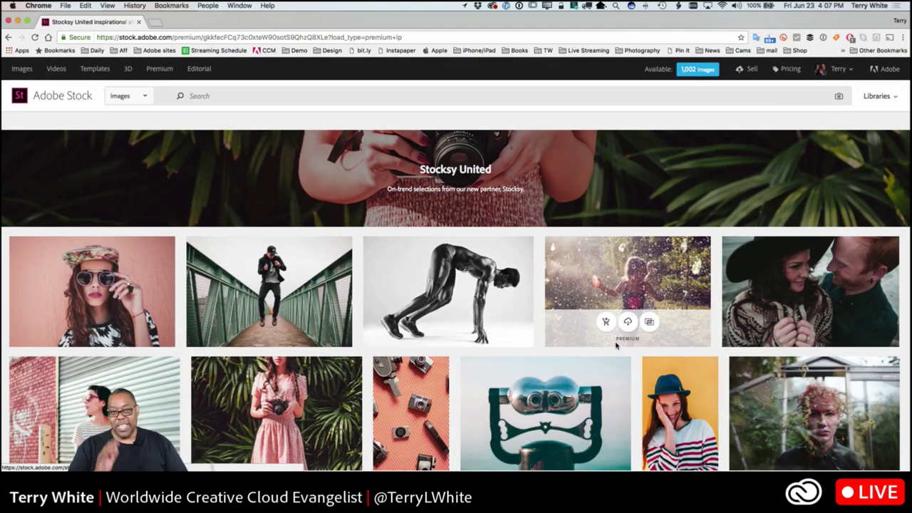
Open the Editorial section and review its featured collections and the FAQ about editorial content.
left_click(198, 71)
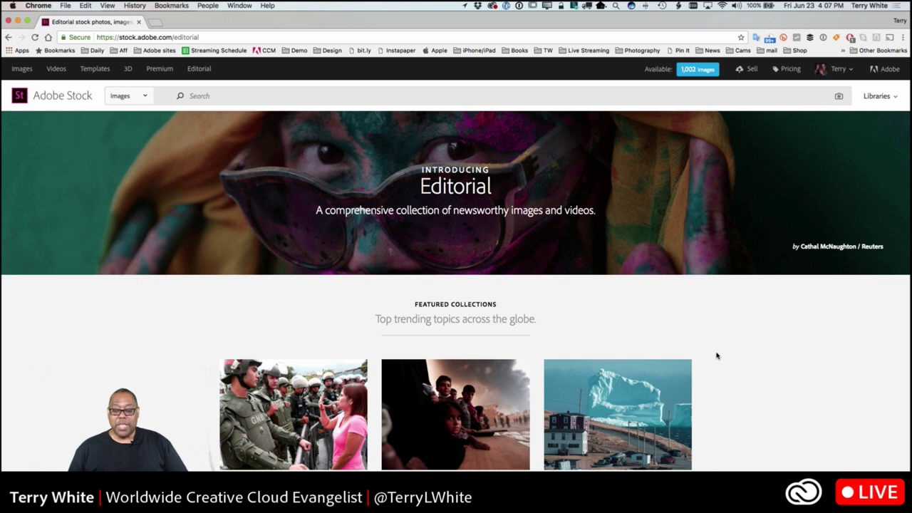
scroll(717, 354, "down", 5)
scroll(716, 355, "down", 3)
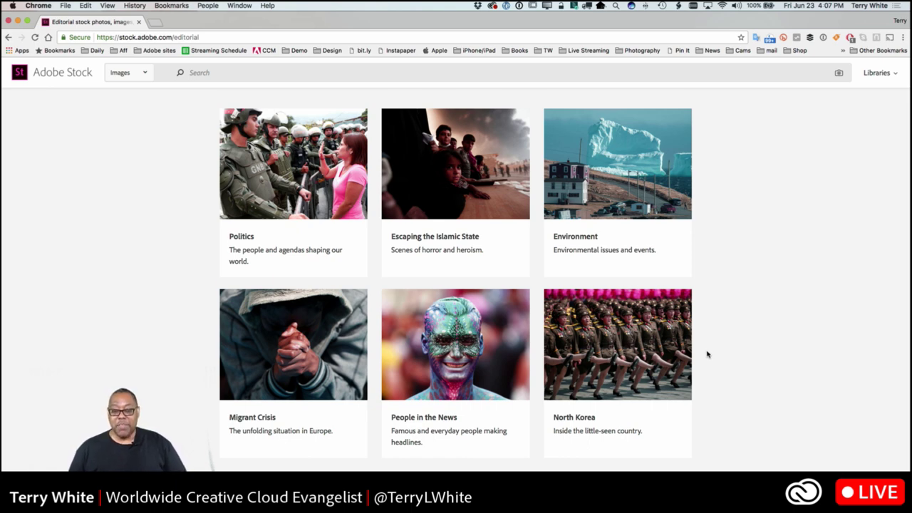
scroll(707, 354, "down", 5)
scroll(707, 354, "up", 5)
scroll(707, 354, "up", 2)
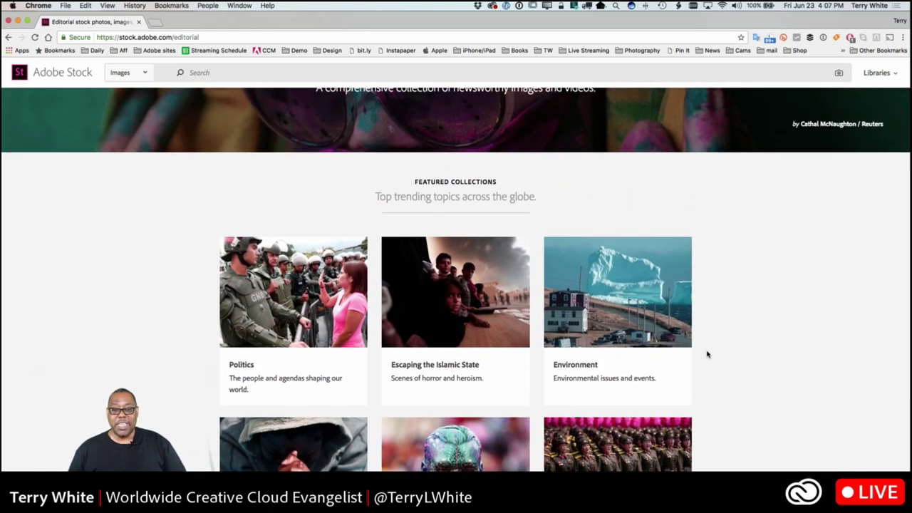
scroll(707, 354, "up", 3)
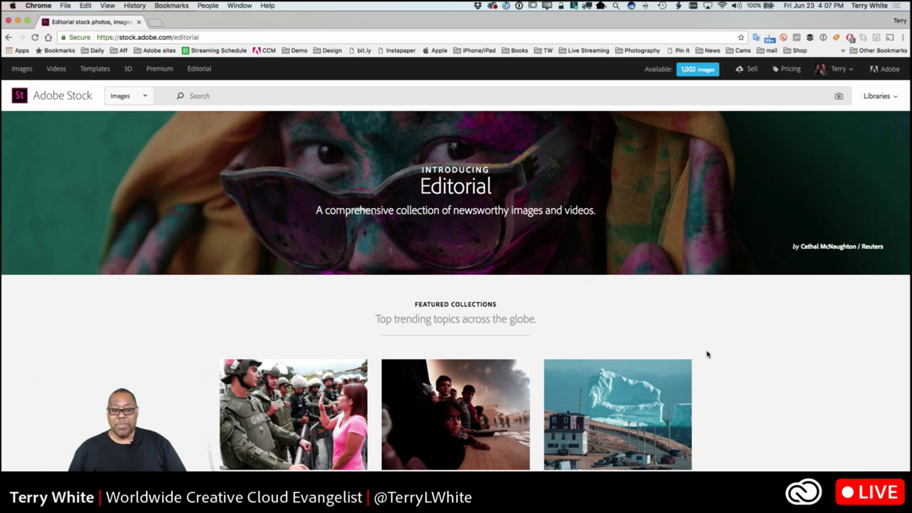
scroll(706, 354, "down", 3)
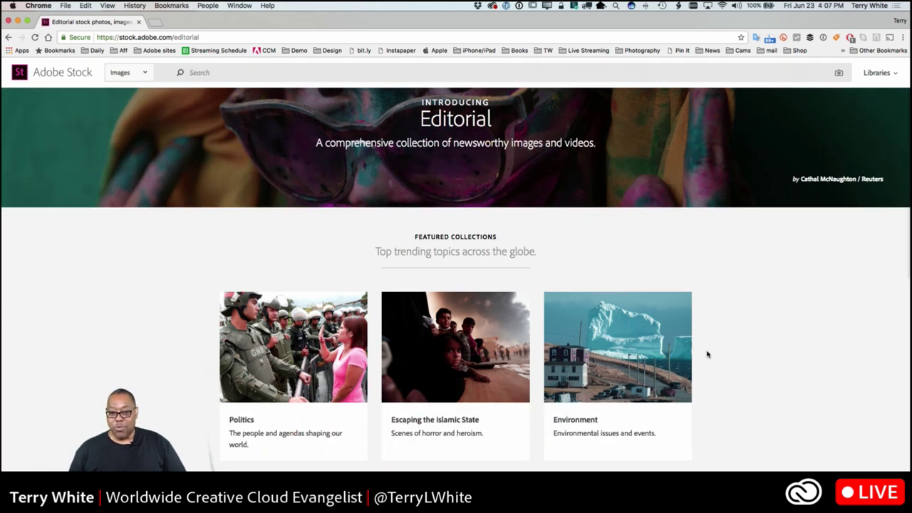
scroll(707, 354, "down", 5)
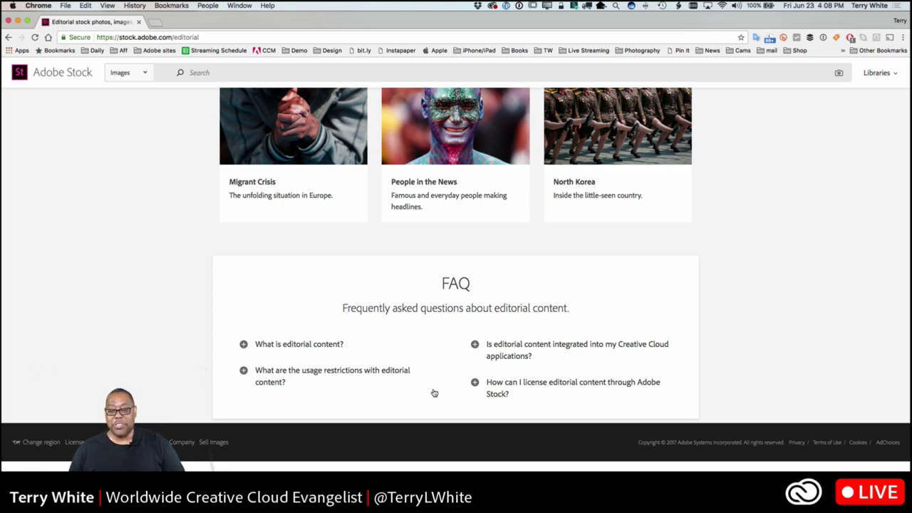
scroll(436, 389, "up", 15)
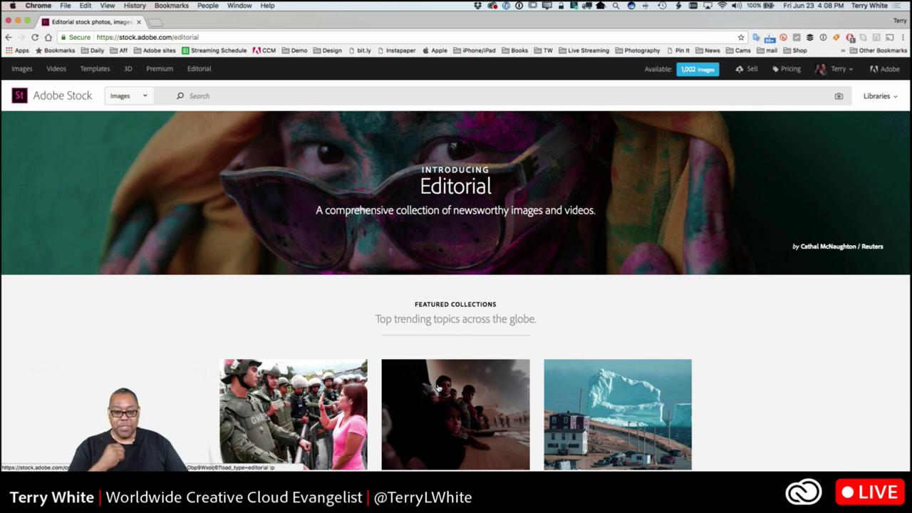
Switch to InDesign, select the whale shark background image on the Shark Week poster and show the CC Libraries.
key("super+Tab")
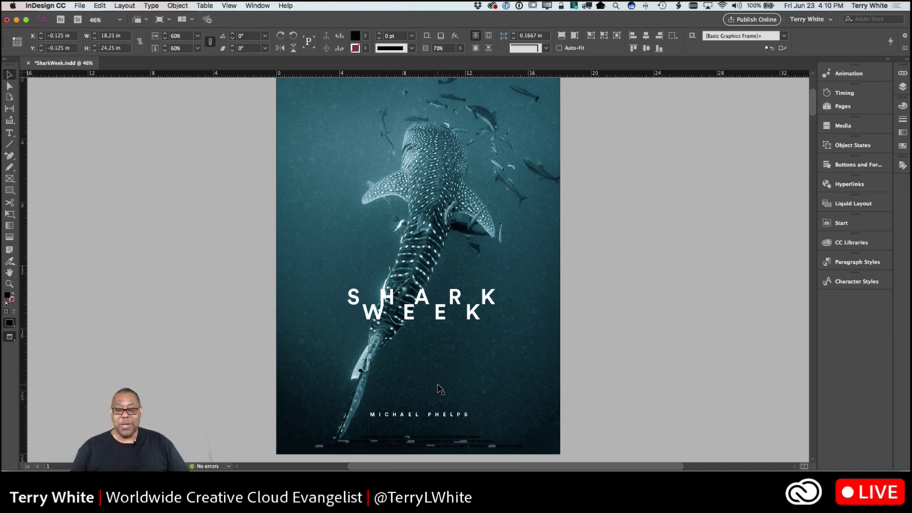
left_click(519, 368)
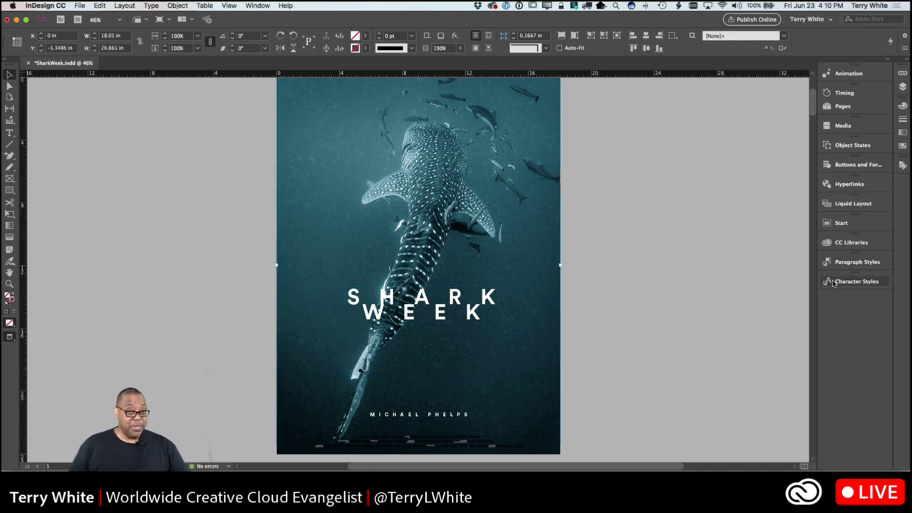
left_click(837, 244)
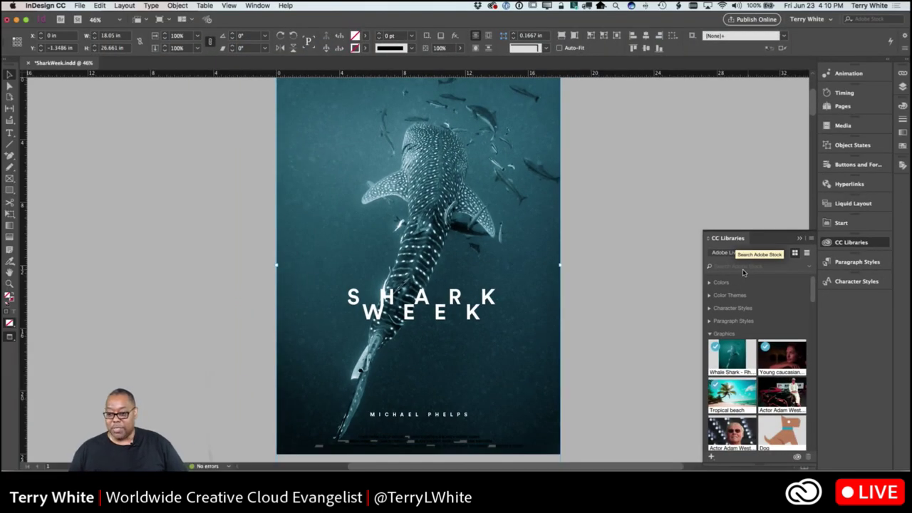
Search Adobe Stock for "shark" from within the Adobe Live library.
left_click(743, 268)
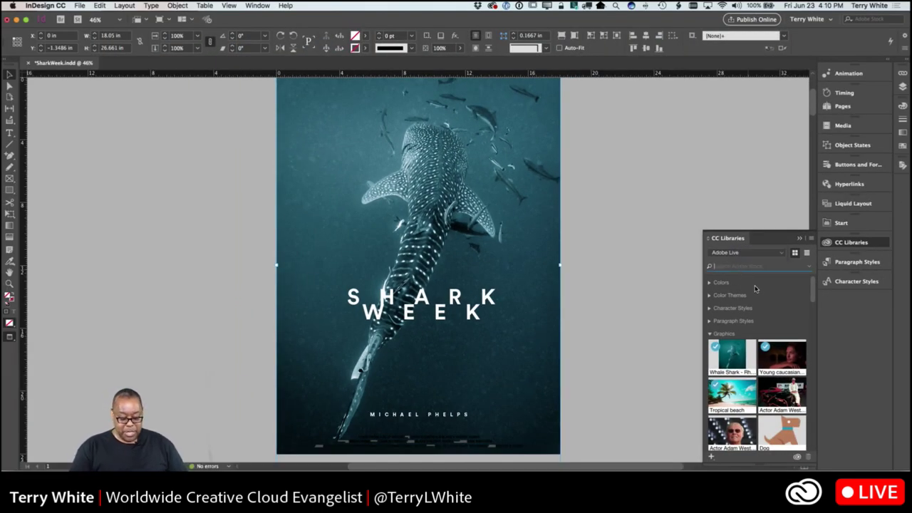
type("fis")
key("BackSpace")
key("BackSpace")
type("shark")
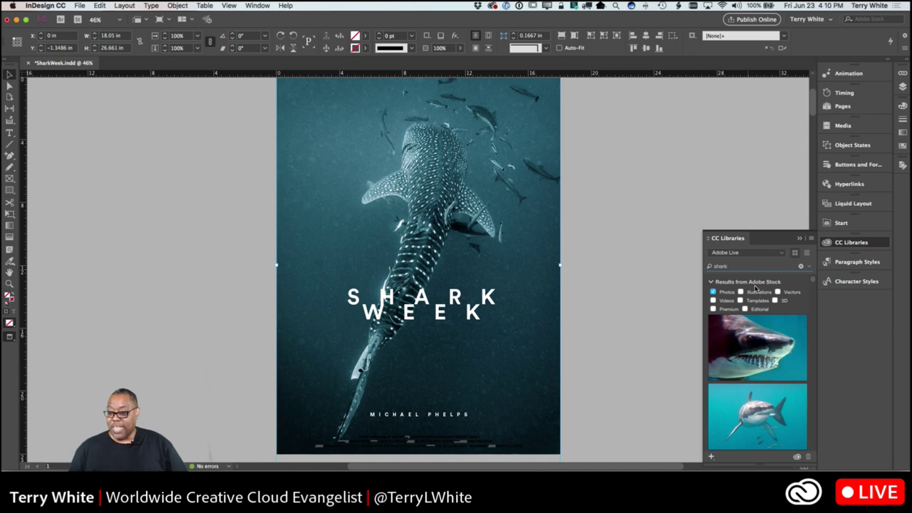
mouse_move(775, 369)
scroll(775, 370, "down", 2)
scroll(775, 373, "up", 2)
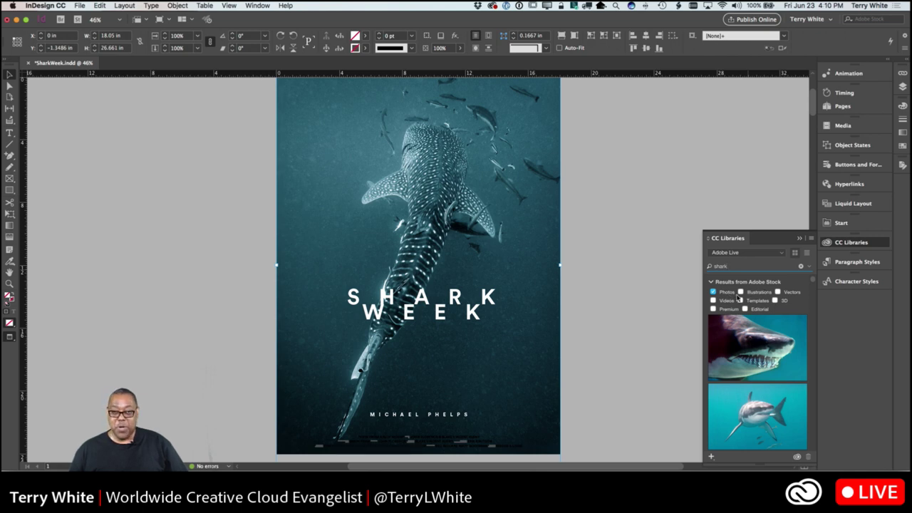
Filter the shark results to Premium content only, with Photos excluded.
scroll(759, 356, "down", 5)
scroll(761, 359, "down", 5)
scroll(761, 360, "down", 5)
scroll(761, 361, "down", 5)
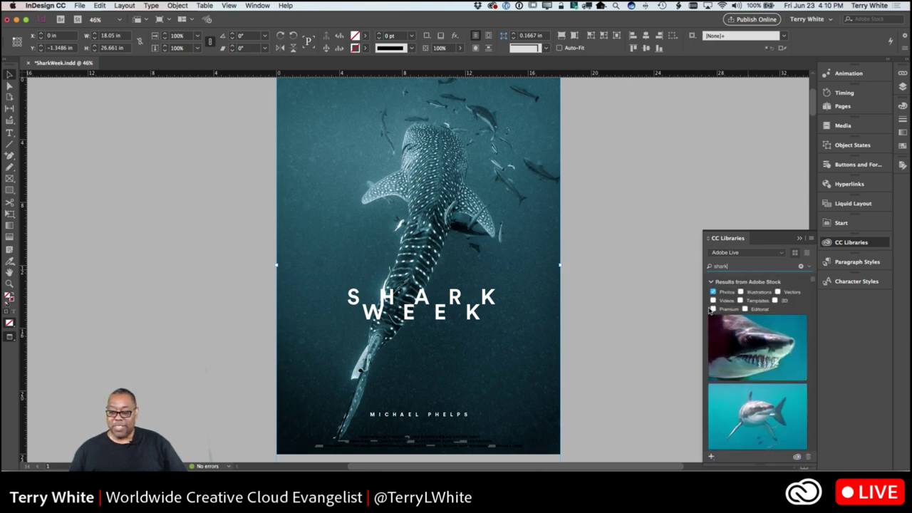
left_click(713, 292)
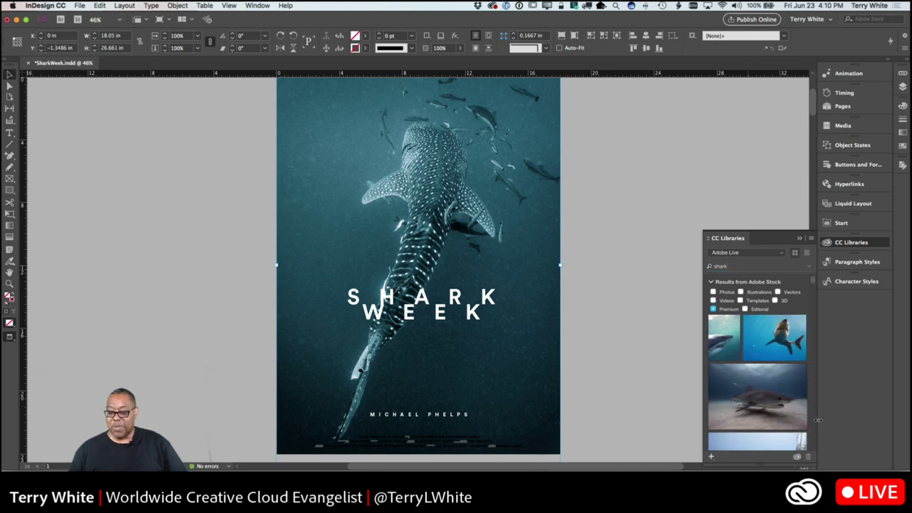
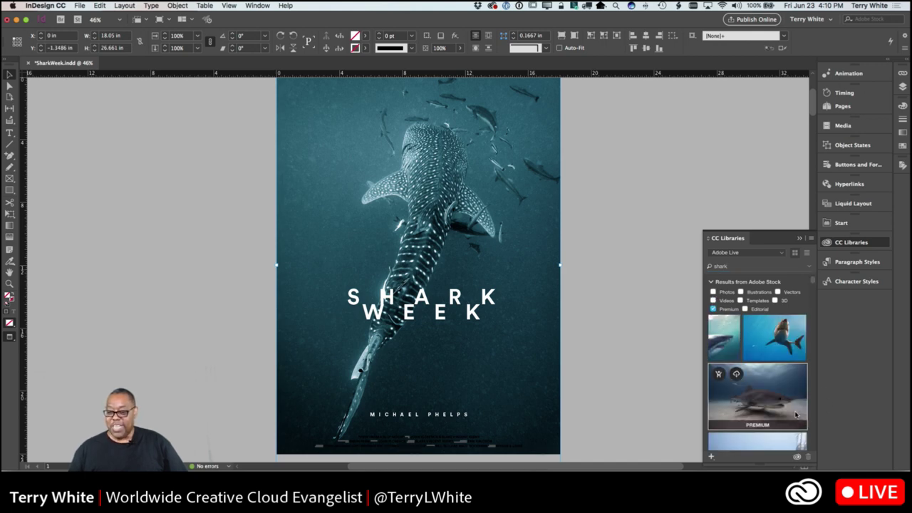
Browse the Premium shark images from Adobe Stock for a suitable poster picture.
scroll(796, 414, "up", 5)
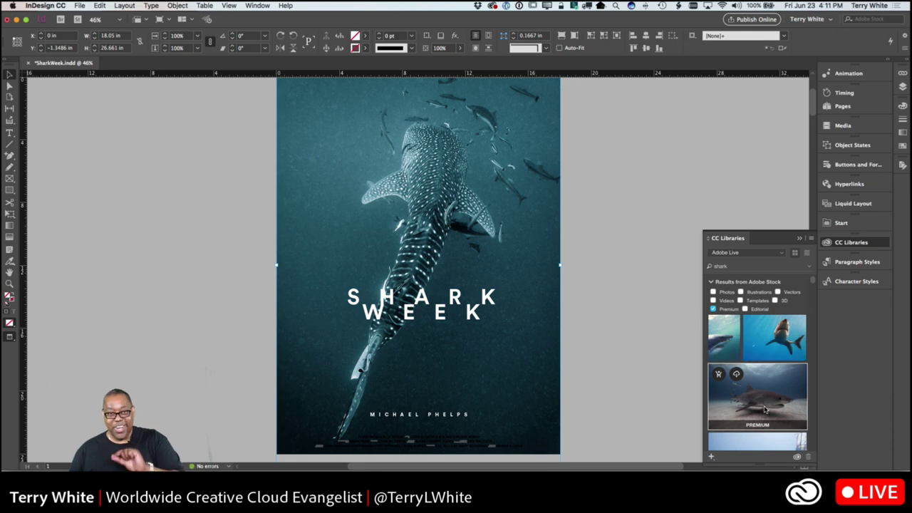
scroll(765, 409, "down", 5)
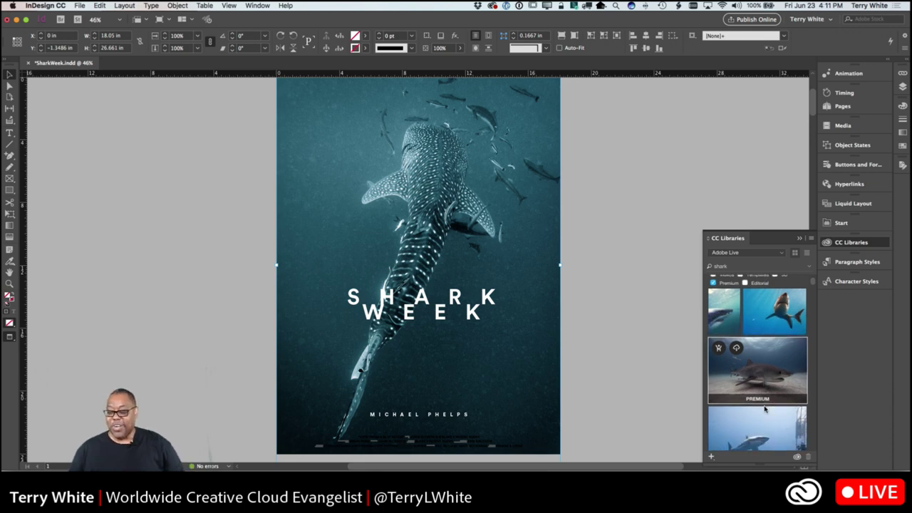
scroll(765, 409, "down", 5)
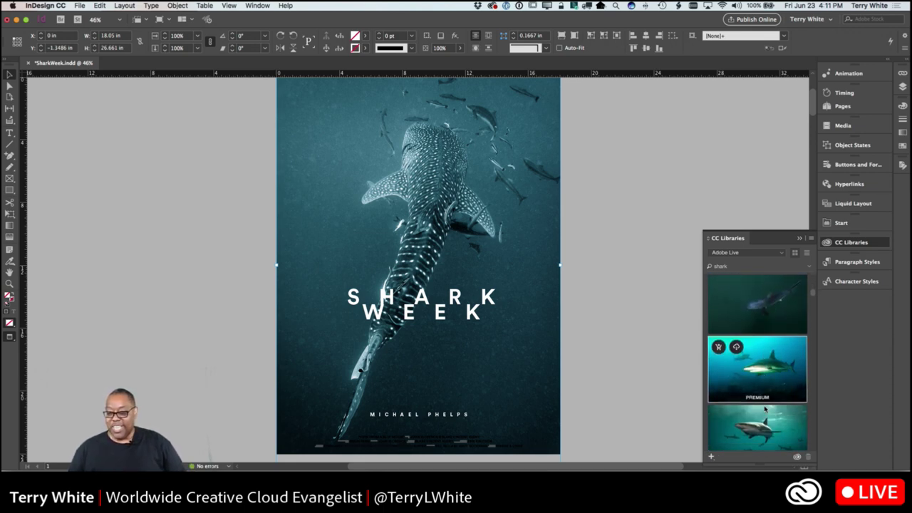
scroll(765, 409, "down", 5)
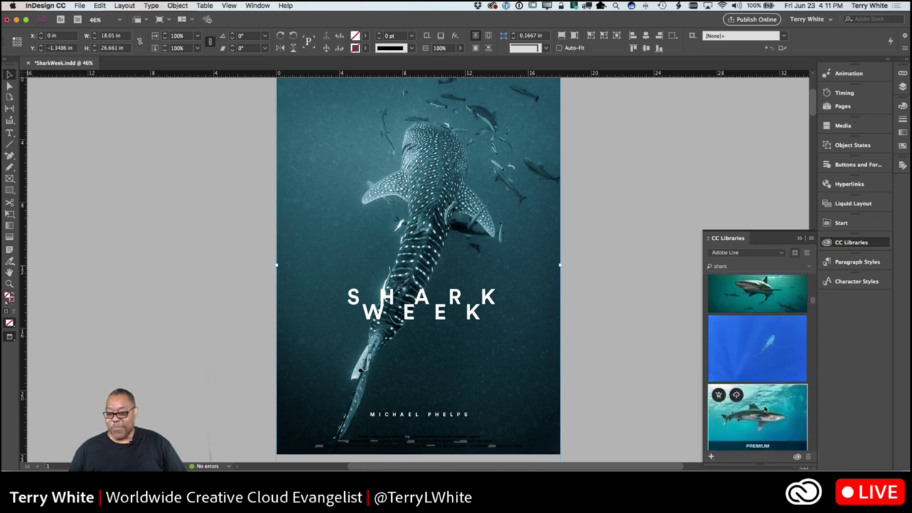
scroll(765, 409, "down", 5)
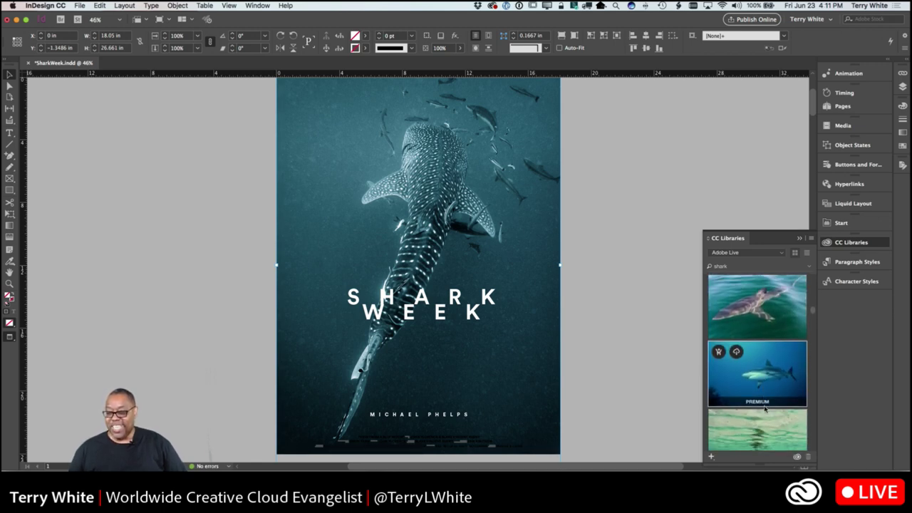
scroll(765, 409, "down", 5)
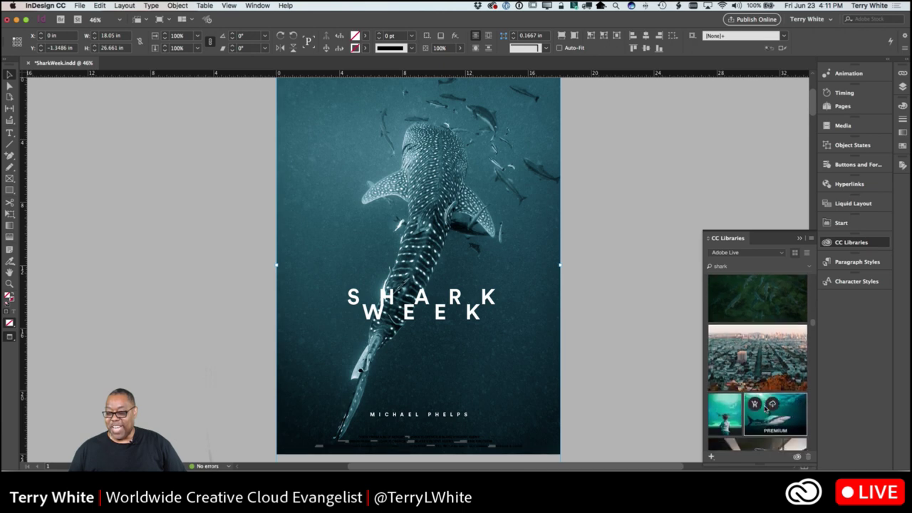
scroll(765, 409, "down", 5)
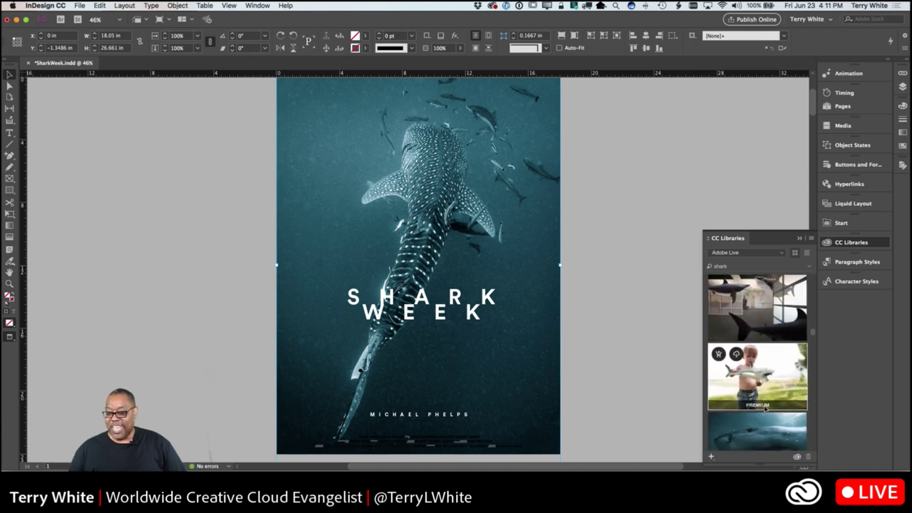
scroll(765, 409, "down", 5)
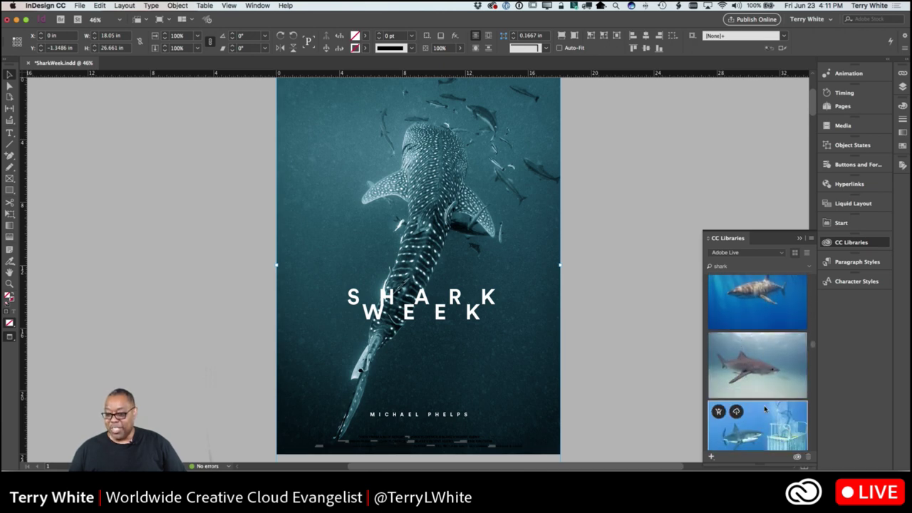
Look through further Premium shark results in the library and return to the start of the results.
scroll(766, 409, "down", 5)
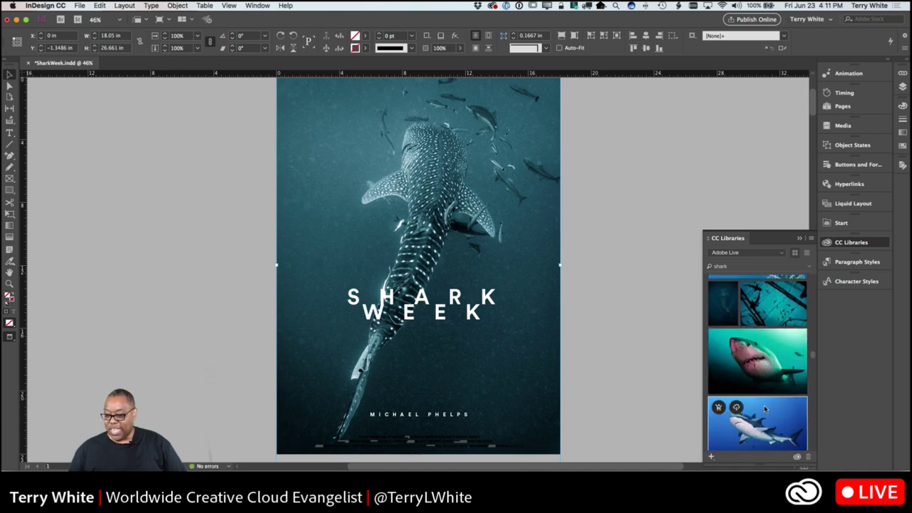
scroll(765, 409, "down", 5)
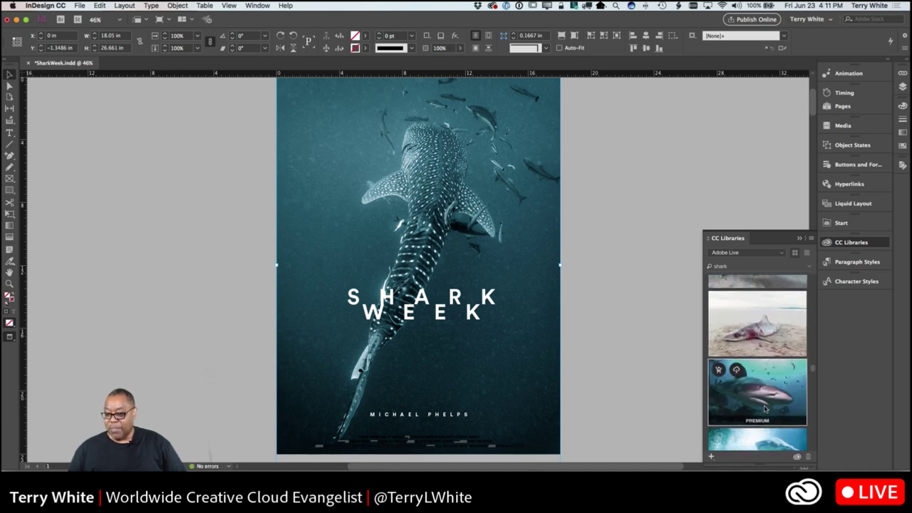
scroll(765, 409, "down", 5)
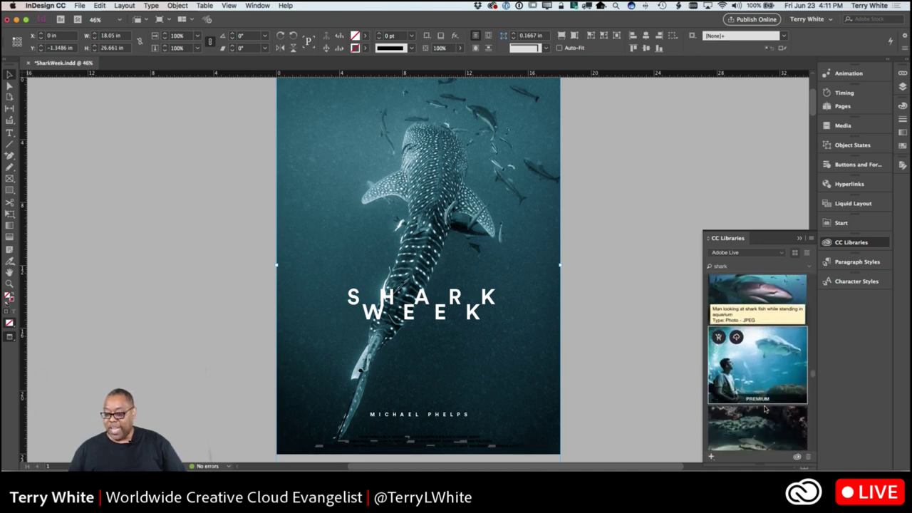
scroll(765, 409, "down", 5)
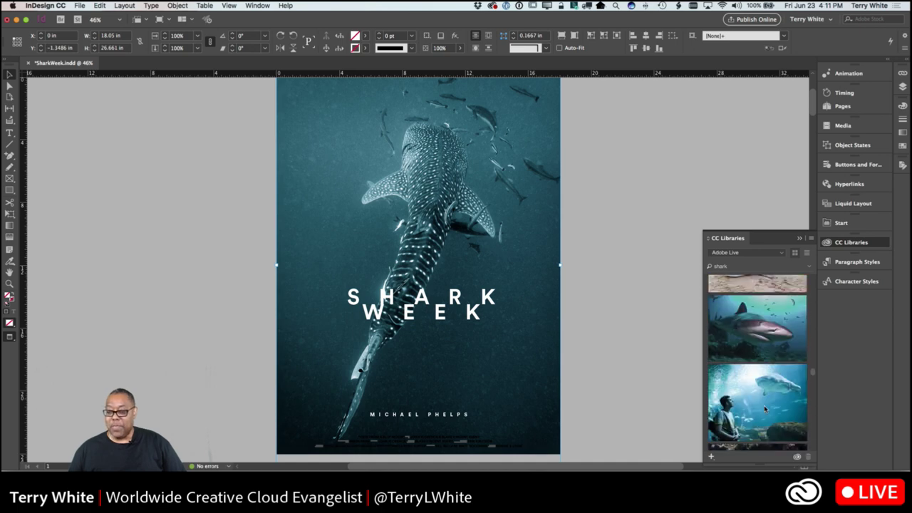
scroll(765, 409, "up", 10)
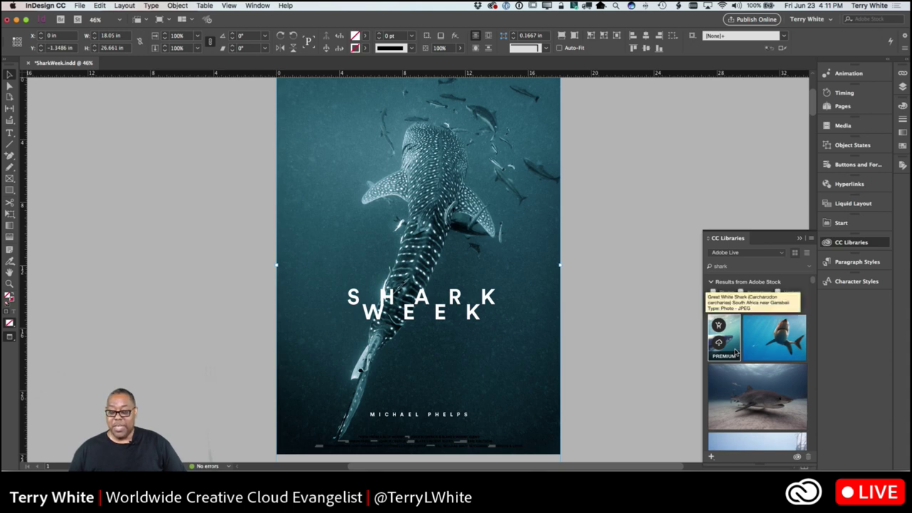
Switch to the Adobe Stock website in Chrome and search its Premium collection for "shark".
key("super+Tab")
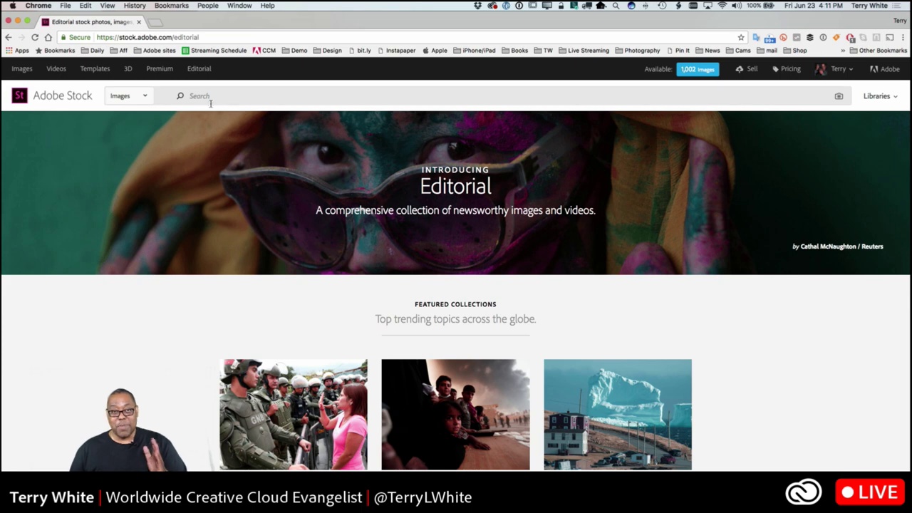
left_click(151, 69)
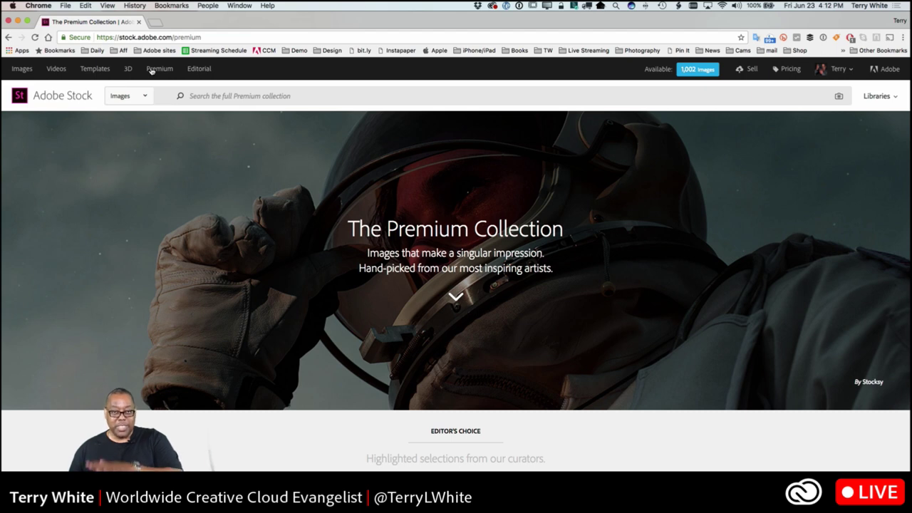
left_click(207, 98)
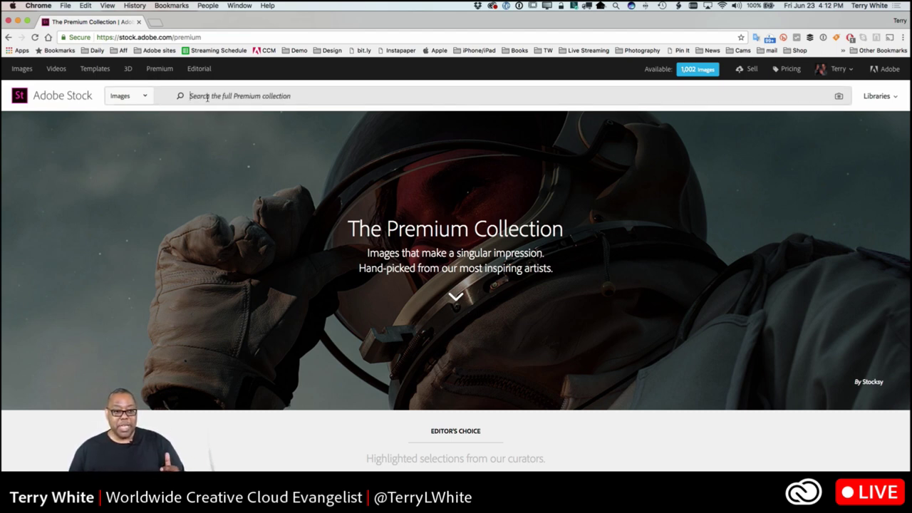
type("shark")
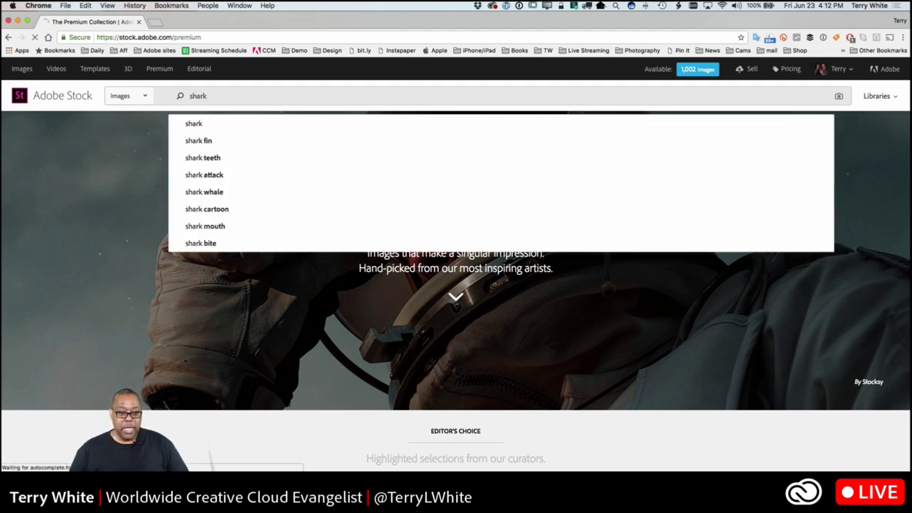
key("Return")
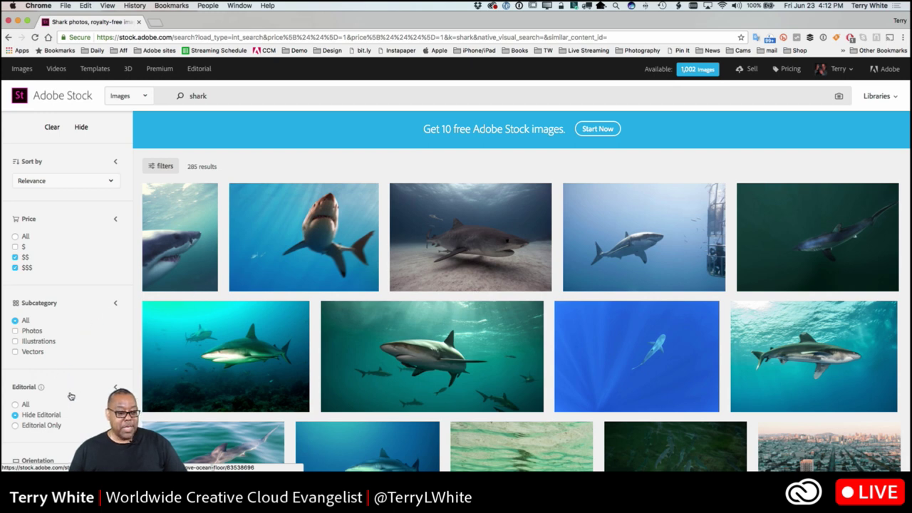
Limit the shark search results to images with Vertical orientation.
scroll(61, 384, "down", 6)
scroll(62, 417, "down", 1)
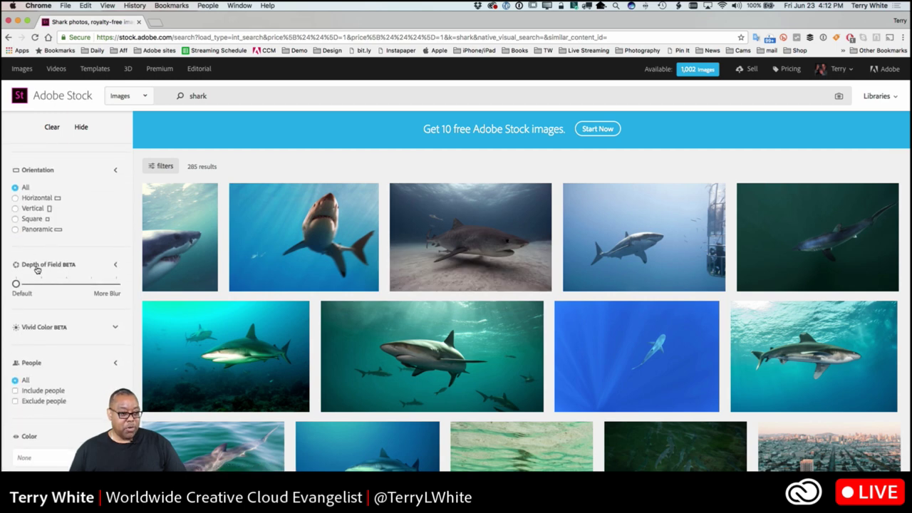
left_click(15, 208)
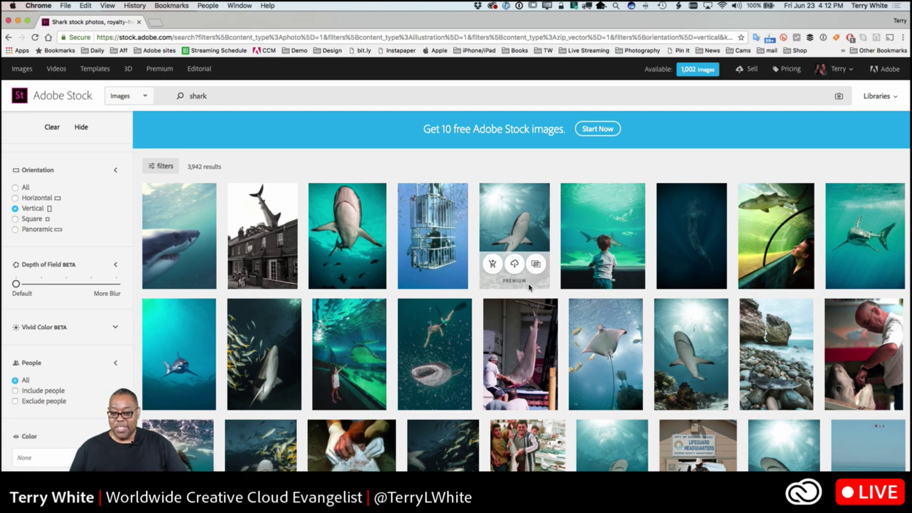
Browse the vertical shark images for Premium pictures that suit a tall poster.
scroll(528, 287, "down", 2)
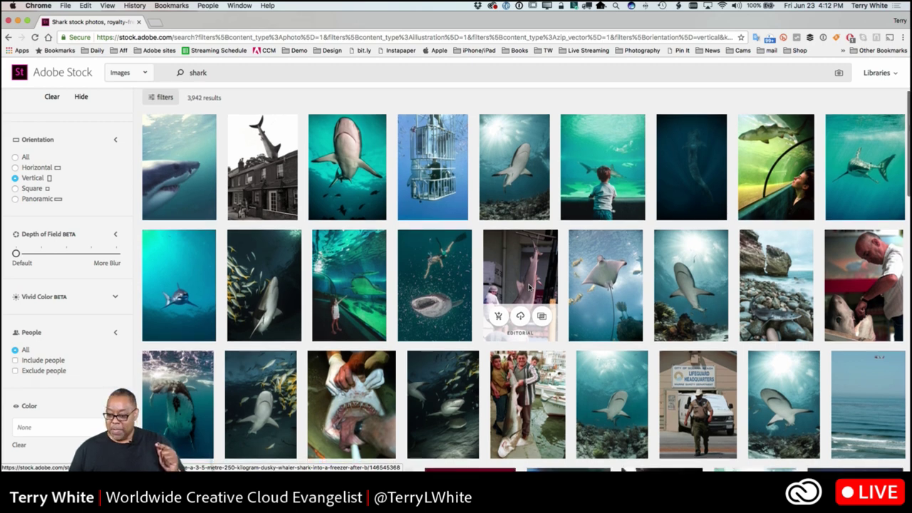
scroll(529, 286, "down", 5)
scroll(529, 286, "down", 3)
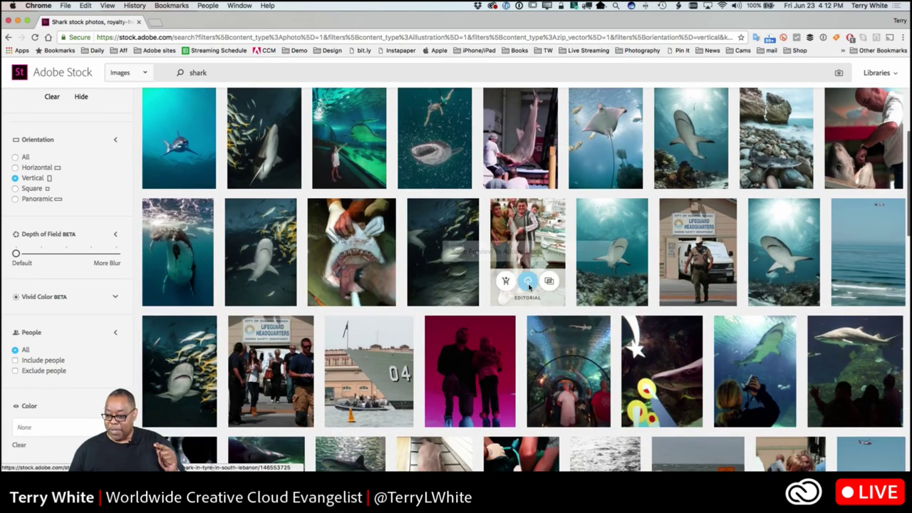
scroll(529, 286, "up", 10)
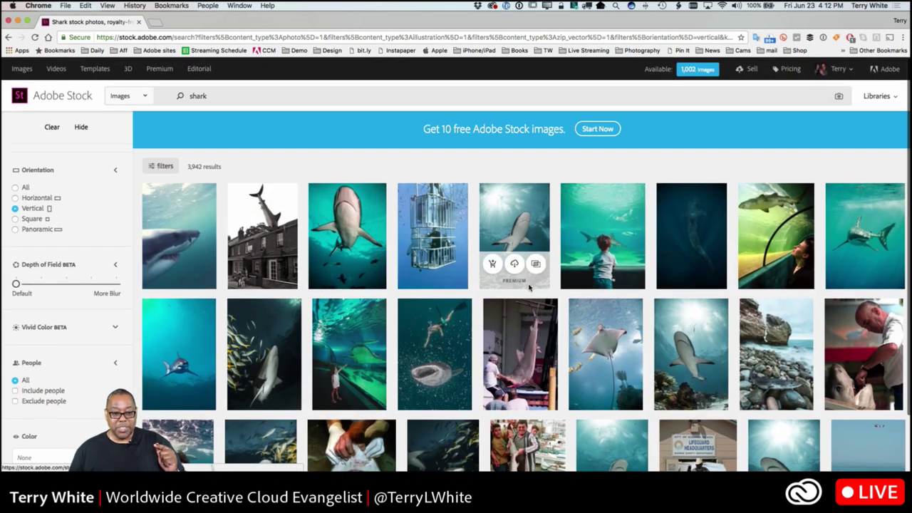
mouse_move(348, 246)
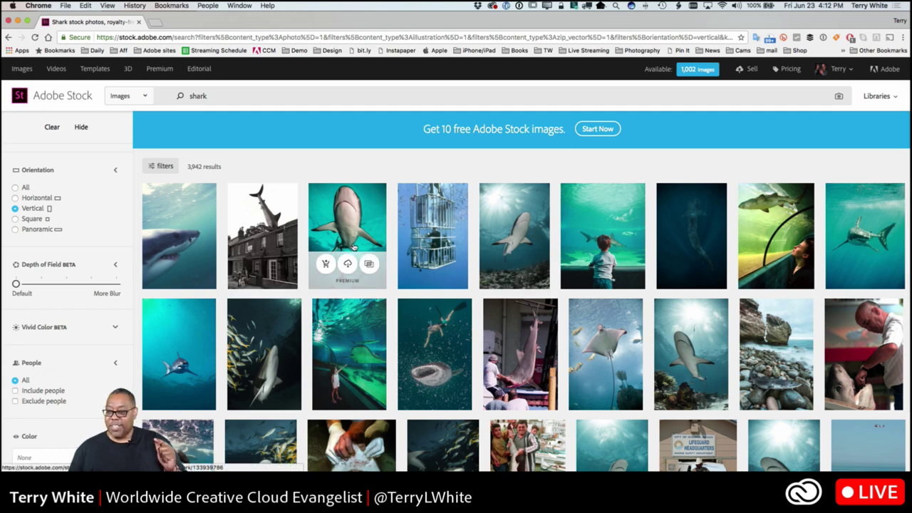
mouse_move(866, 243)
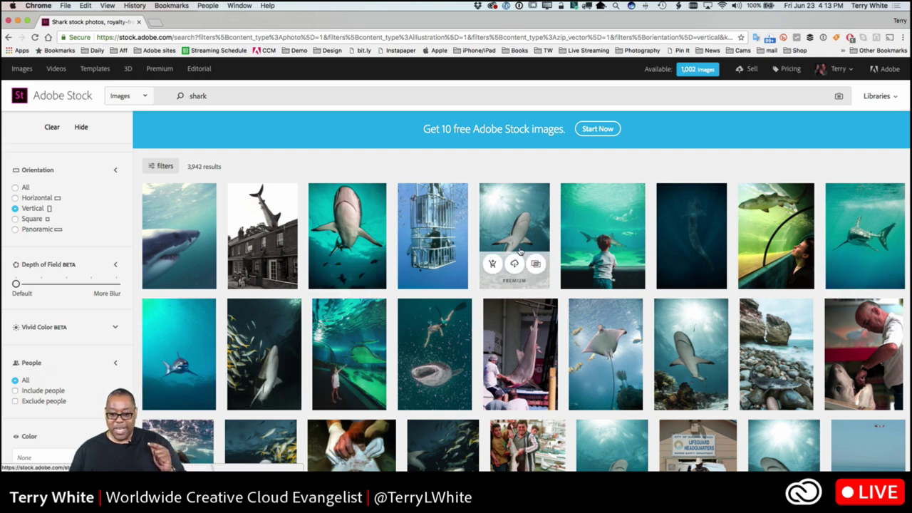
mouse_move(167, 385)
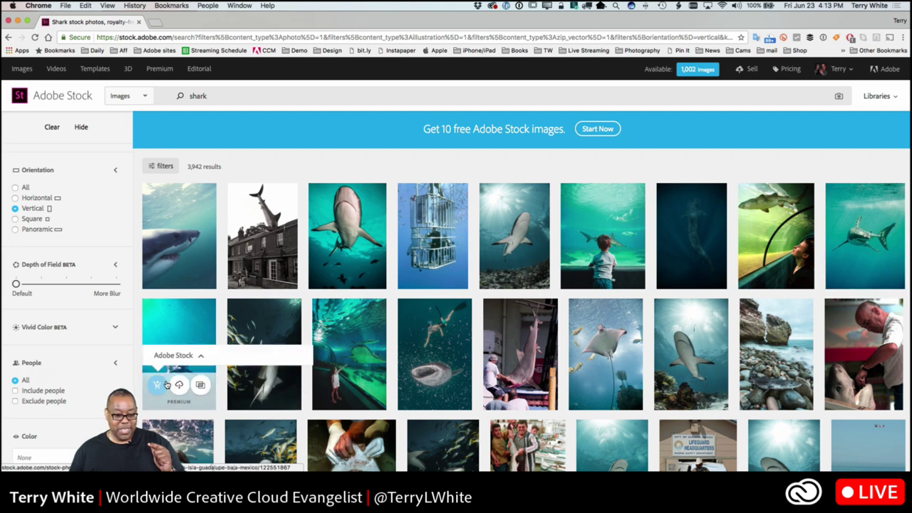
Save previews of two vertical Premium great white shark images, one side-on and one against deep blue water, to the Adobe Live library.
mouse_move(885, 263)
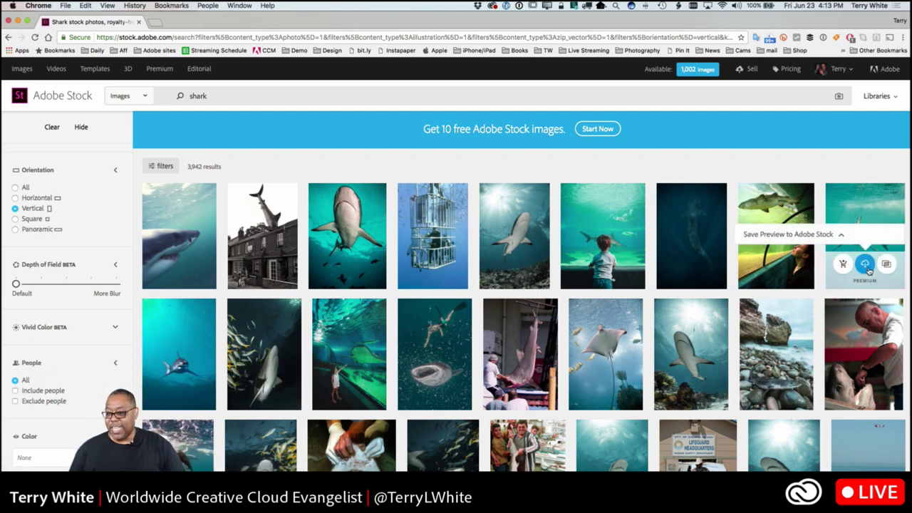
left_click(867, 268)
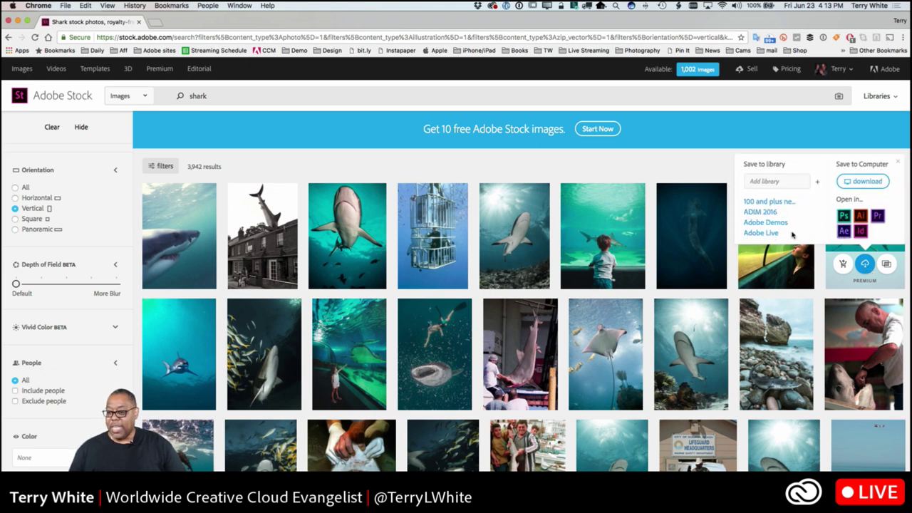
scroll(777, 227, "down", 3)
scroll(771, 224, "up", 1)
left_click(768, 220)
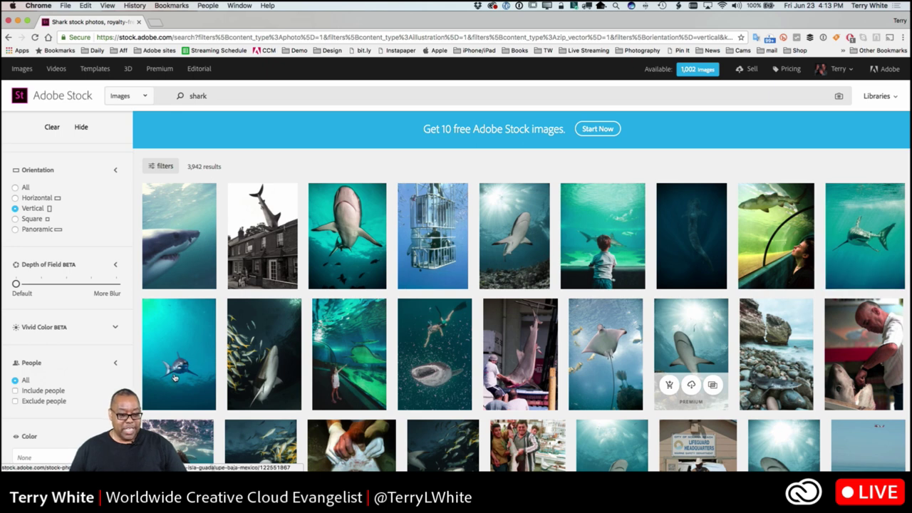
mouse_move(178, 382)
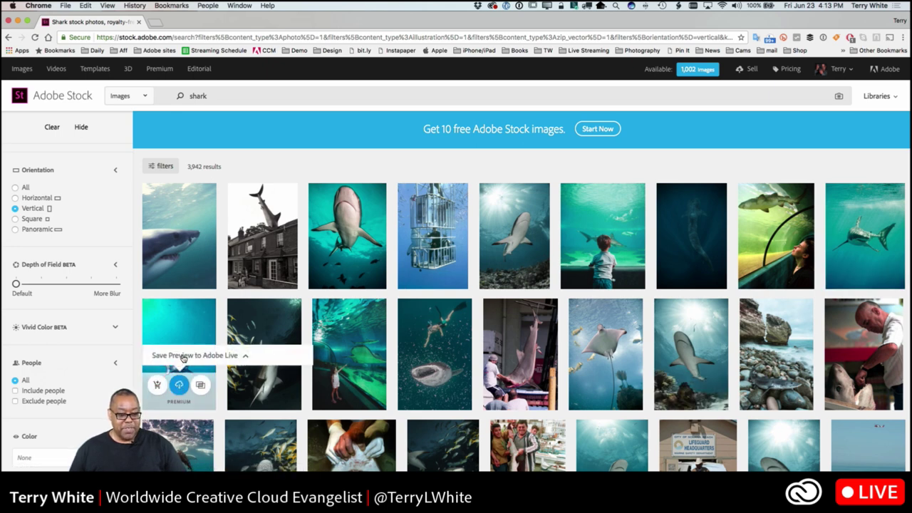
left_click(183, 356)
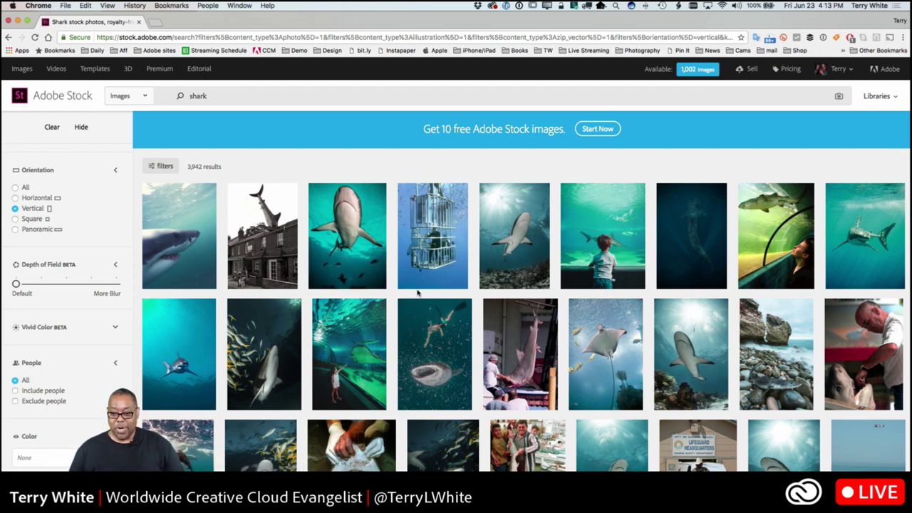
Switch to InDesign and clear the "shark" search to show the Adobe Live library's own graphics.
key("super+Tab")
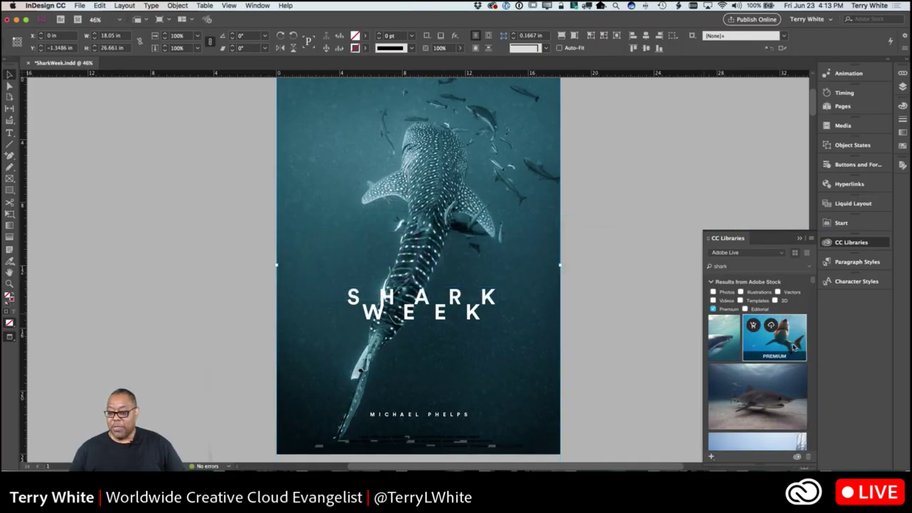
left_click(788, 269)
left_click(801, 266)
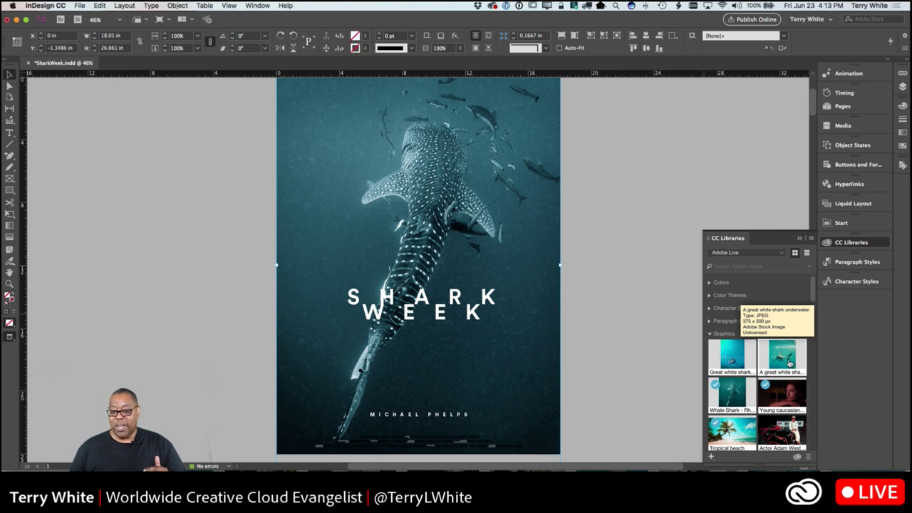
Place the side-on "A great white shark underwater" preview from the library into the Shark Week poster's background frame.
left_click_drag(786, 362, 598, 294)
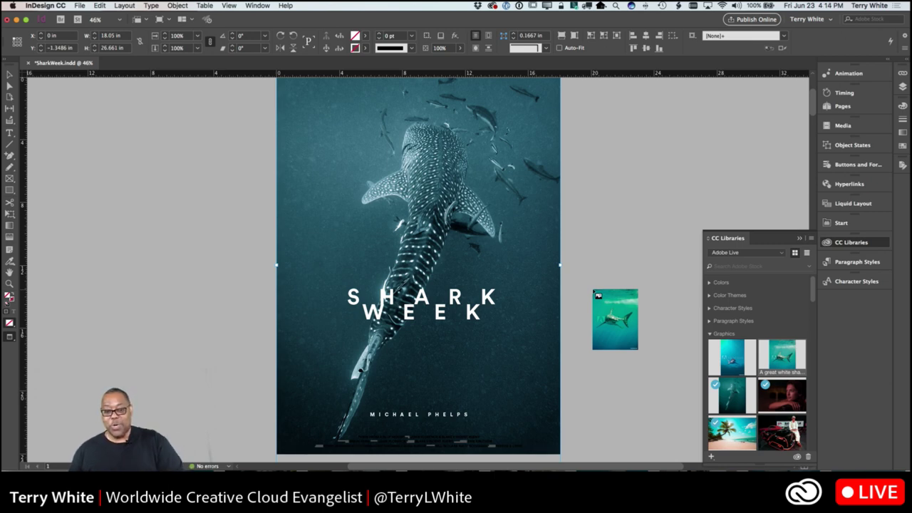
left_click_drag(598, 295, 308, 135)
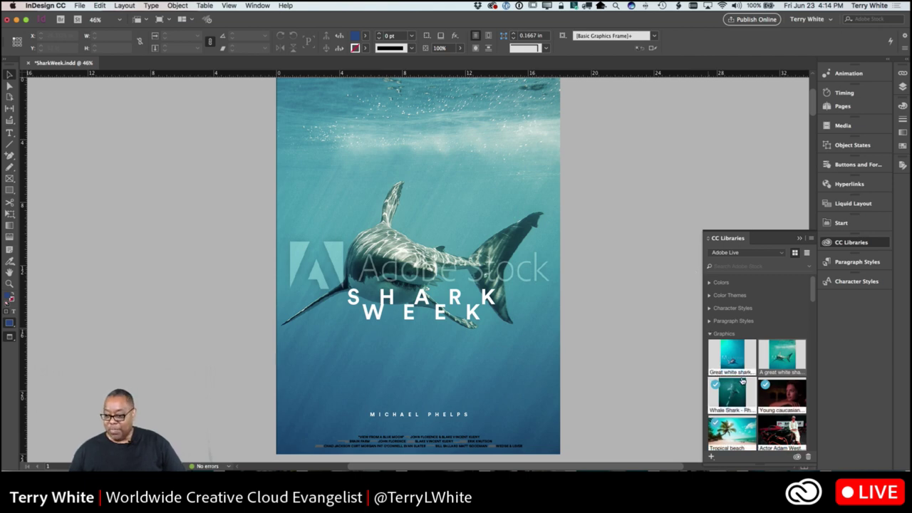
Replace the poster background with the front-facing great white shark preview and move the SHARK WEEK title up above the shark.
left_click_drag(741, 362, 567, 151)
left_click_drag(573, 179, 467, 163)
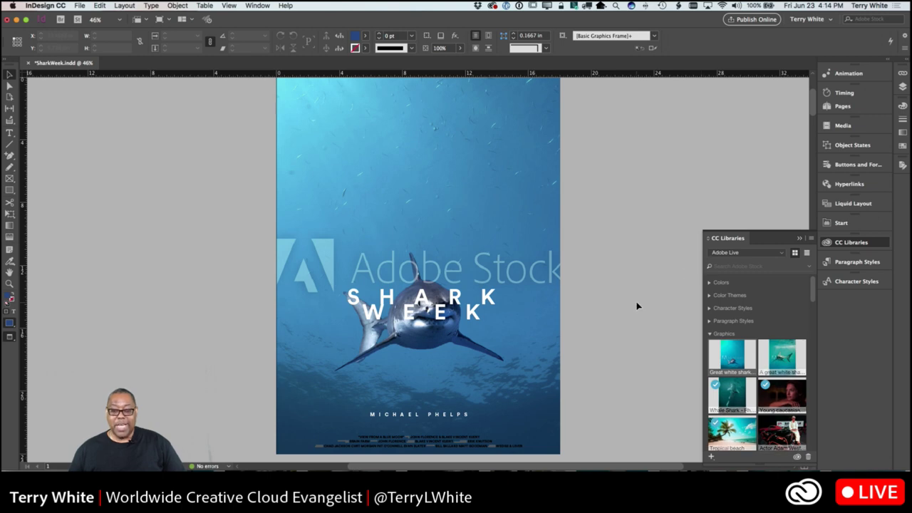
left_click_drag(469, 308, 467, 135)
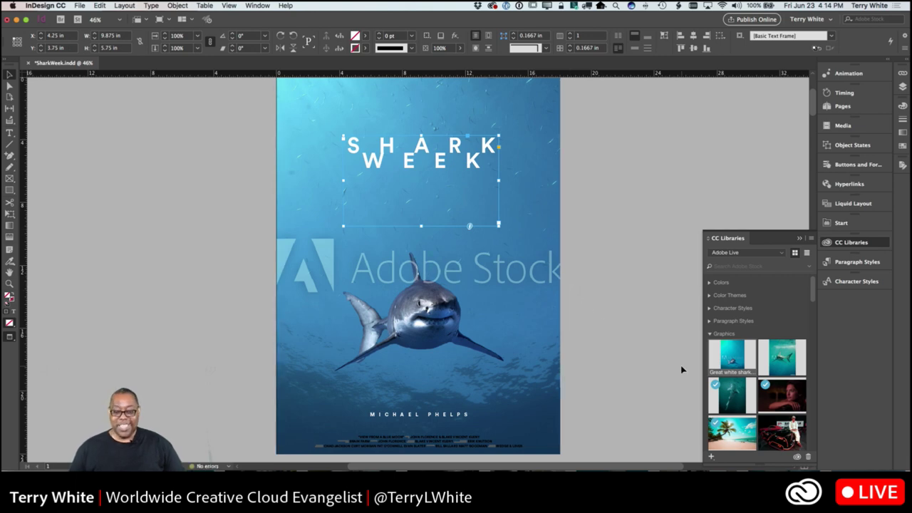
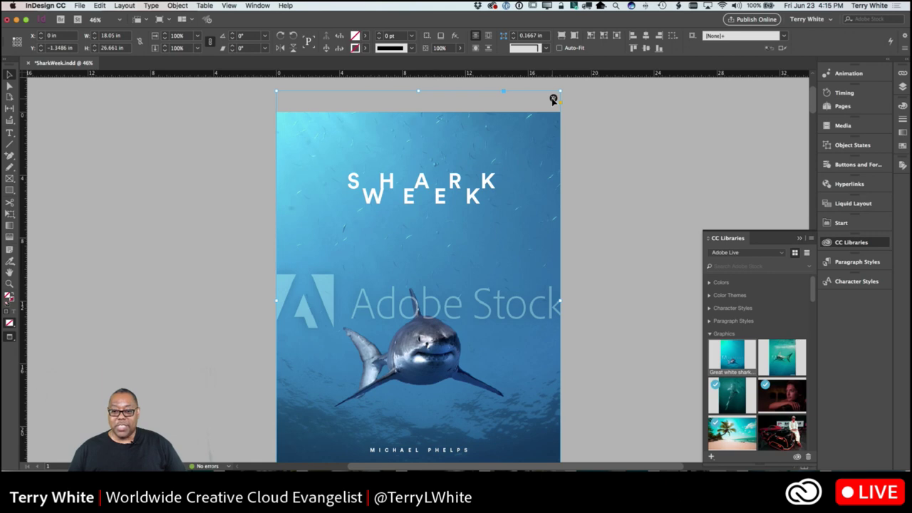
Check the licensing sizes and the Small version's price for the placed shark image, and cancel the purchase.
left_click(553, 98)
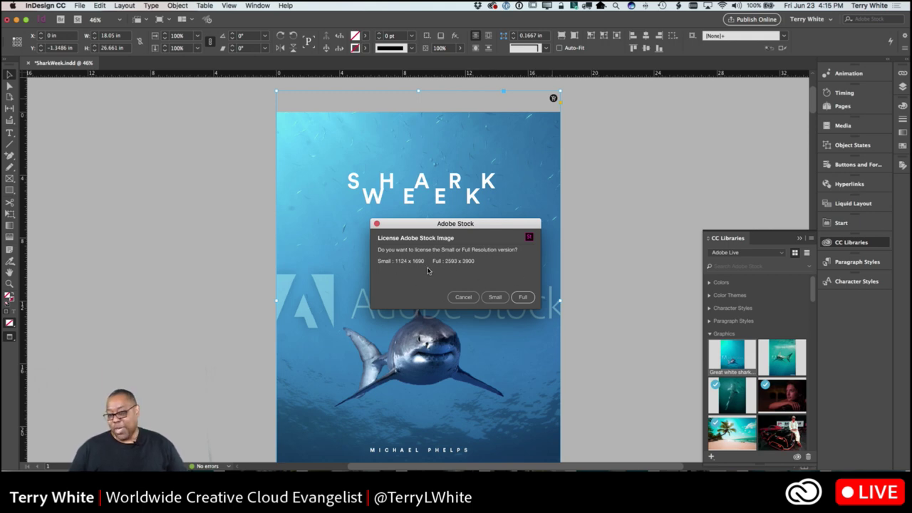
left_click(494, 296)
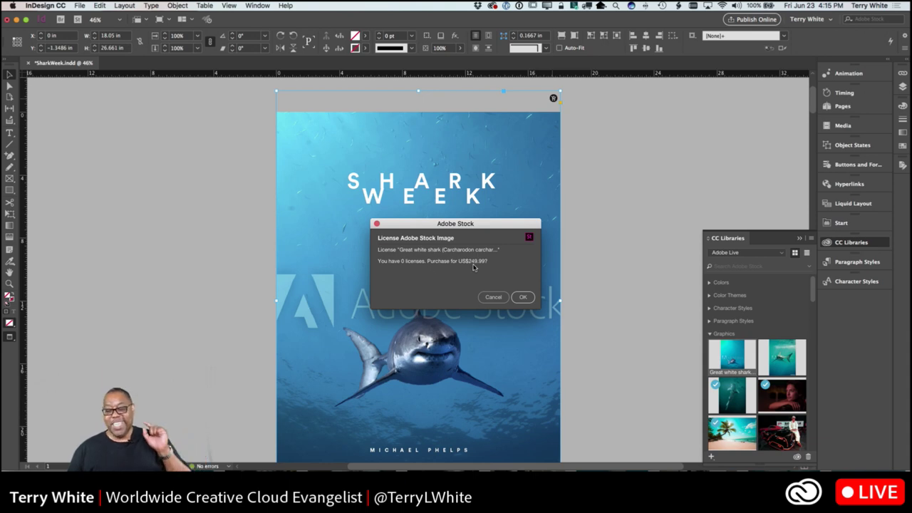
left_click(494, 297)
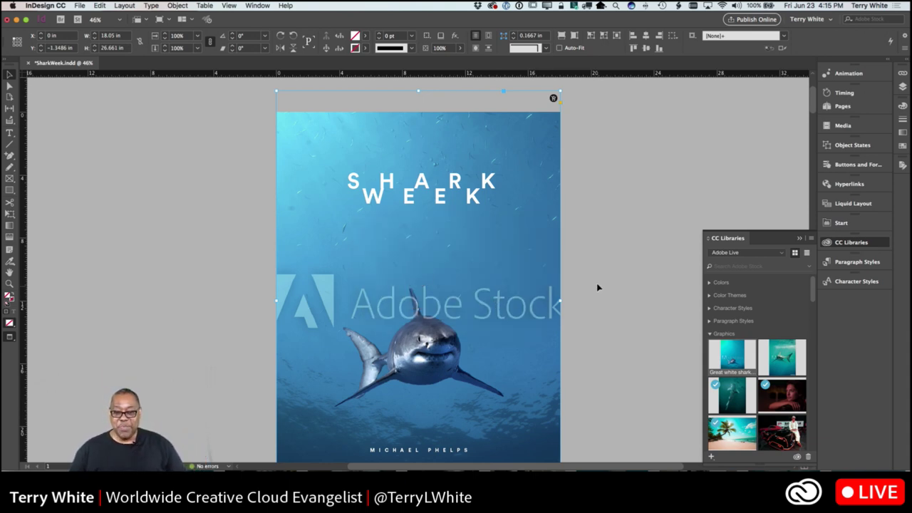
Check the portrait photo on page 2 by shifting its dark overlay aside, and undo the moves.
scroll(597, 284, "down", 5)
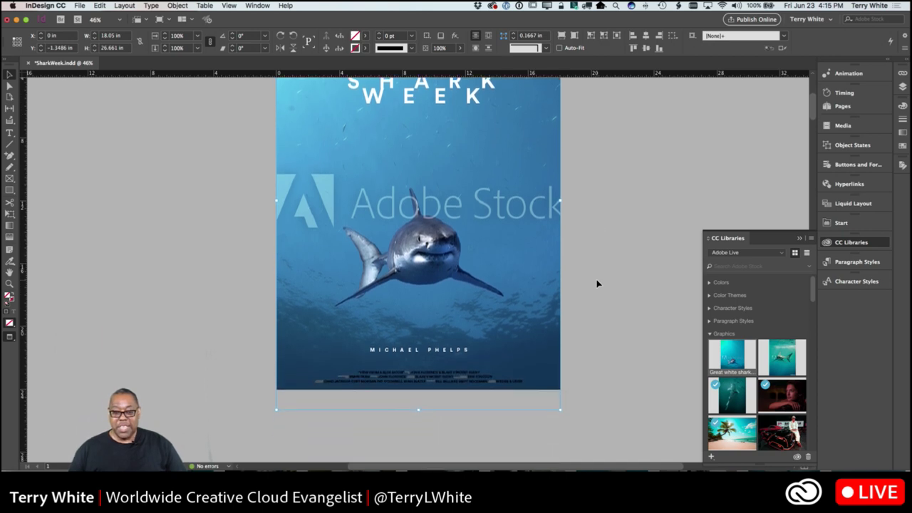
scroll(597, 284, "down", 10)
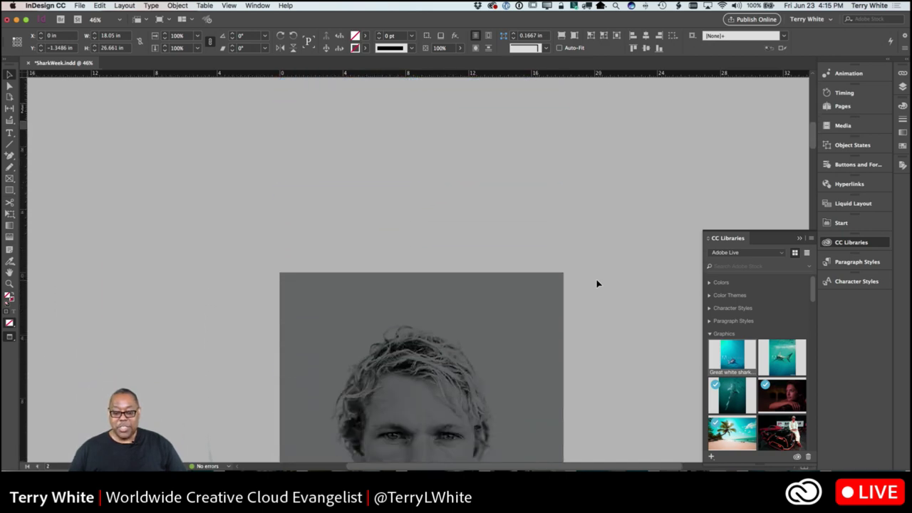
scroll(597, 284, "down", 3)
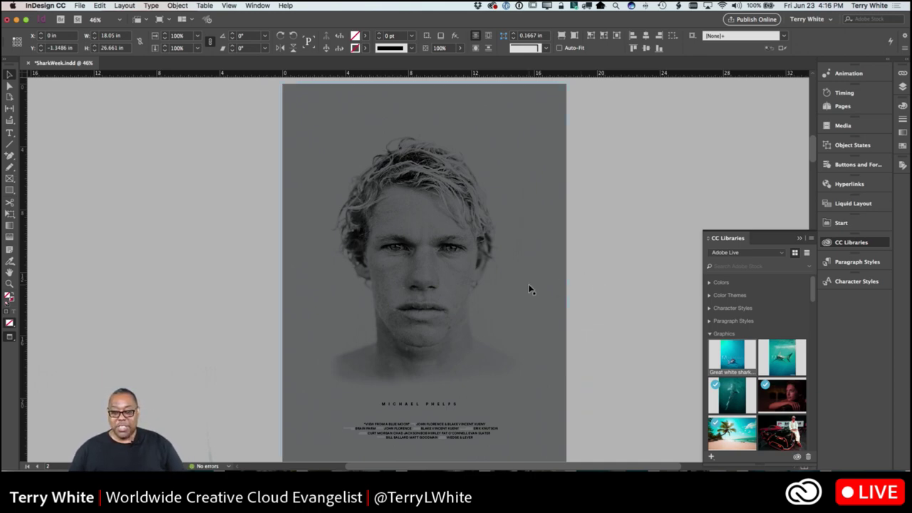
left_click_drag(515, 284, 586, 285)
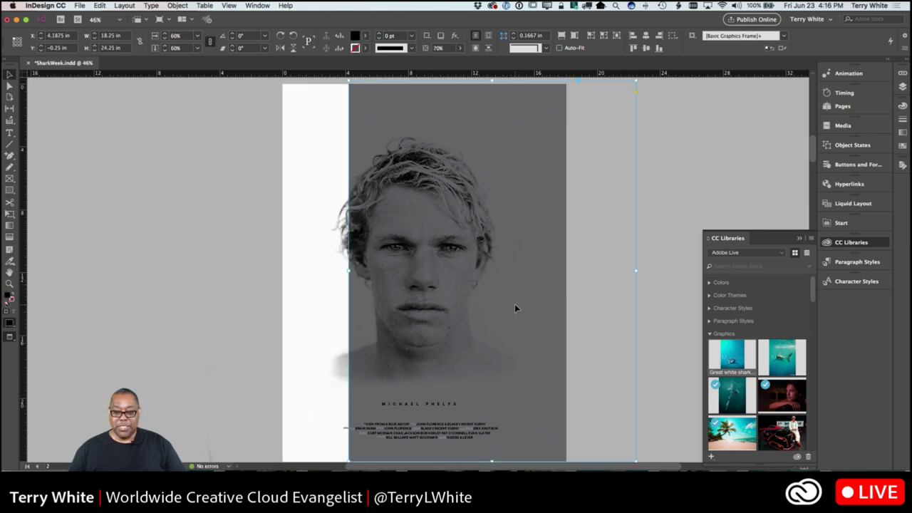
left_click_drag(514, 306, 600, 311)
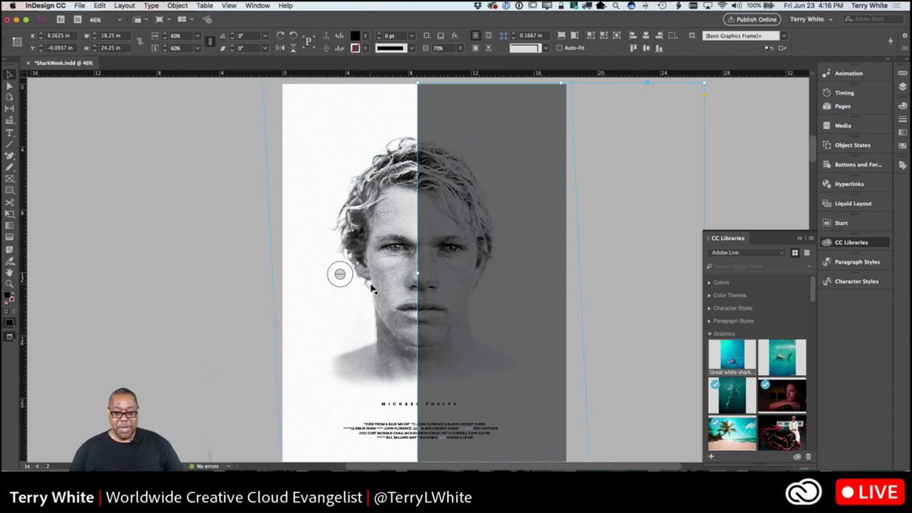
key("super+z")
key("super+z")
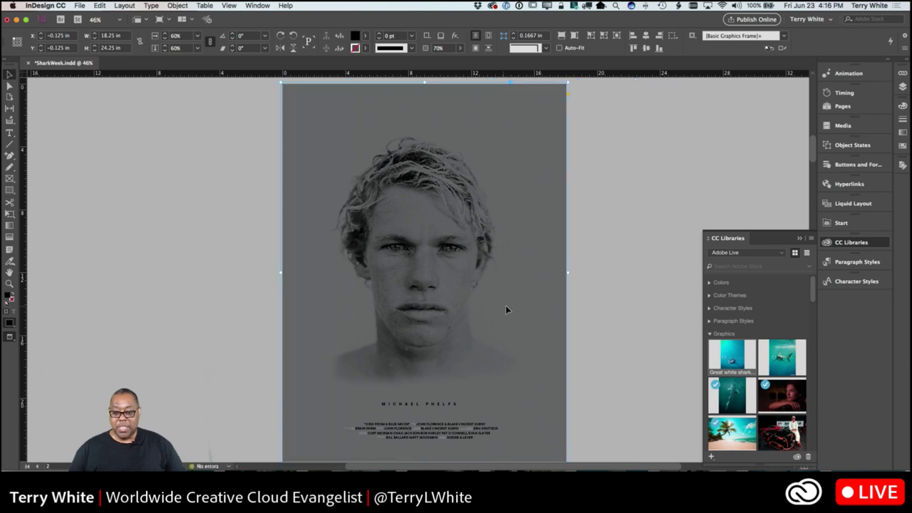
Select the portrait frame beneath the overlay and search Adobe Stock for "michael phelps" from CC Libraries.
double_click(482, 302)
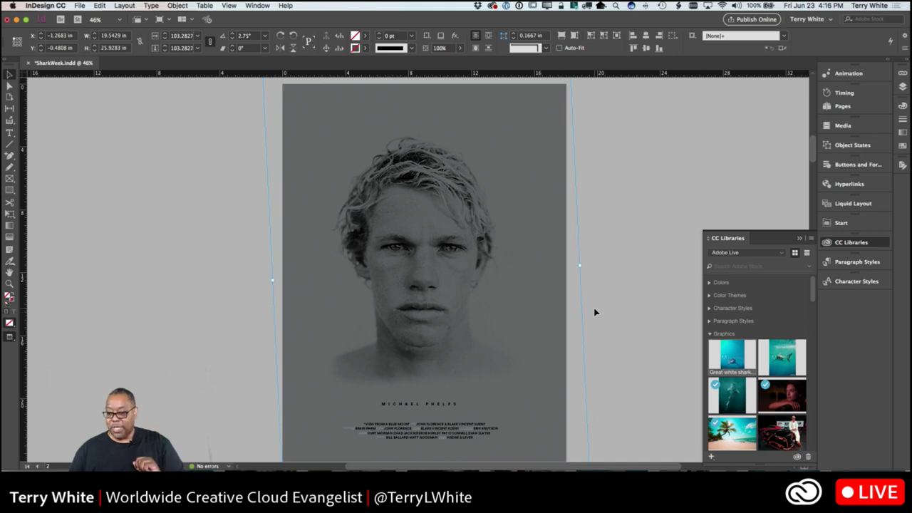
left_click(728, 267)
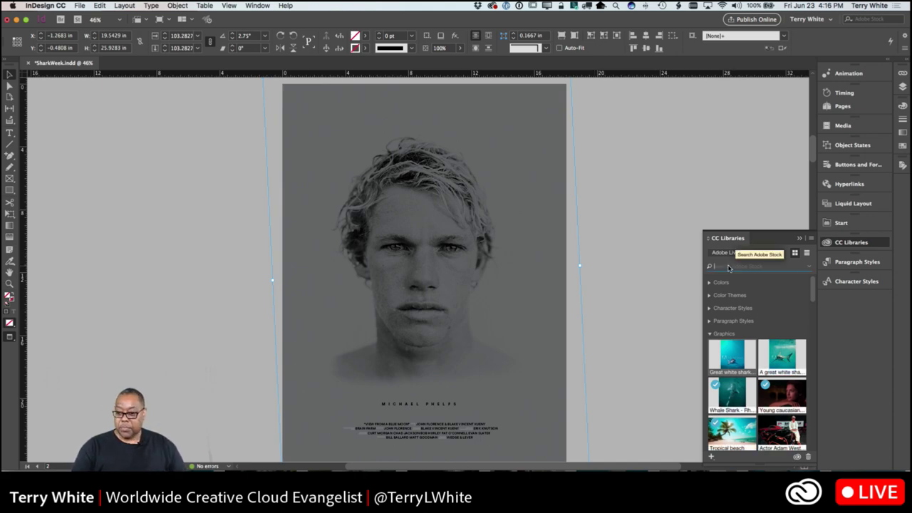
type("i")
key("BackSpace")
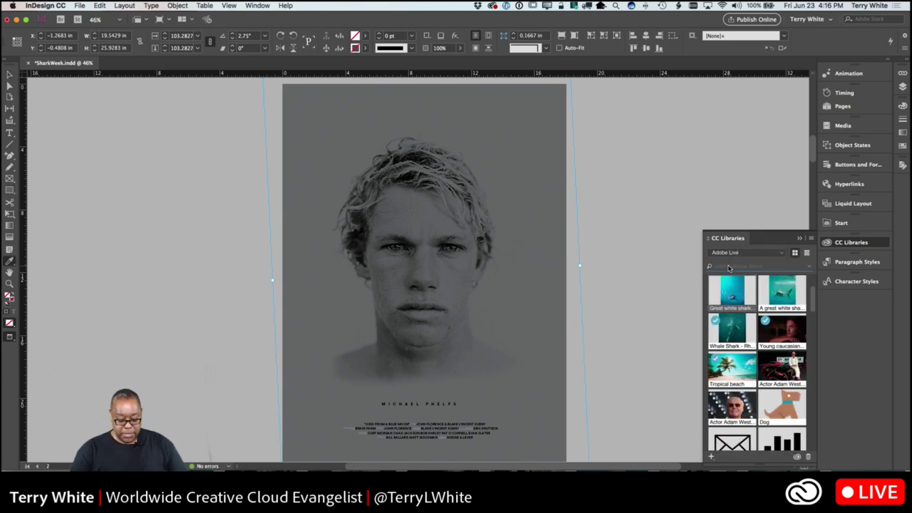
type("micha")
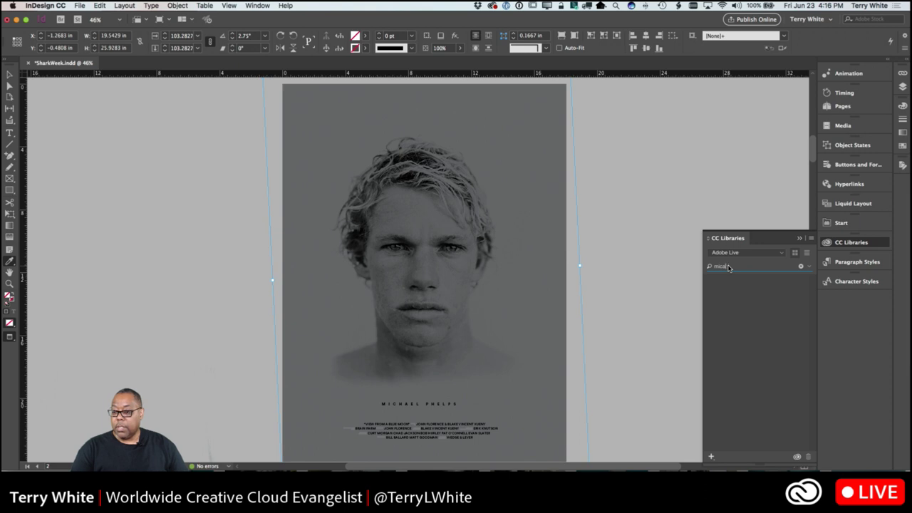
key("BackSpace")
type("h")
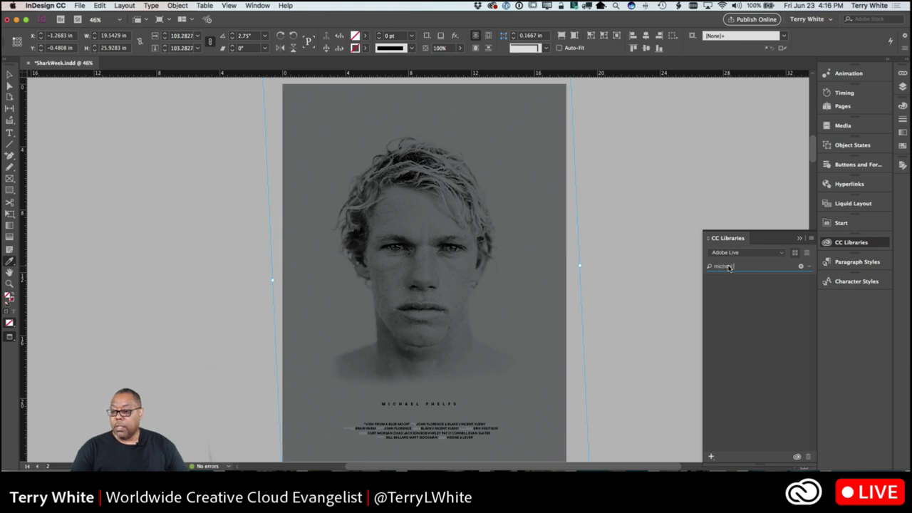
type("ael phelps")
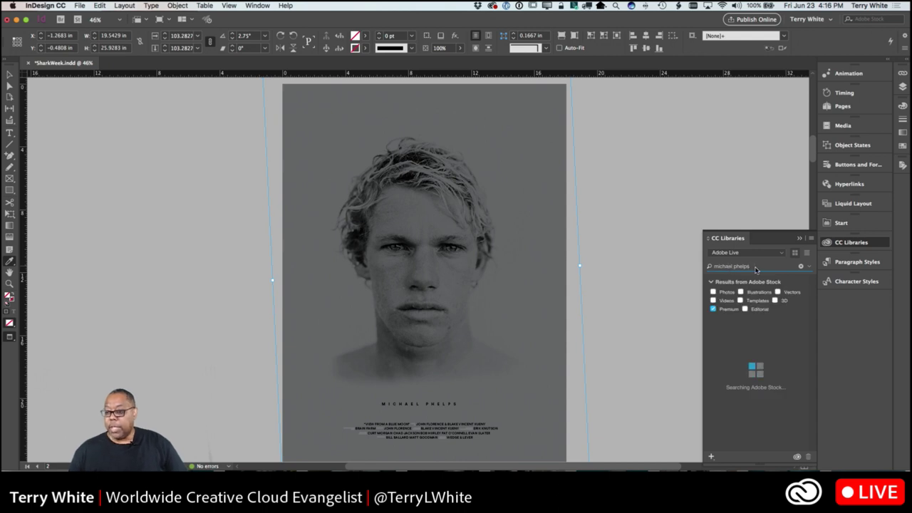
Switch the Adobe Stock results filter from Premium to Editorial.
left_click(714, 311)
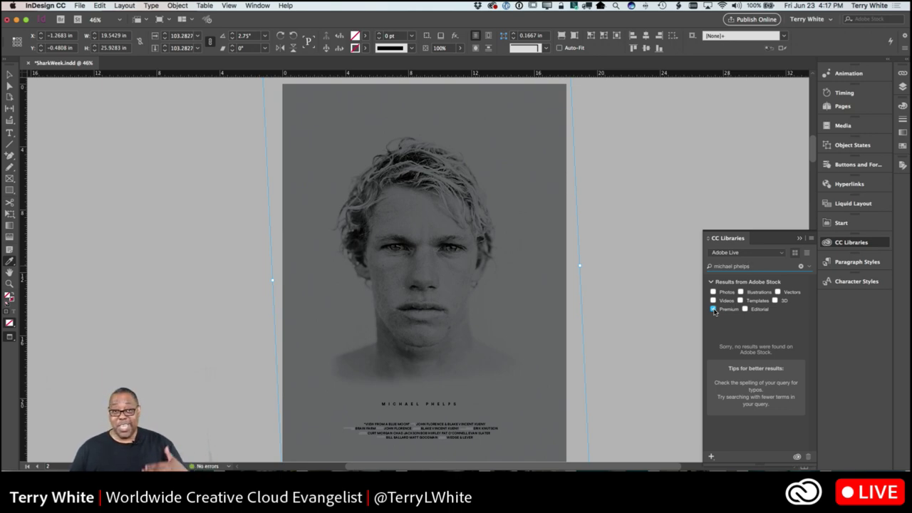
left_click(713, 309)
left_click(744, 310)
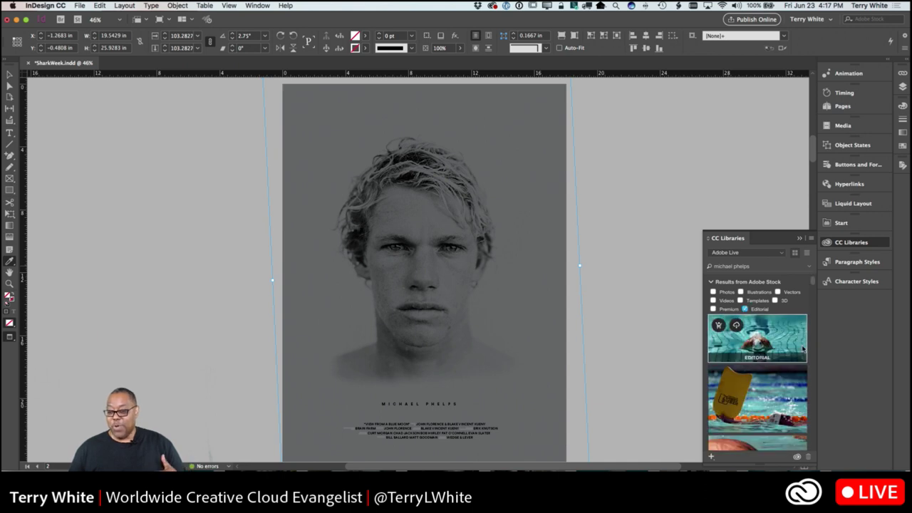
Place the editorial close-up of the swimmer holding his goggles into page 2's portrait frame, fill the frame proportionally, and close CC Libraries.
scroll(800, 344, "down", 5)
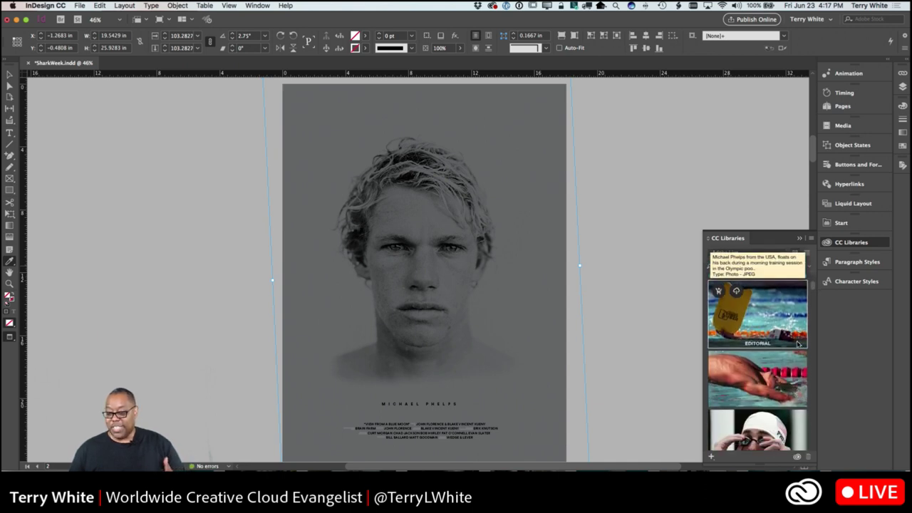
scroll(798, 345, "down", 5)
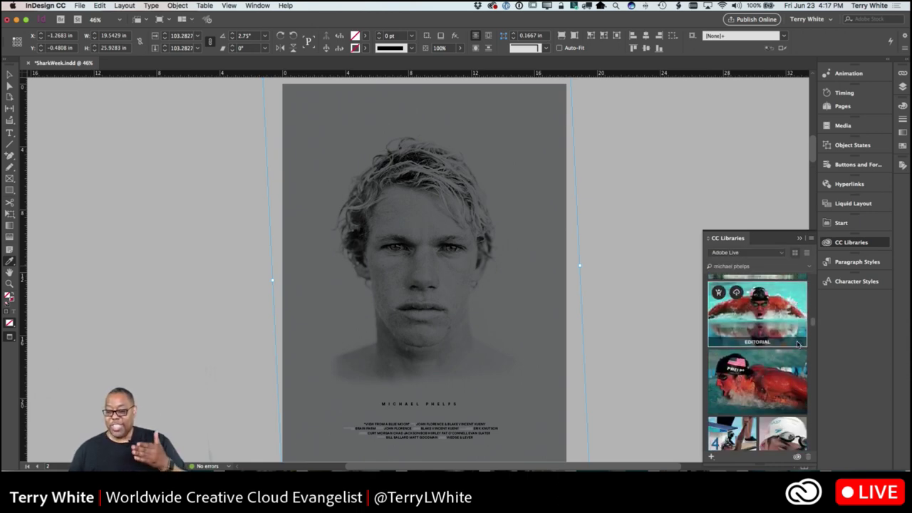
scroll(799, 345, "down", 2)
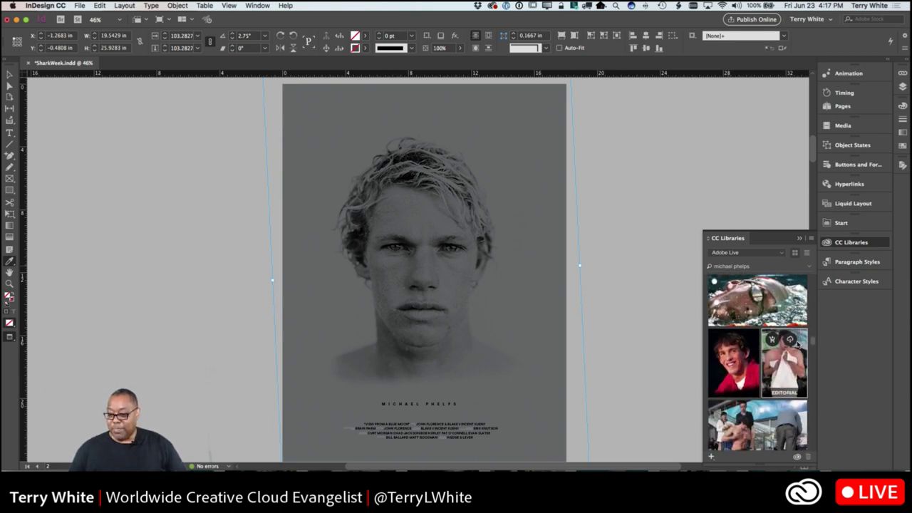
scroll(799, 344, "down", 2)
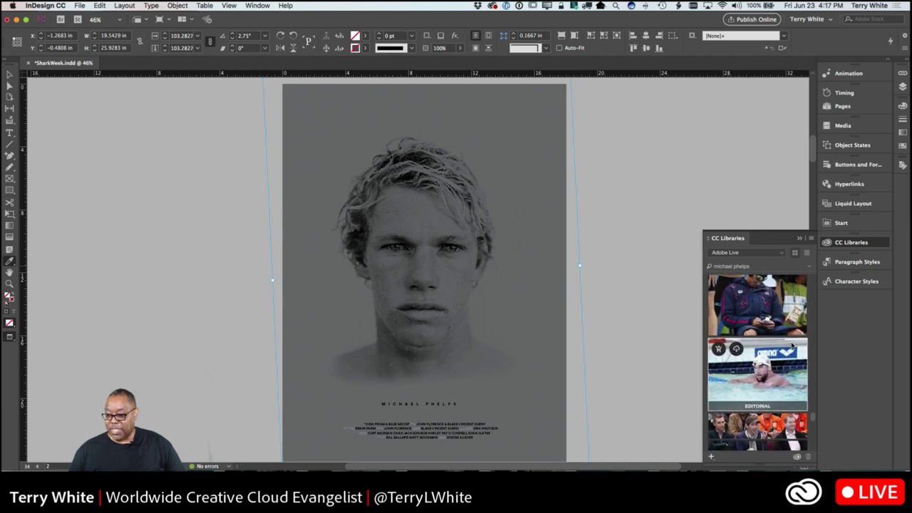
scroll(792, 345, "down", 10)
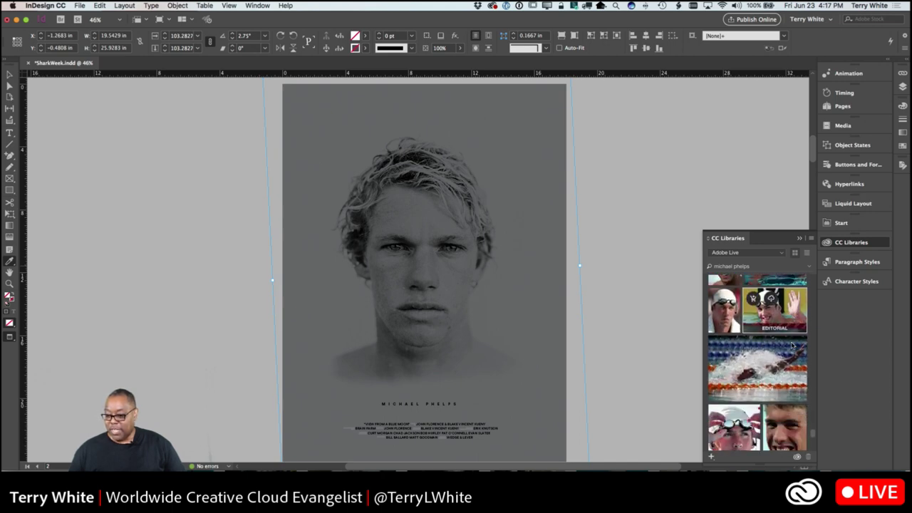
scroll(792, 346, "down", 2)
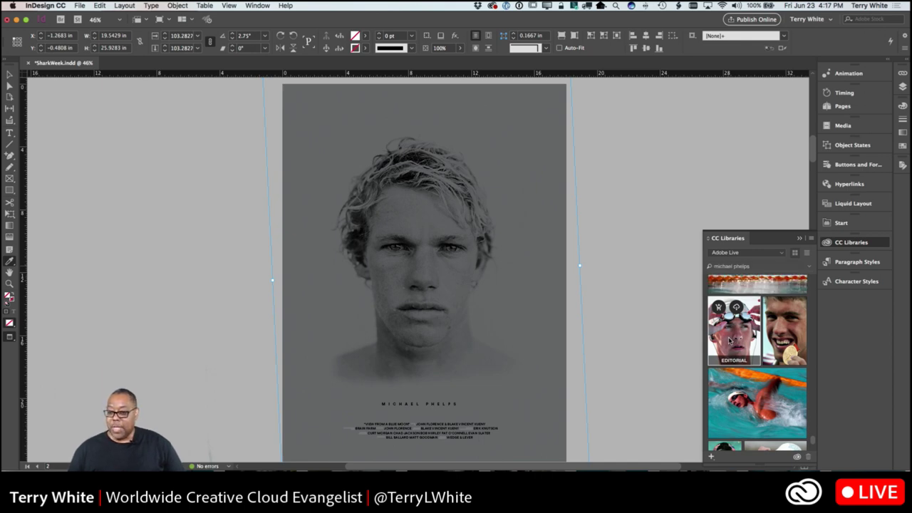
scroll(730, 335, "up", 1)
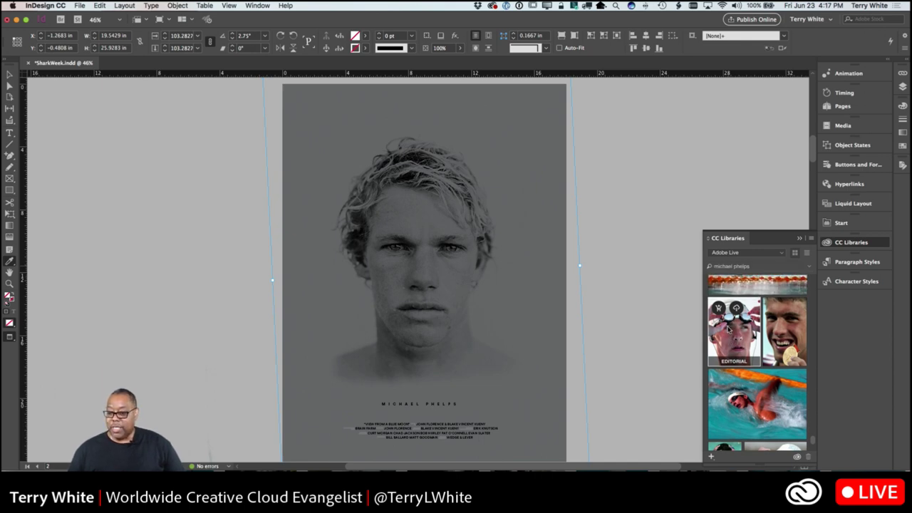
left_click_drag(730, 333, 617, 337)
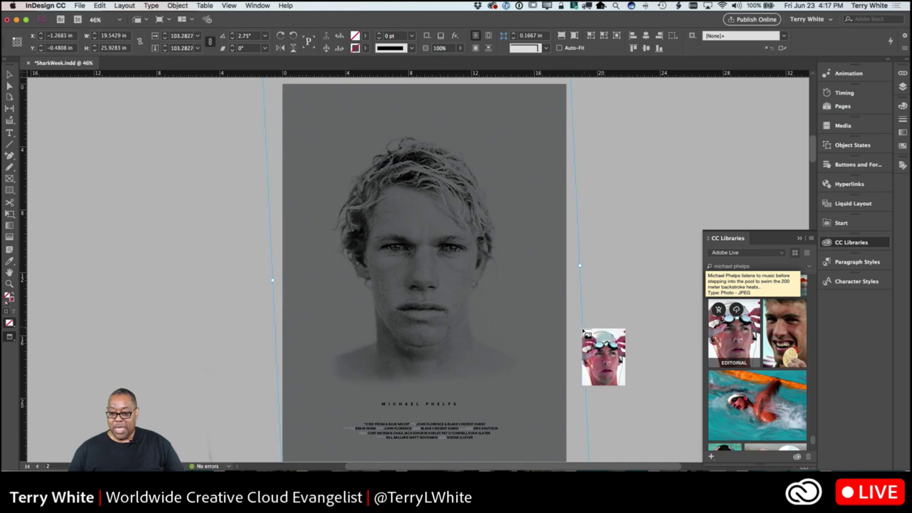
left_click(580, 334)
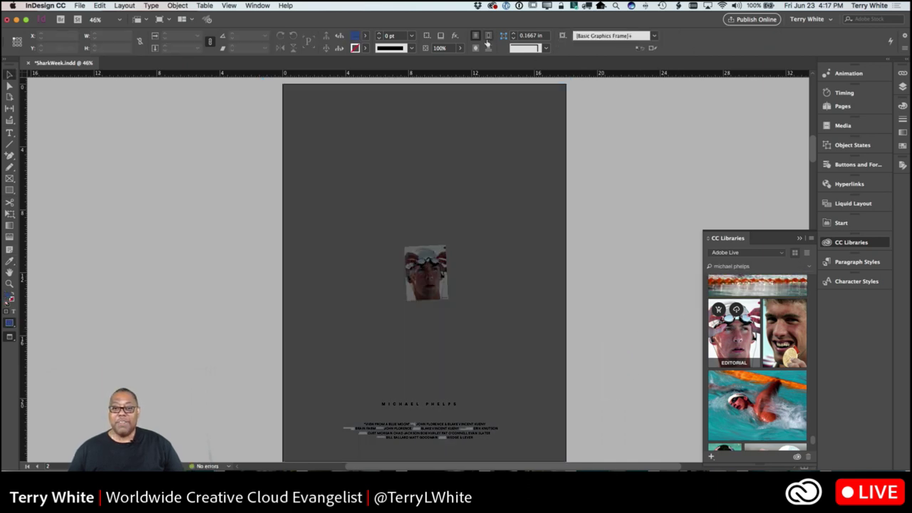
left_click(575, 302)
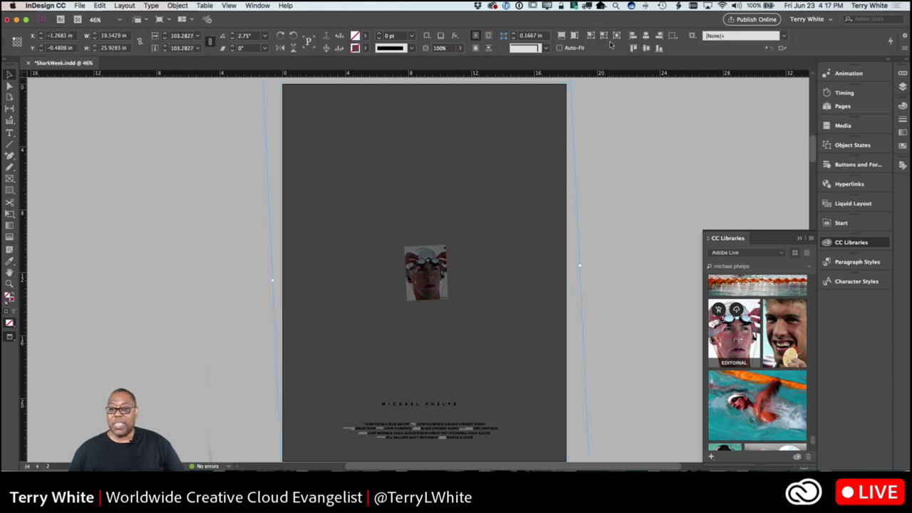
left_click(561, 35)
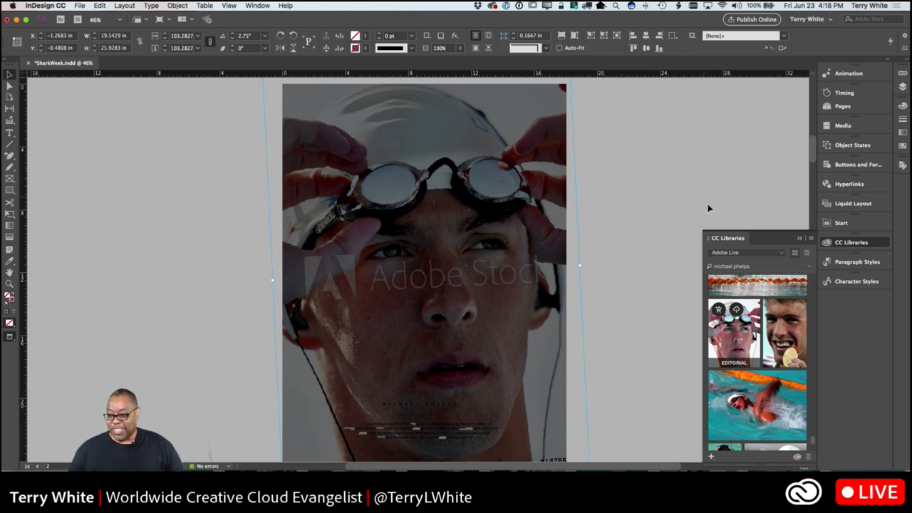
left_click(803, 240)
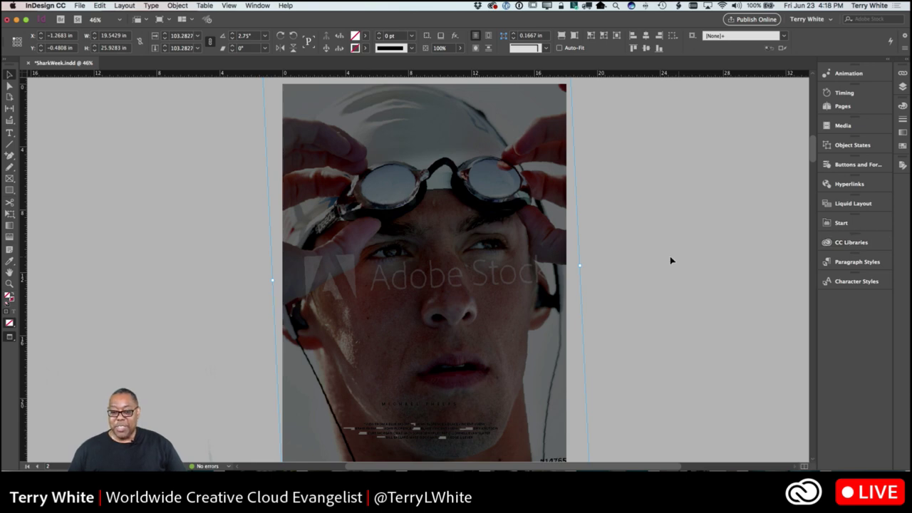
Move the dark overlay aside to view the new swimmer portrait uncovered, and undo the move.
left_click(687, 281)
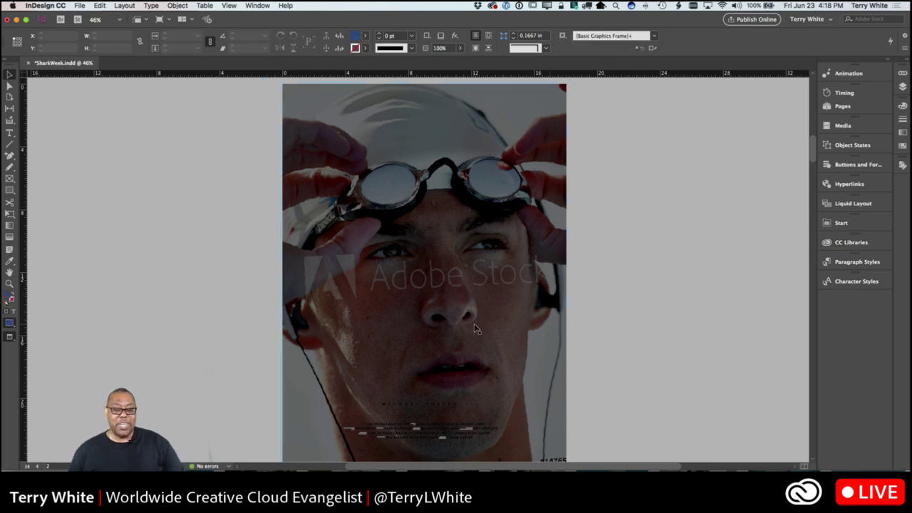
left_click_drag(472, 329, 605, 329)
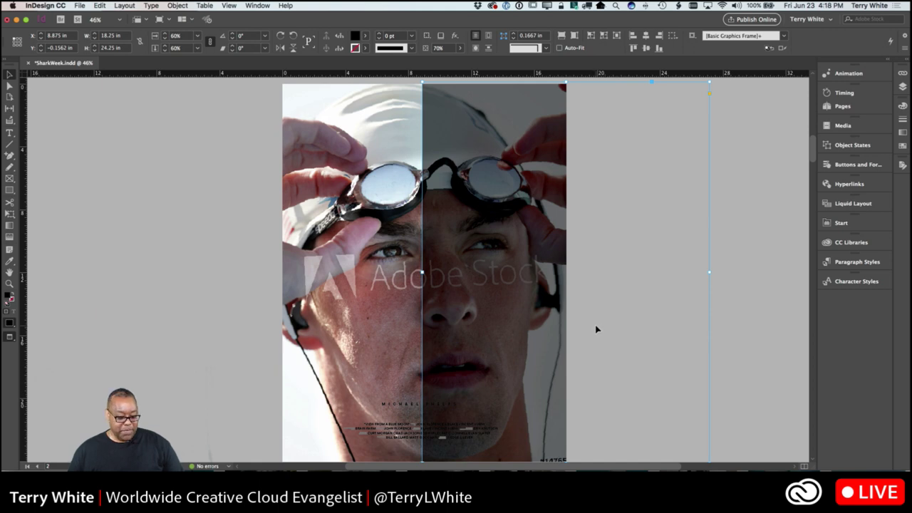
key("super+z")
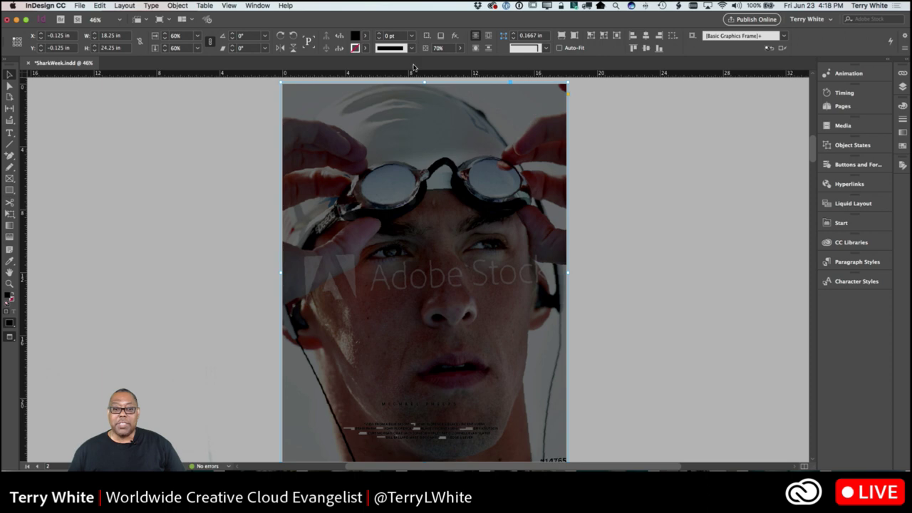
Lower the dark overlay's opacity to 45% and select the swimmer portrait frame beneath it.
left_click(460, 47)
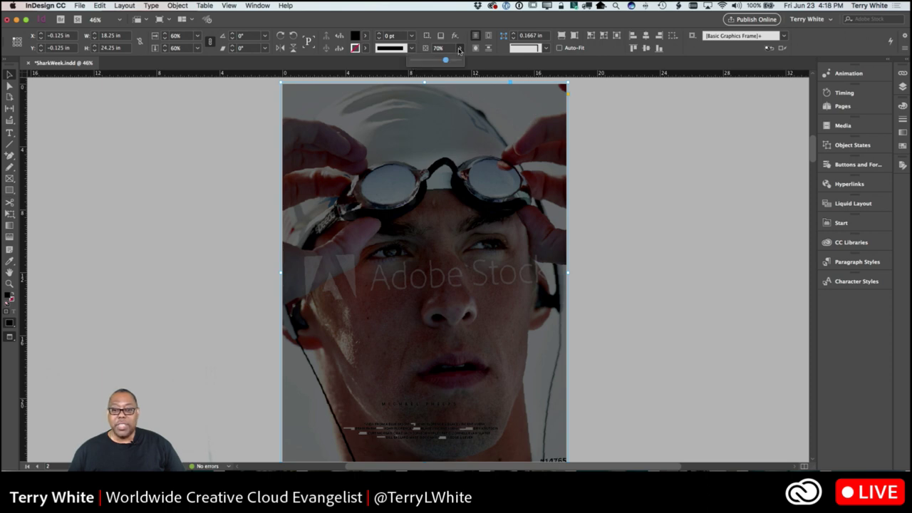
left_click_drag(446, 63, 431, 64)
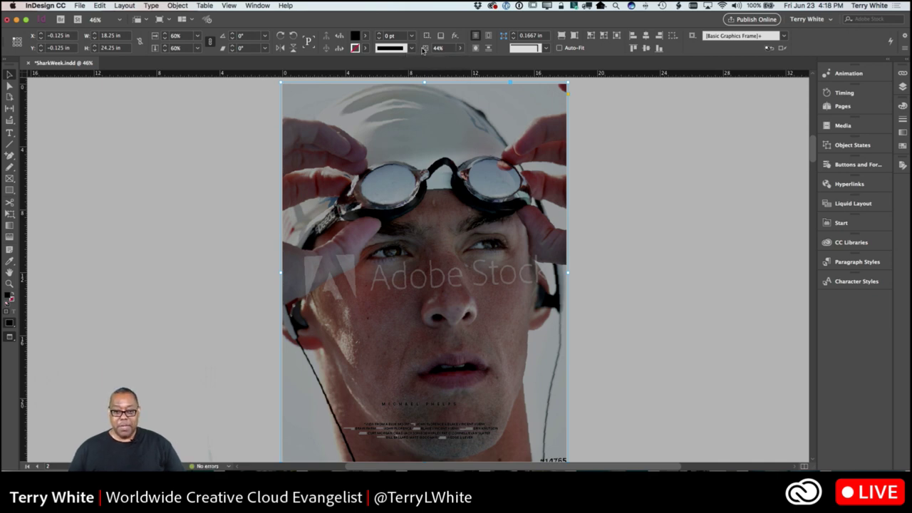
left_click_drag(449, 49, 409, 50)
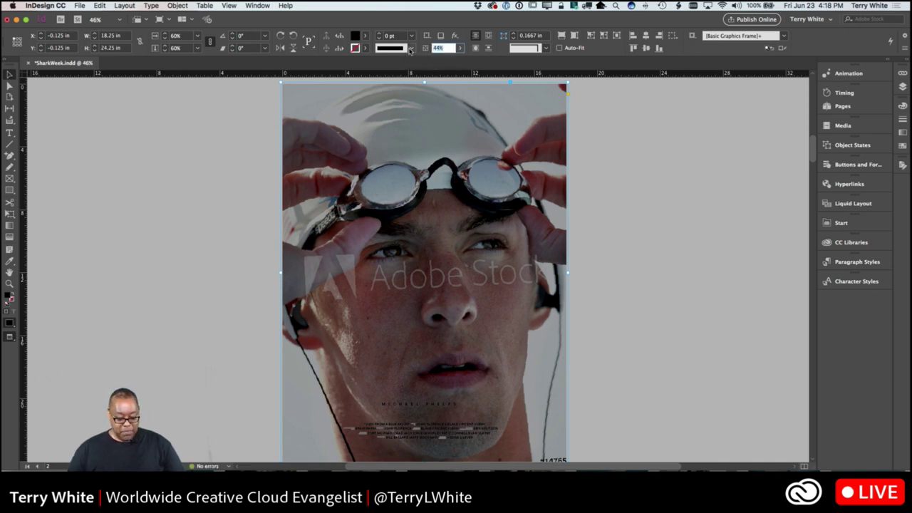
type("45")
key("Return")
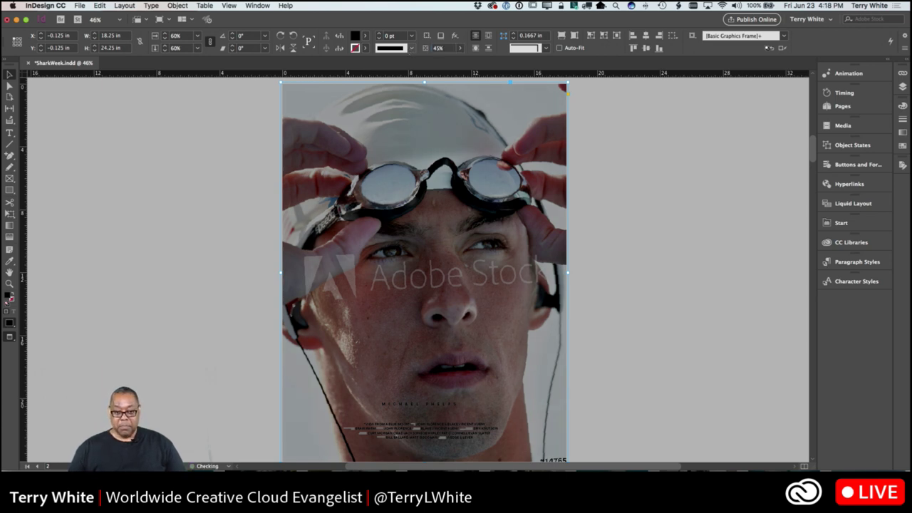
left_click(628, 157)
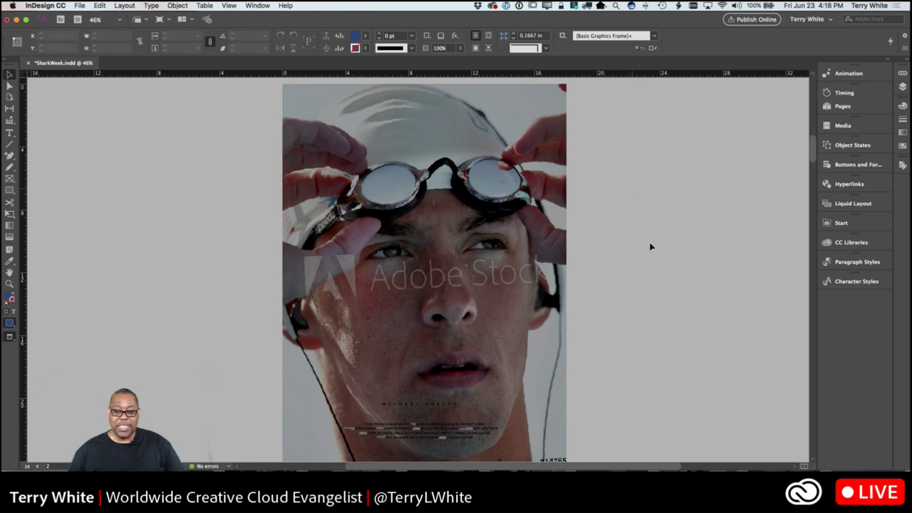
left_click(578, 342)
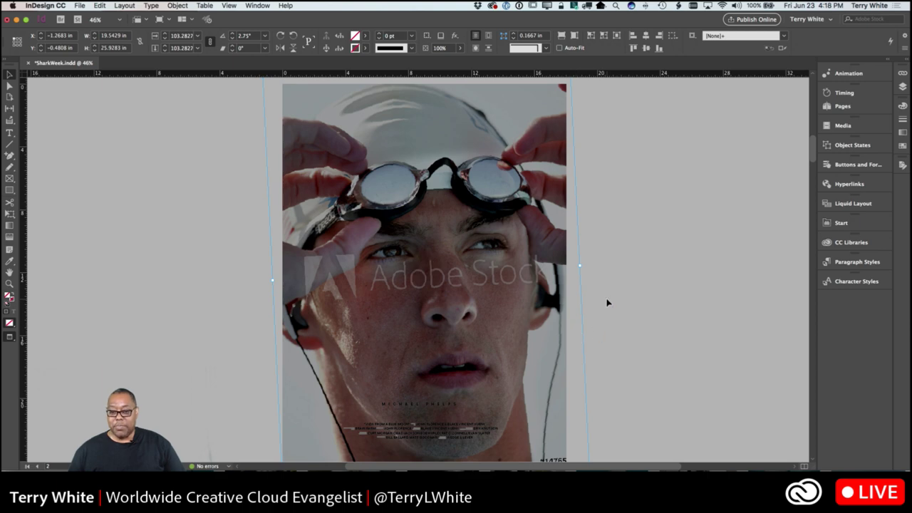
scroll(606, 303, "up", 3)
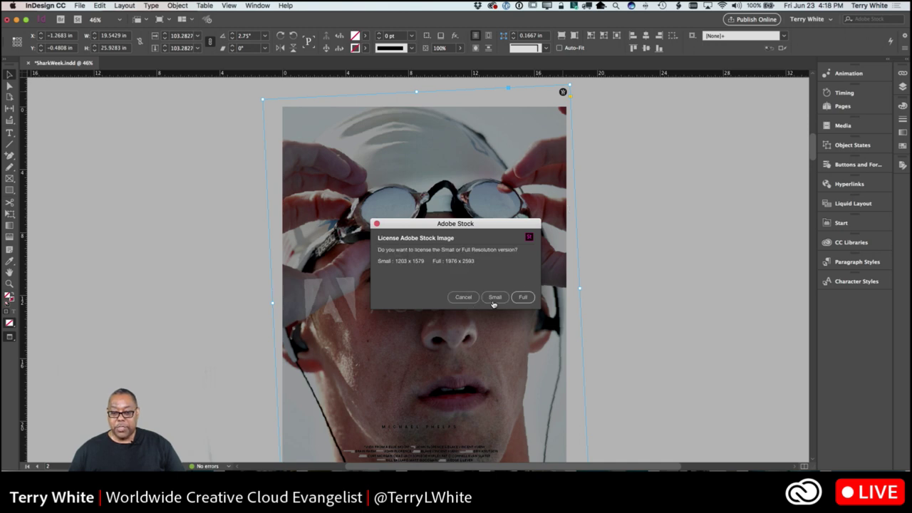
left_click(493, 298)
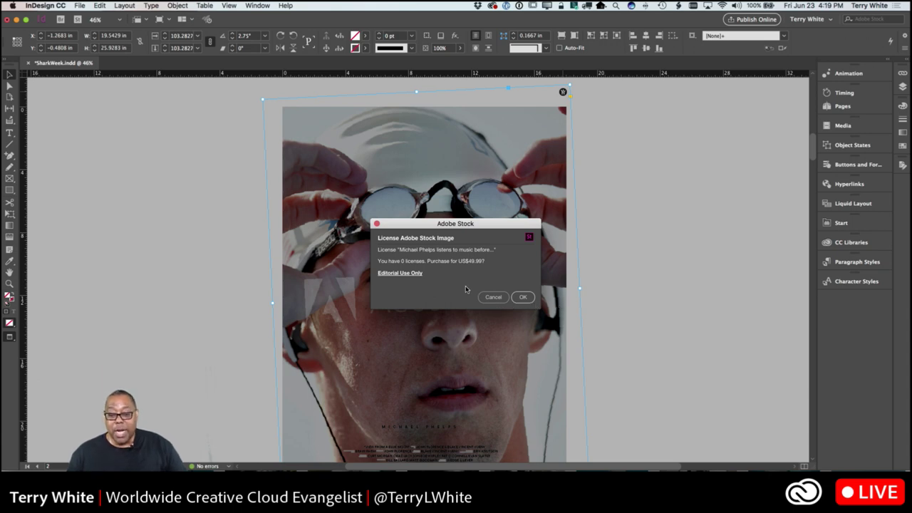
left_click(501, 299)
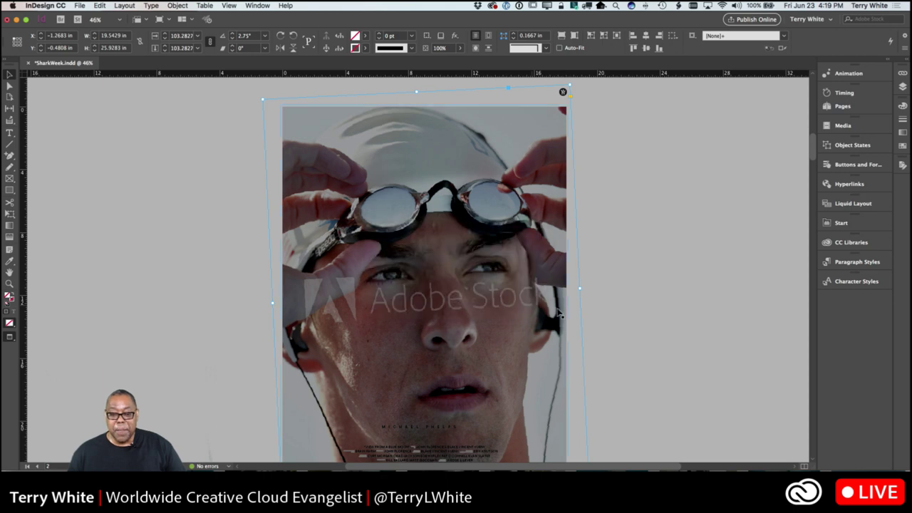
Switch to Adobe Stock in Chrome and search its Editorial collection for "michael phelps".
key("super+Tab")
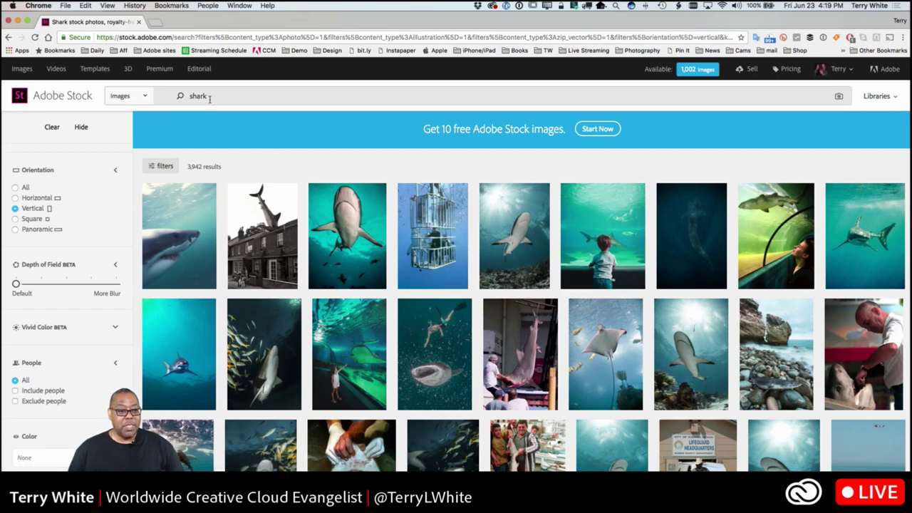
left_click(199, 68)
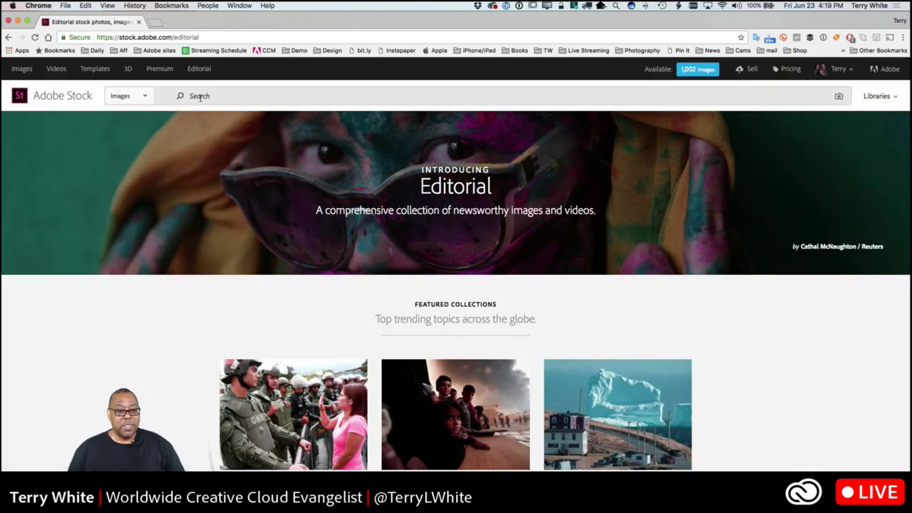
left_click(200, 96)
type("mi")
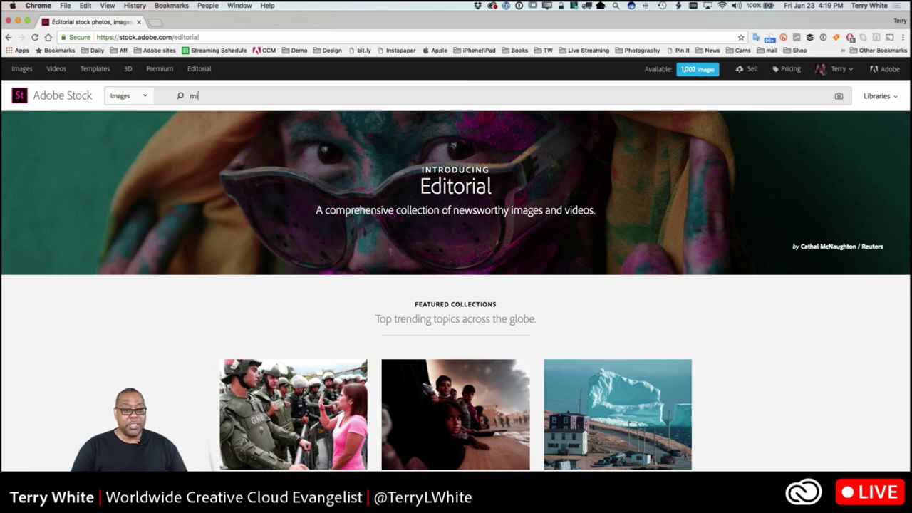
type("chael phel")
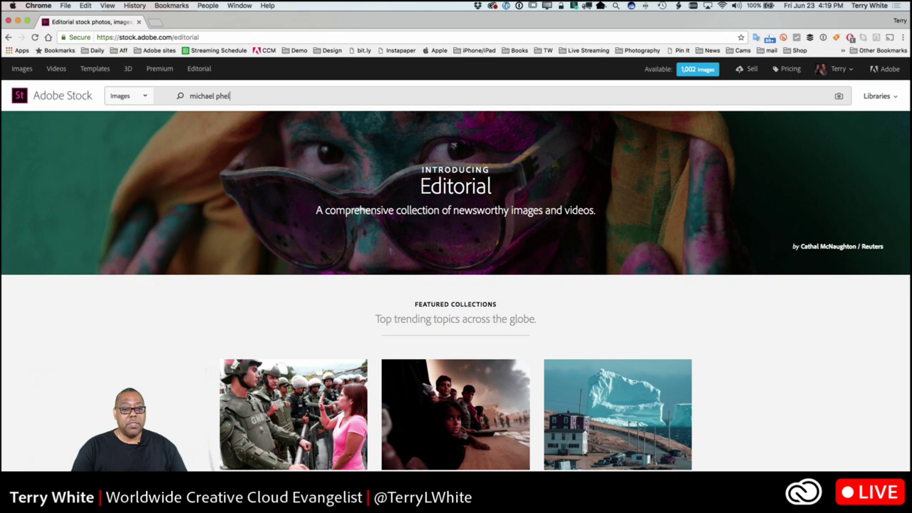
type("ps")
key("Return")
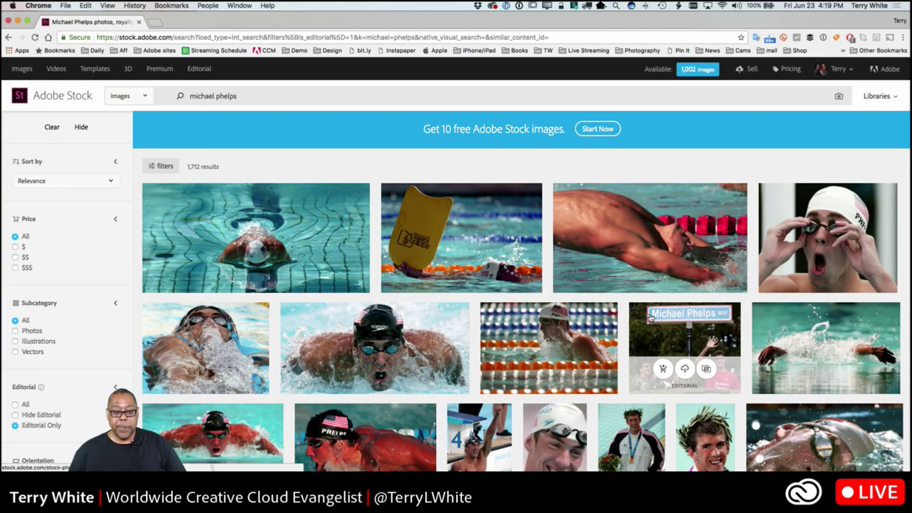
Limit the editorial search results to images with vertical orientation.
scroll(645, 342, "down", 5)
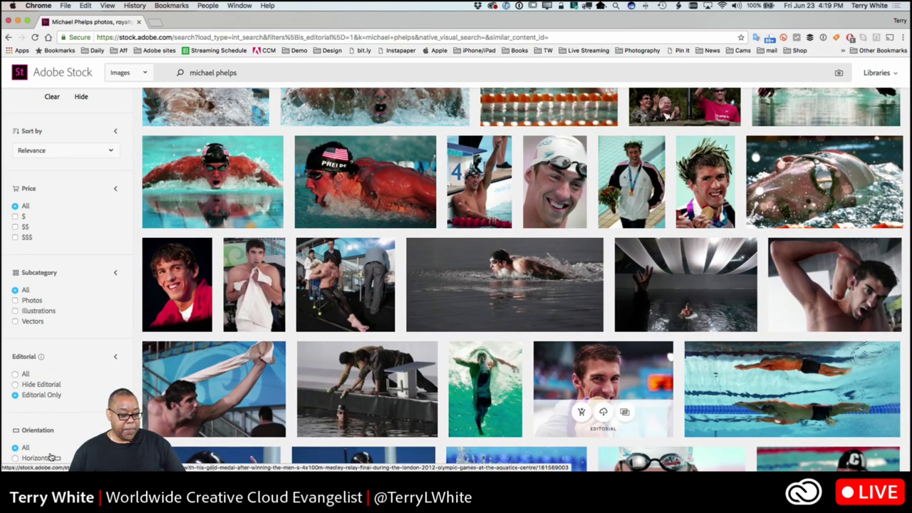
scroll(32, 399, "down", 3)
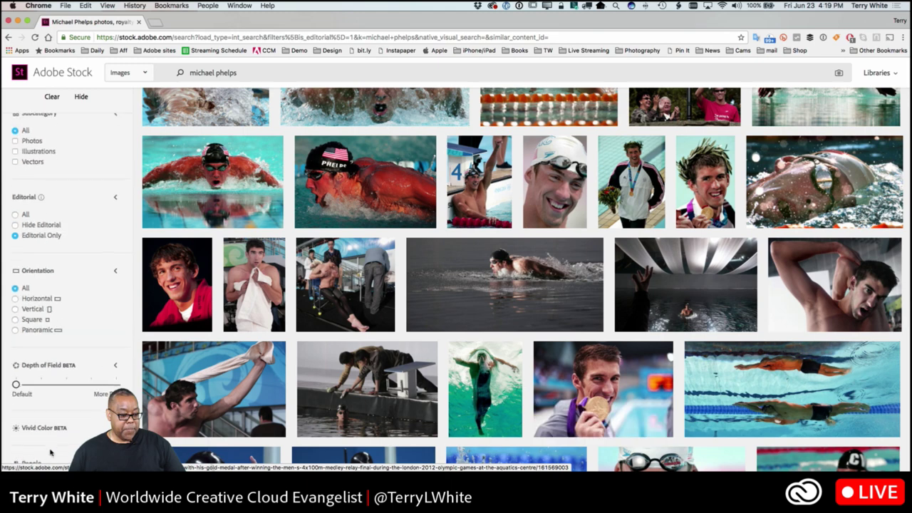
left_click(16, 307)
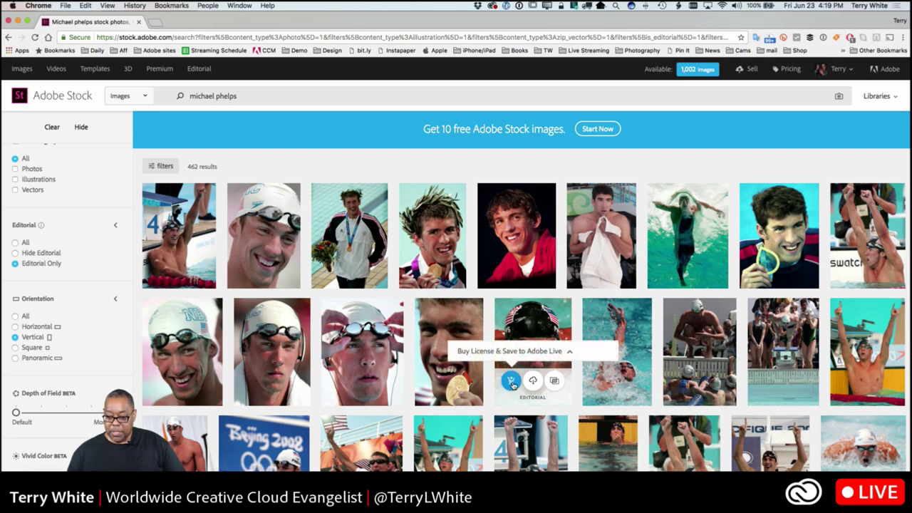
License the editorial close-up of the swimmer in the black cap for 1 credit and save it to the Adobe Live library.
left_click(510, 380)
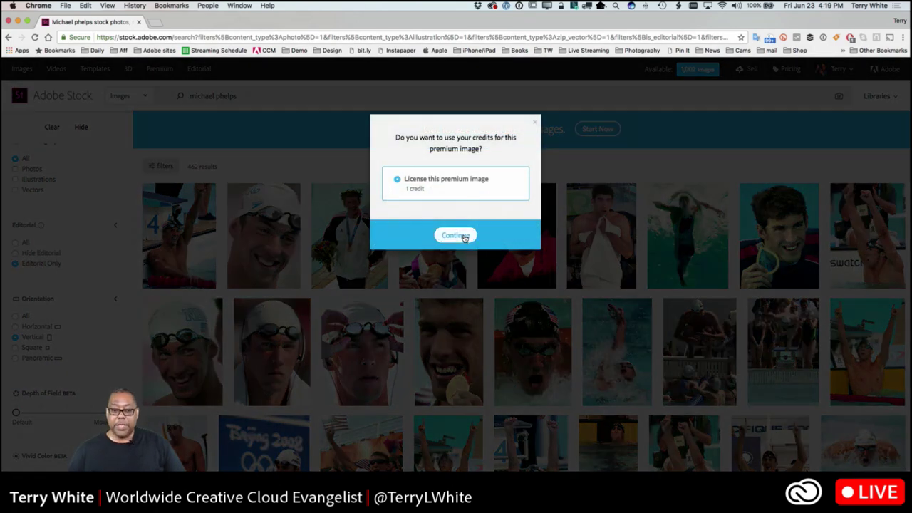
left_click(464, 238)
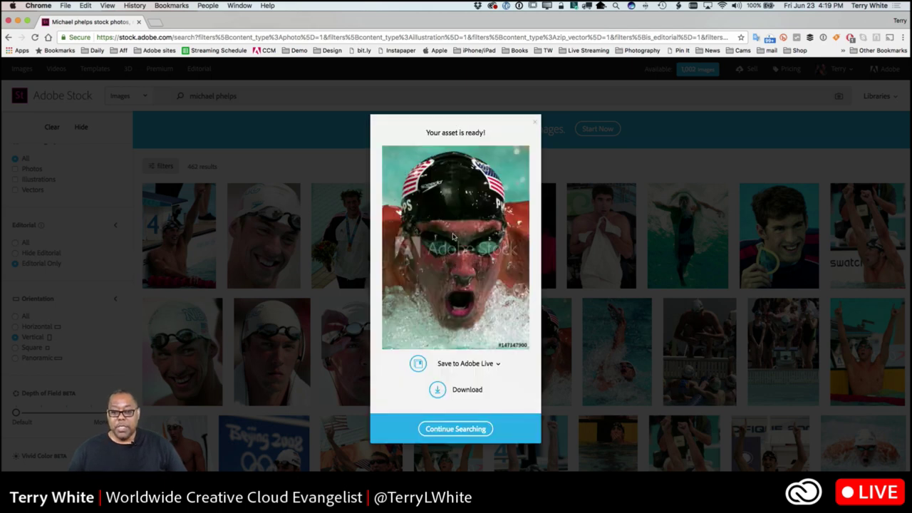
left_click(419, 365)
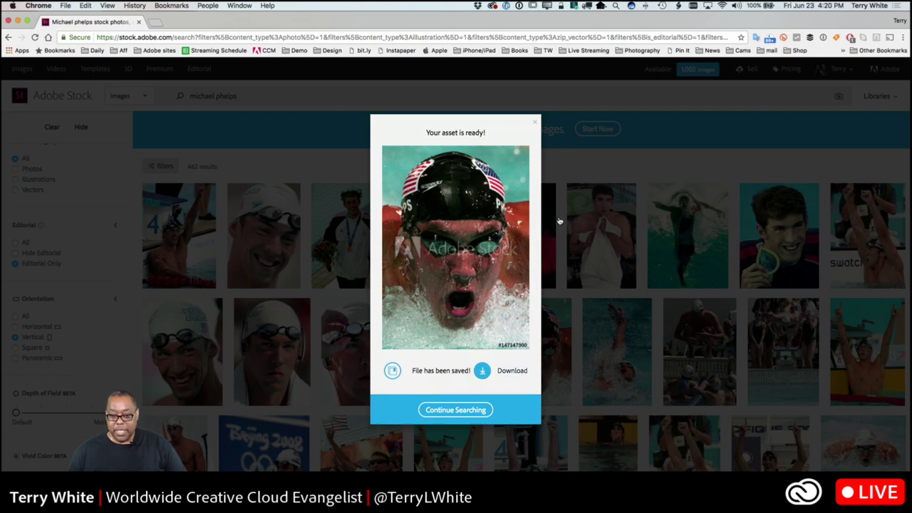
left_click(536, 124)
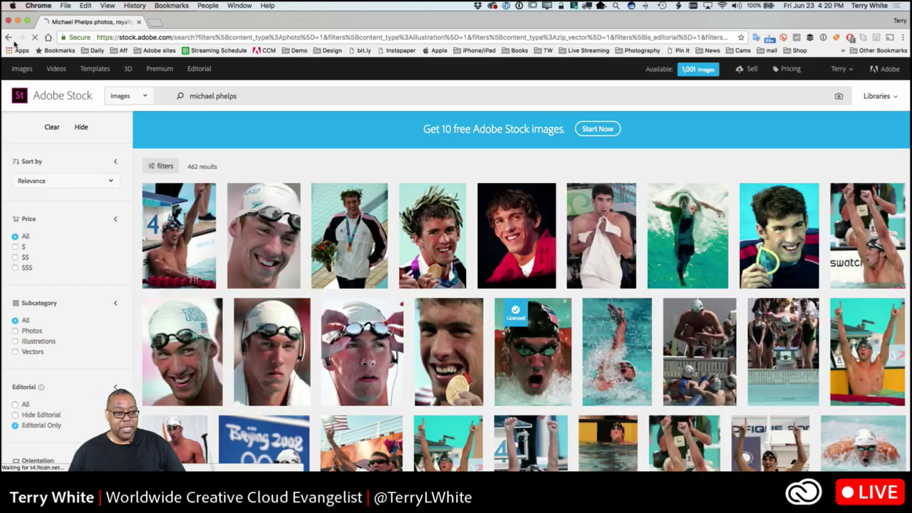
License the editorial portrait of the swimmer holding his goggles for 1 credit, saving it to the Adobe Live library.
left_click(9, 37)
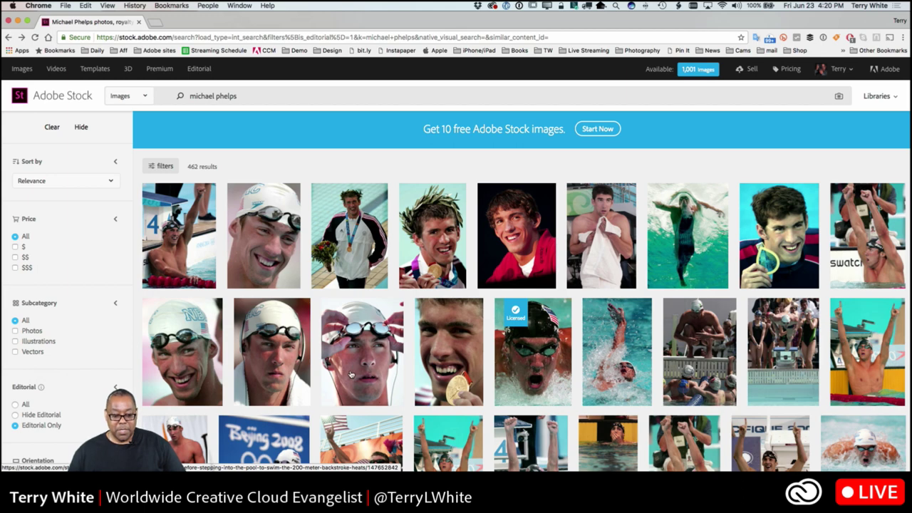
scroll(348, 377, "down", 2)
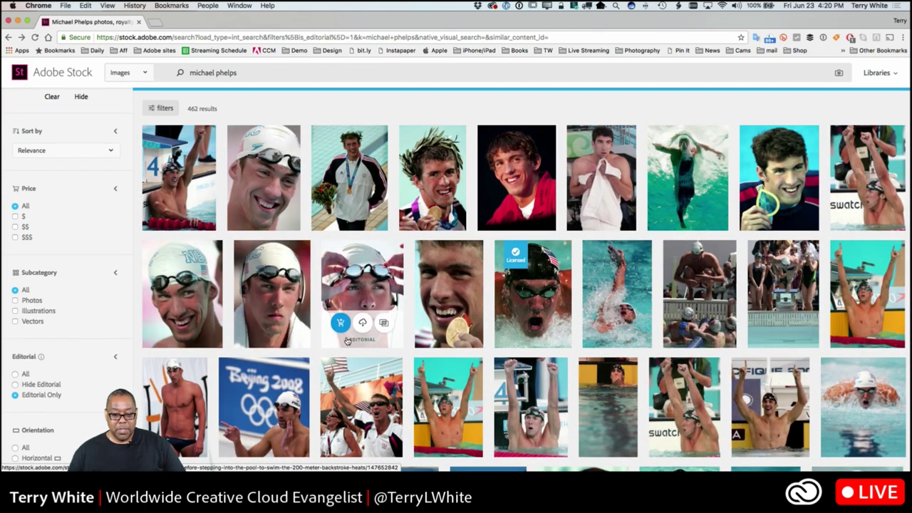
left_click(340, 324)
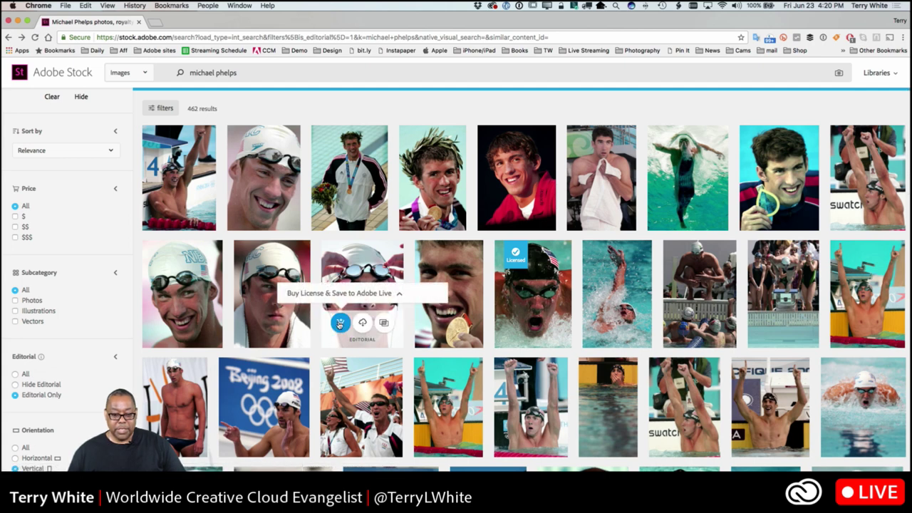
left_click(340, 323)
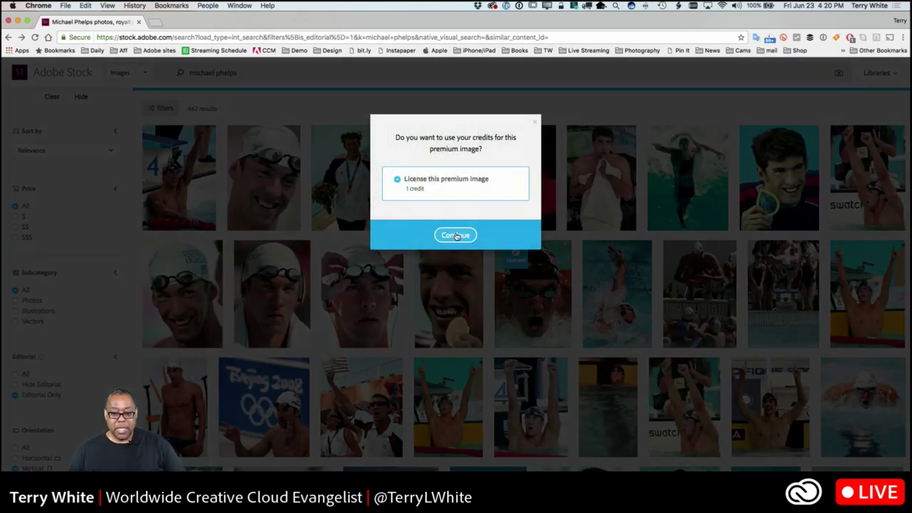
left_click(456, 236)
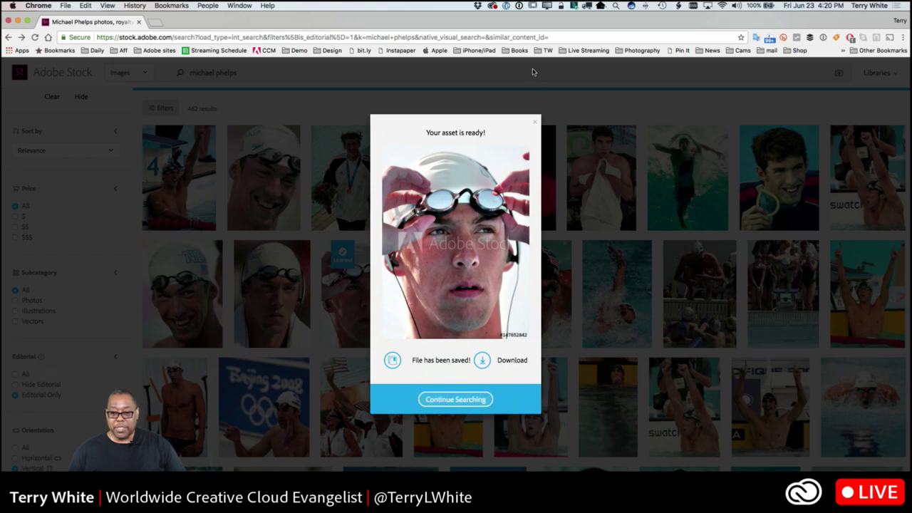
scroll(534, 74, "up", 1)
left_click(535, 124)
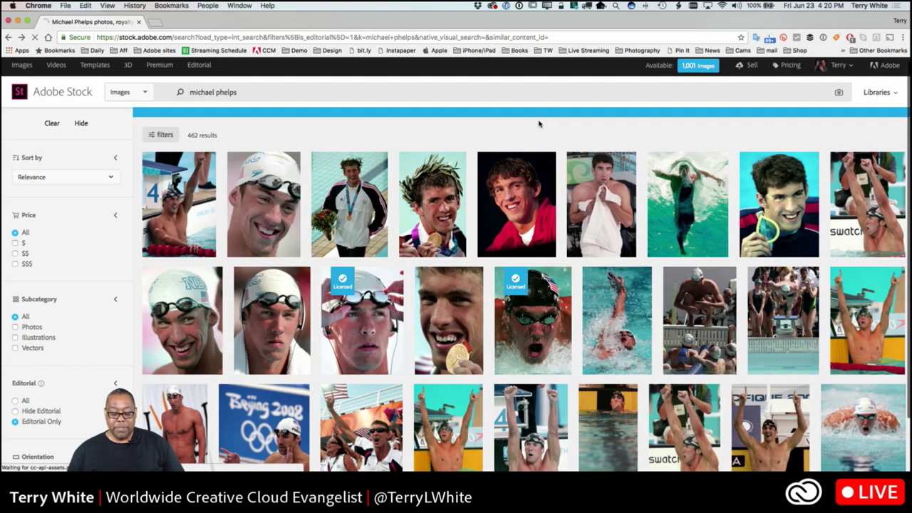
Return to InDesign, open CC Libraries and clear the stock search to show the Adobe Live library's saved graphics.
key("super+Tab")
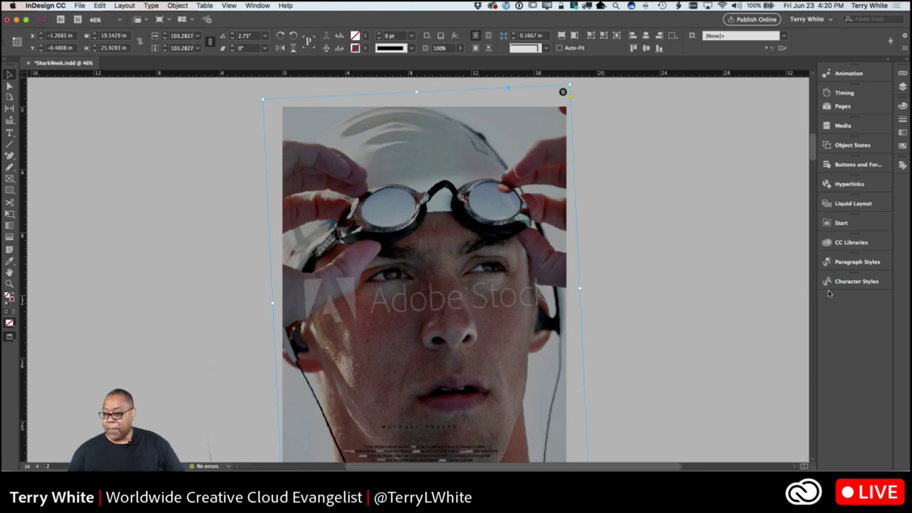
left_click(853, 261)
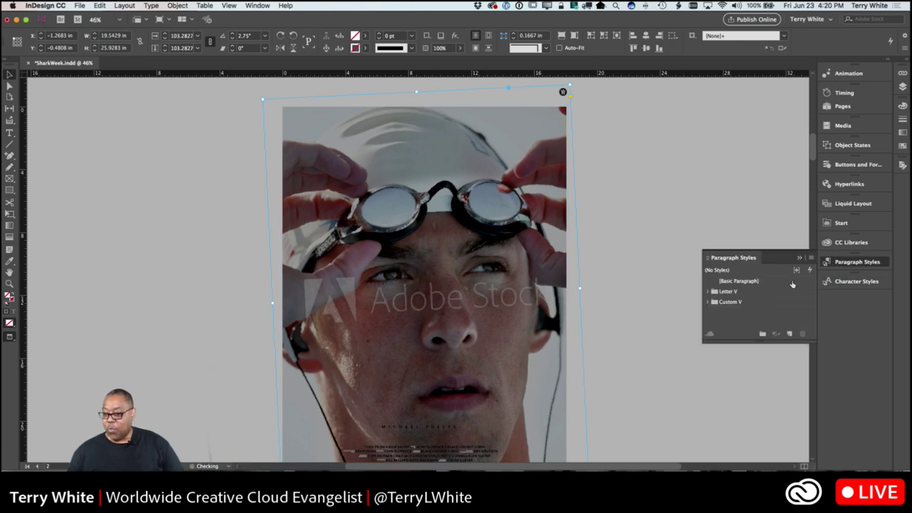
left_click(832, 243)
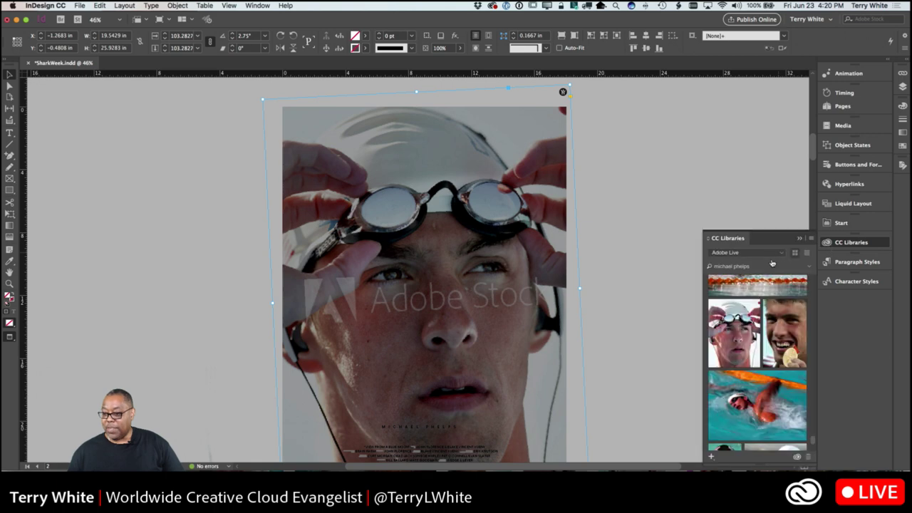
mouse_move(745, 346)
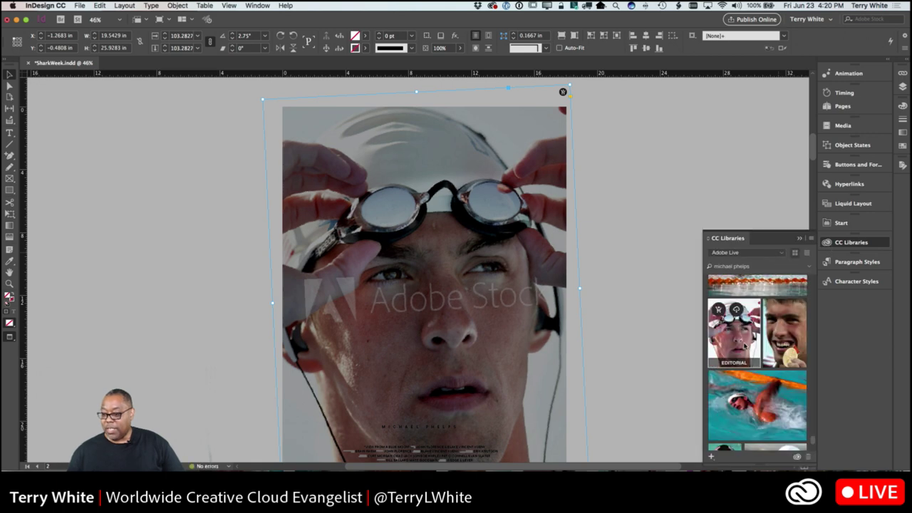
scroll(745, 346, "up", 10)
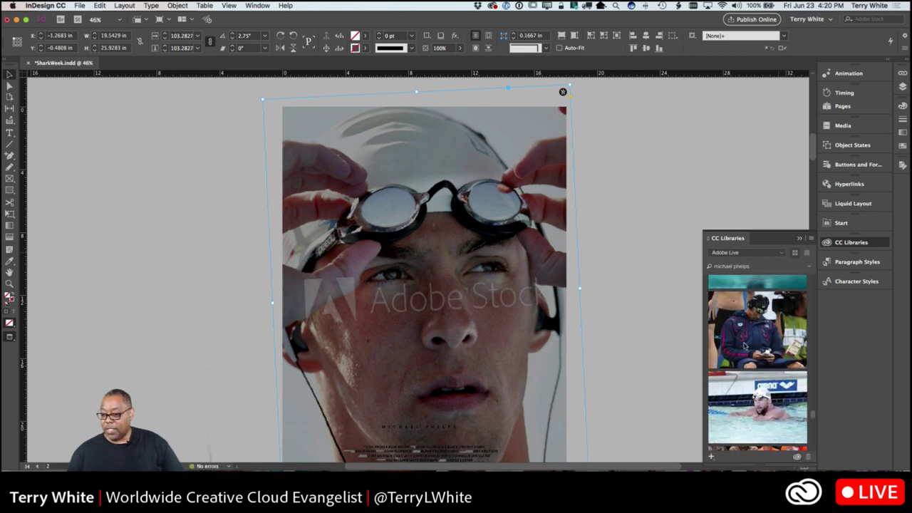
left_click(797, 266)
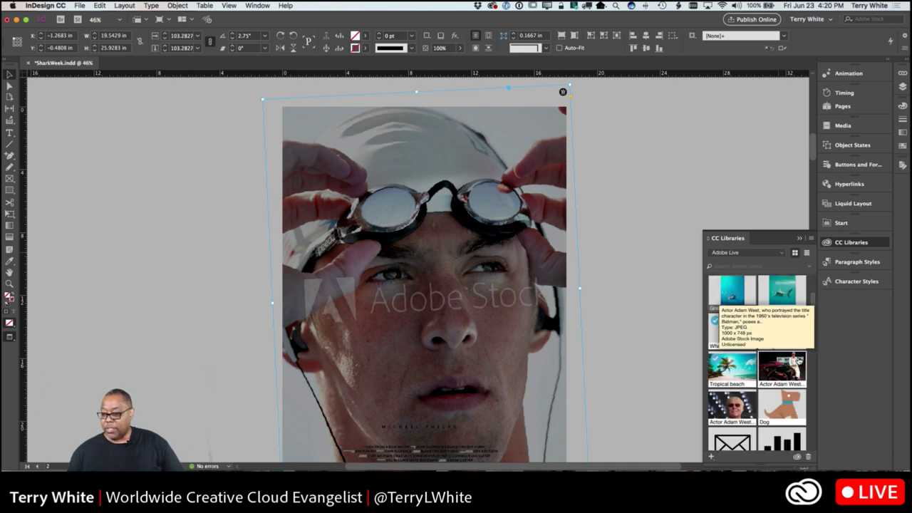
scroll(785, 339, "up", 5)
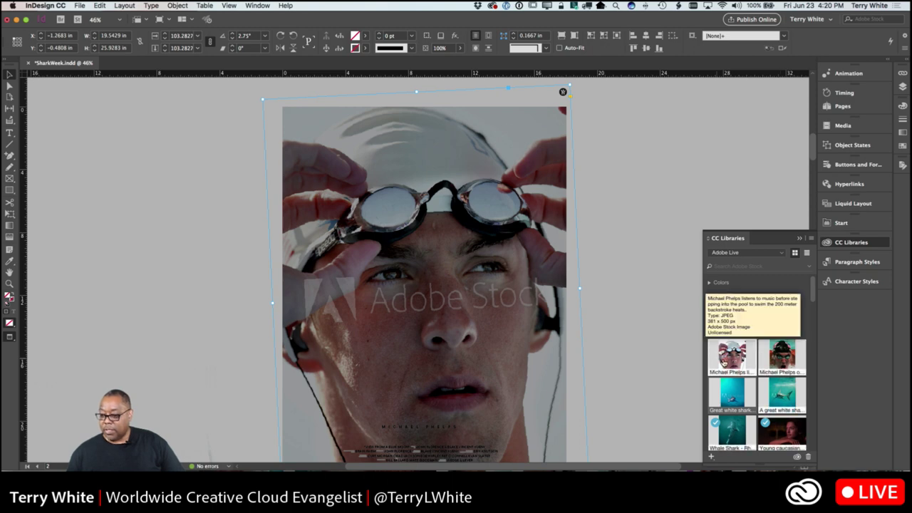
License the library's portrait of the swimmer holding his goggles in the Small version.
right_click(723, 362)
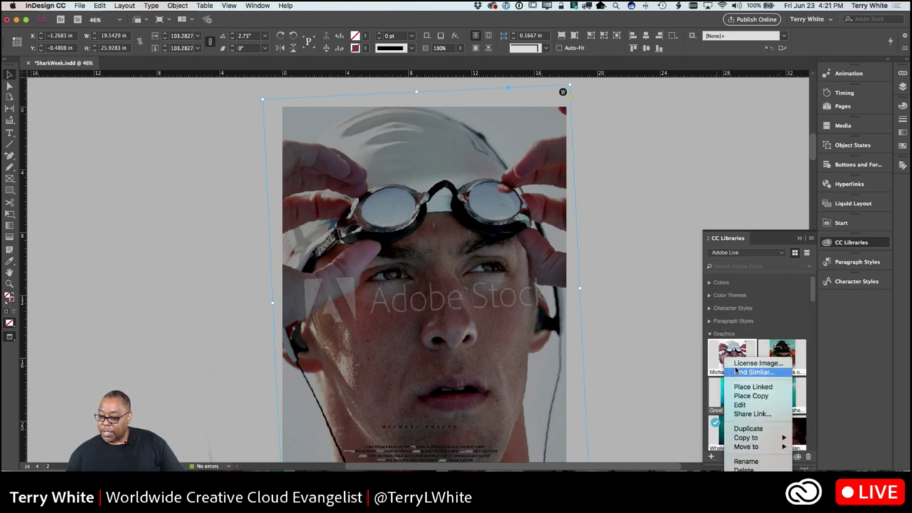
left_click(739, 364)
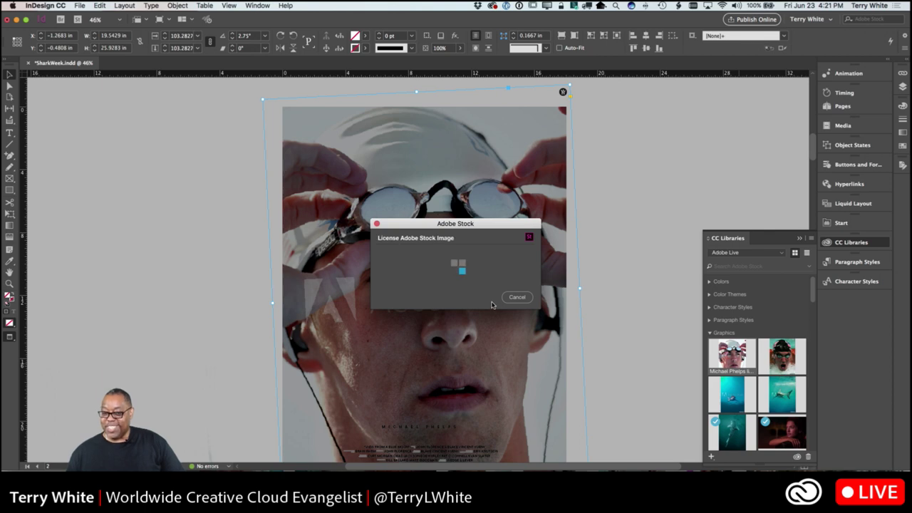
left_click(490, 299)
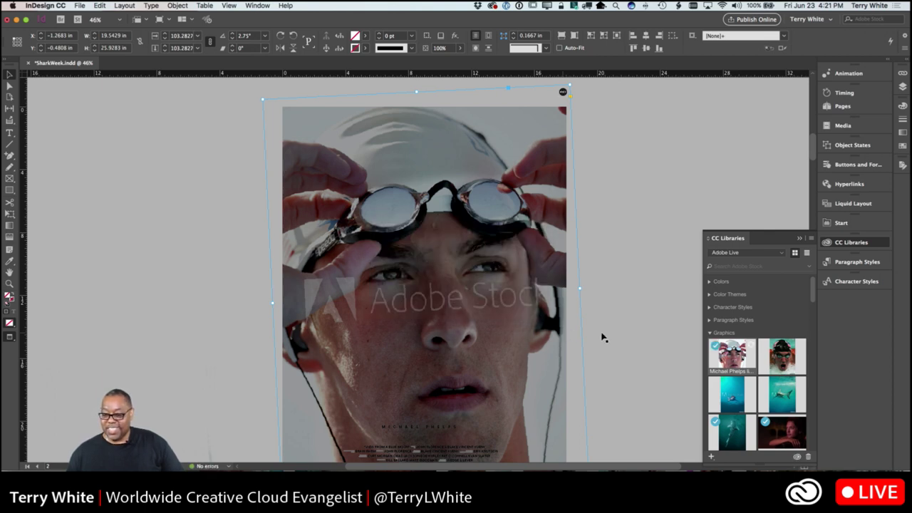
License the library's close-up of the swimmer in the black cap in the Small version.
right_click(788, 358)
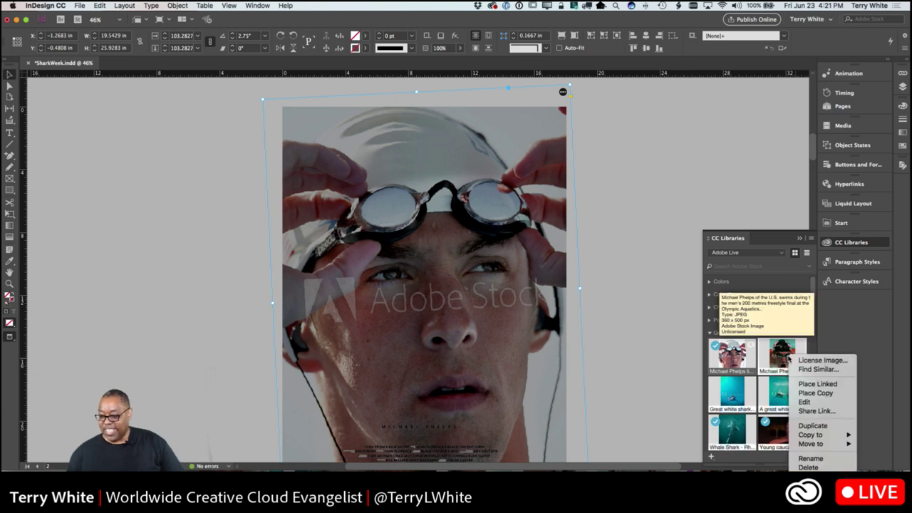
left_click(791, 361)
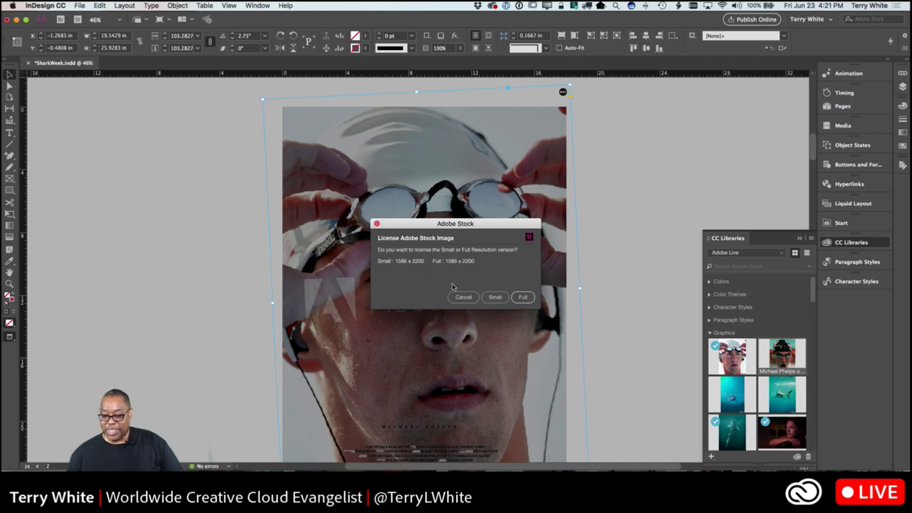
left_click(491, 297)
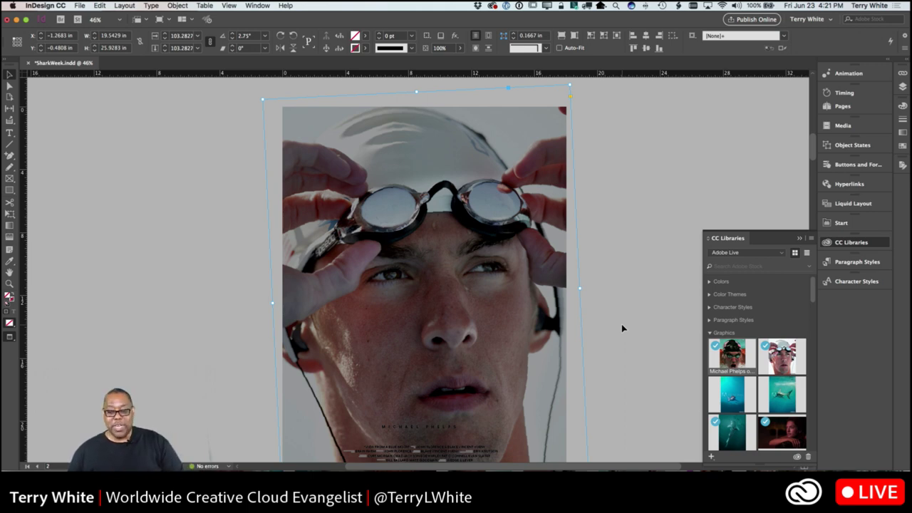
scroll(619, 323, "down", 3)
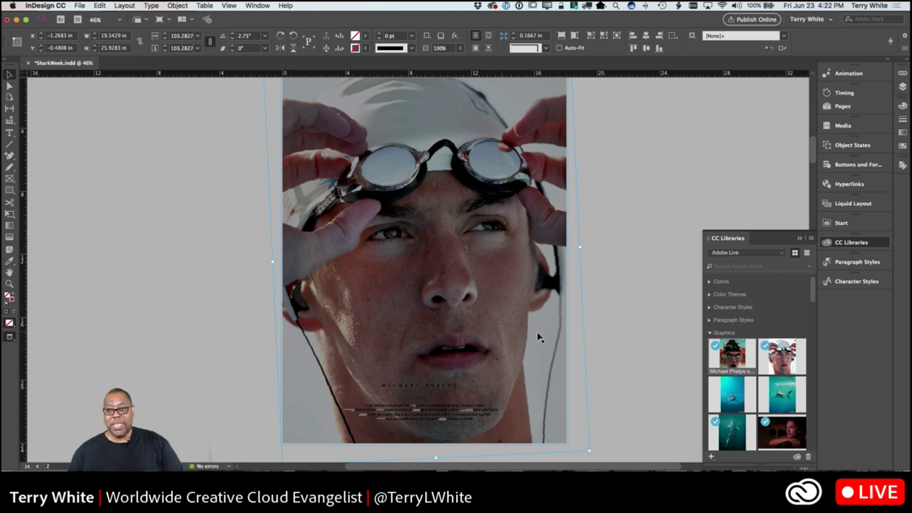
Look over the shark cover page and the goggles portrait page of the Shark Week poster.
scroll(604, 325, "down", 3)
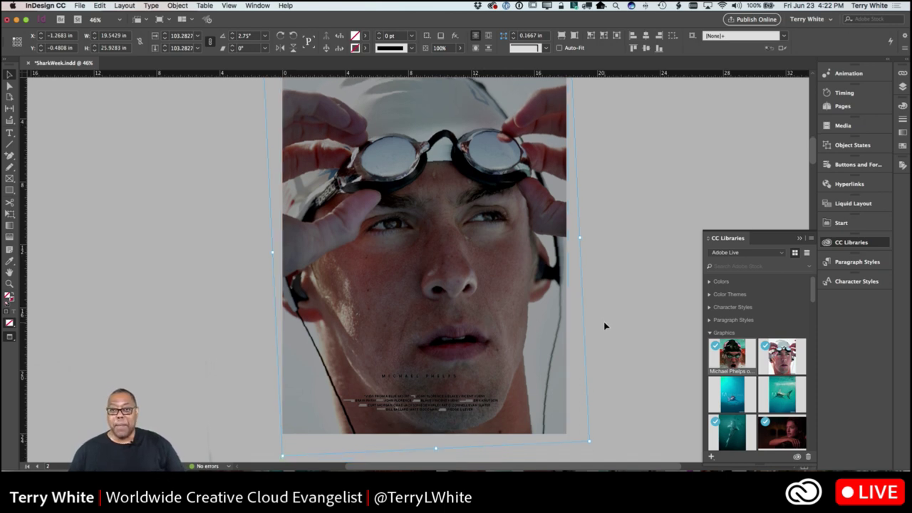
scroll(604, 326, "up", 15)
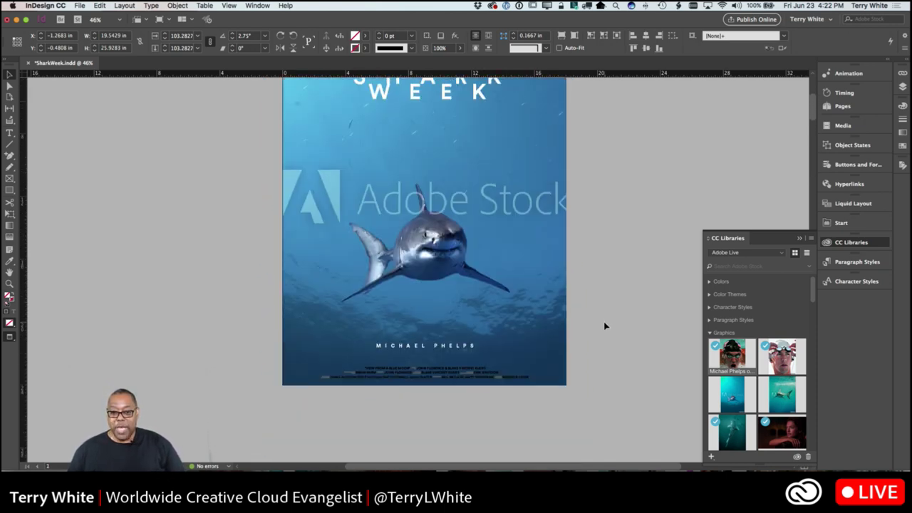
scroll(604, 325, "down", 2)
scroll(604, 325, "down", 5)
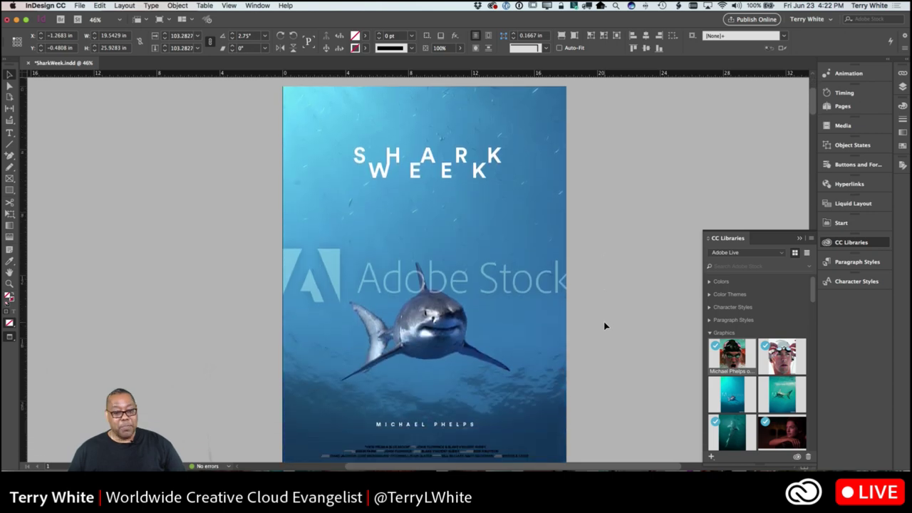
scroll(603, 325, "down", 4)
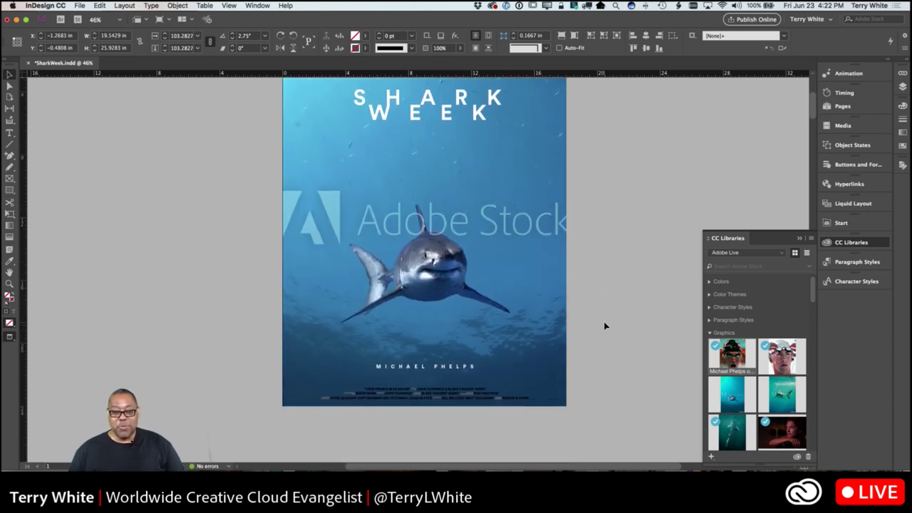
scroll(603, 325, "up", 3)
scroll(604, 326, "up", 2)
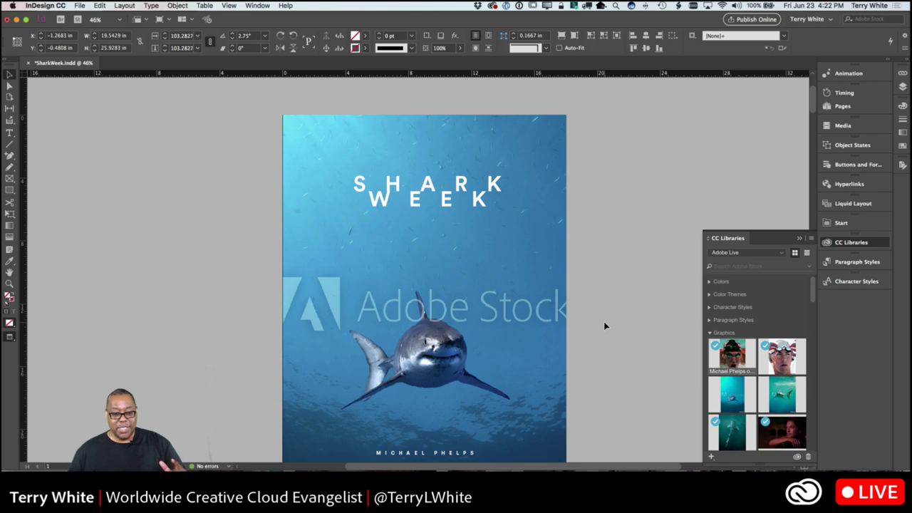
Replace the name at the top of the black-and-white runway poster with MICHAEL PHELPS.
scroll(603, 326, "down", 20)
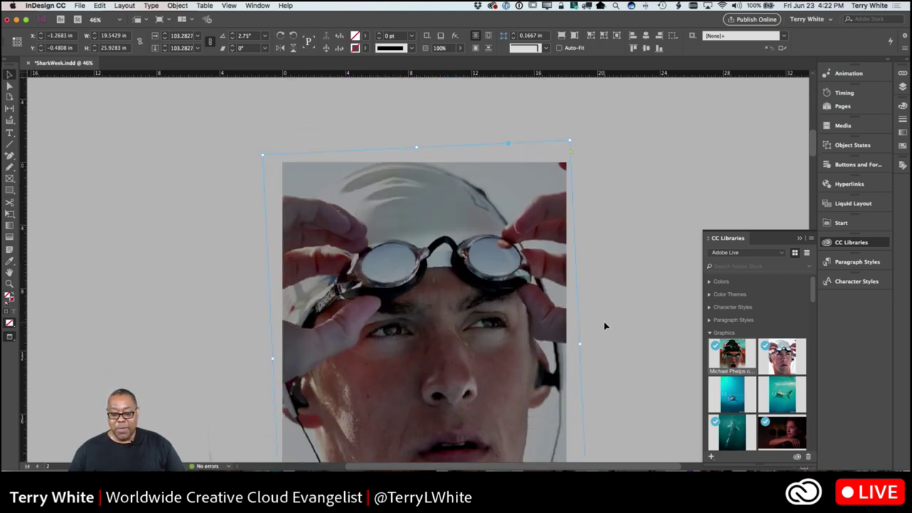
scroll(603, 326, "down", 15)
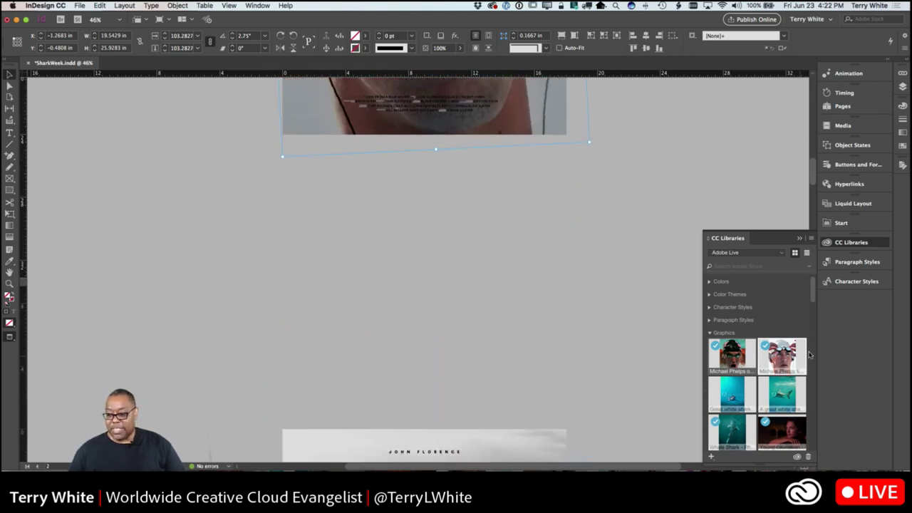
scroll(559, 340, "down", 10)
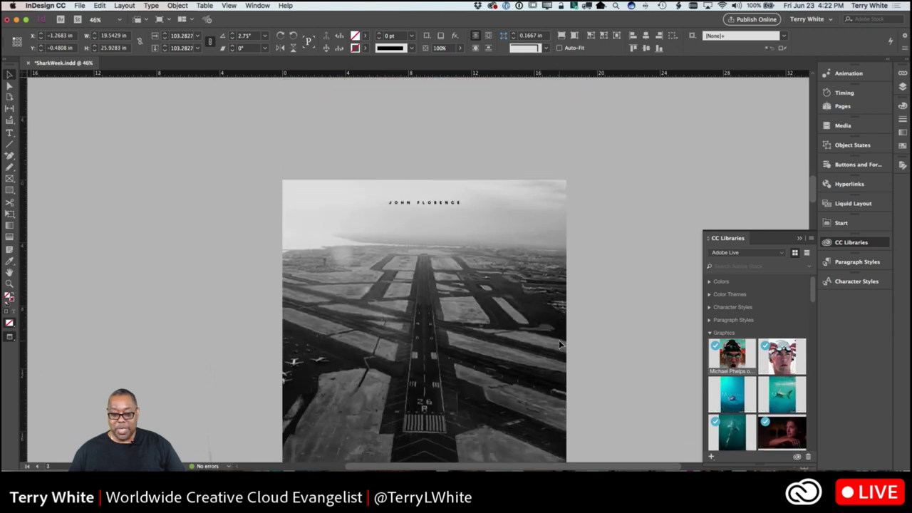
left_click(427, 203)
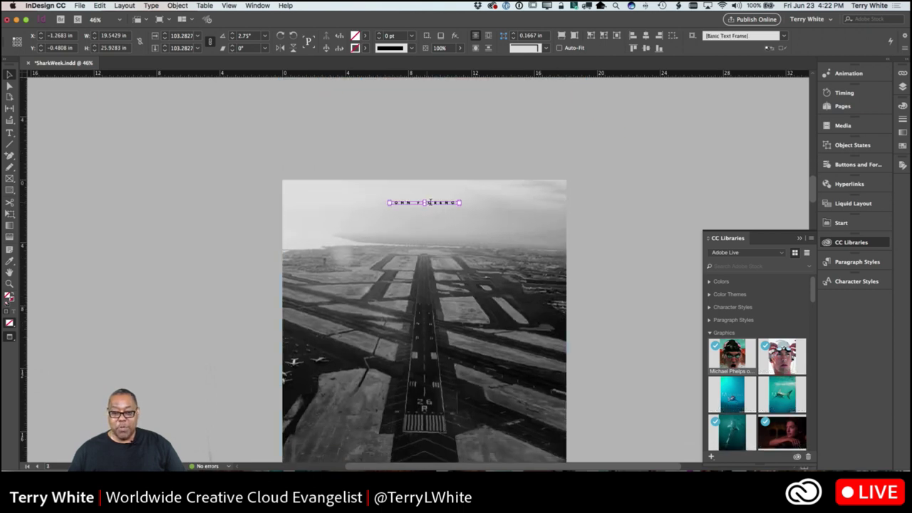
double_click(430, 203)
key("super+a")
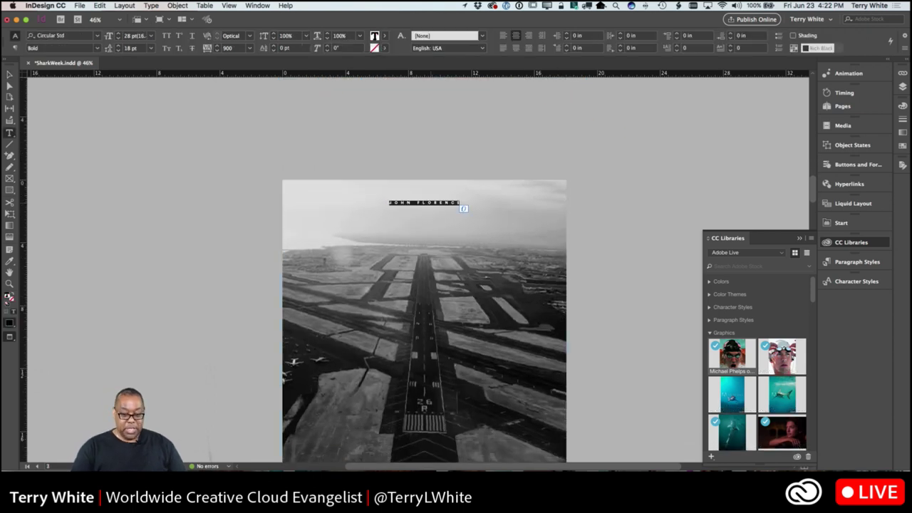
key("BackSpace")
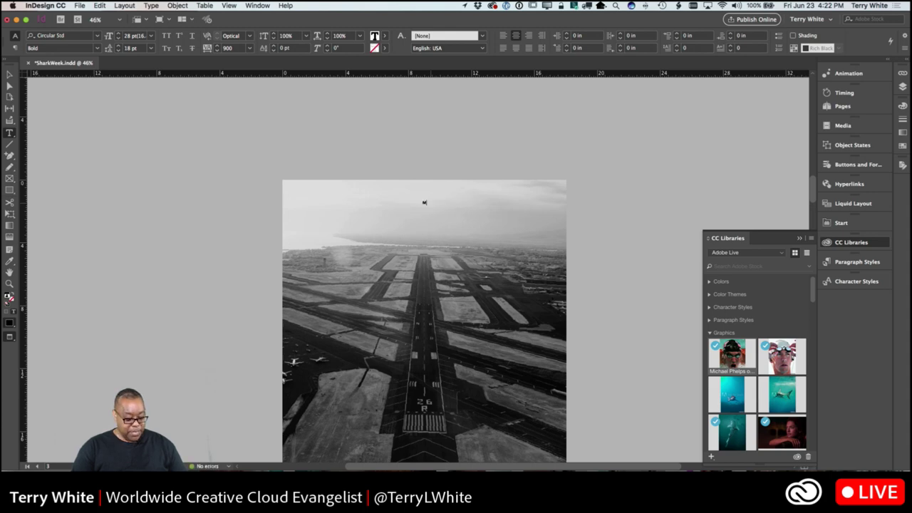
type("MICHA")
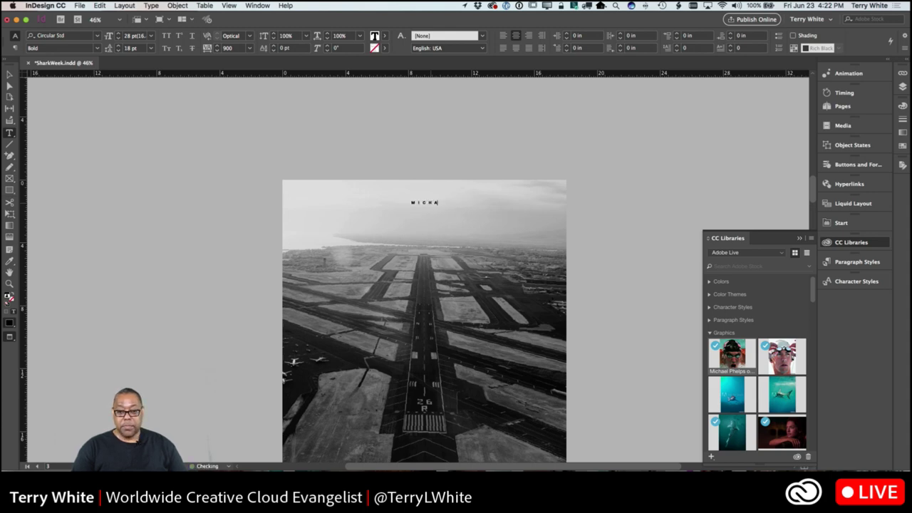
type("EL PHELP")
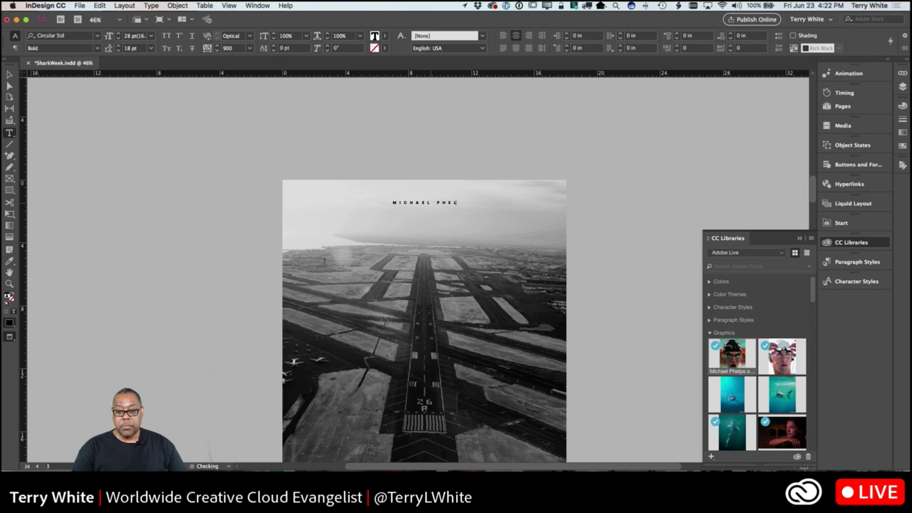
key("super+z")
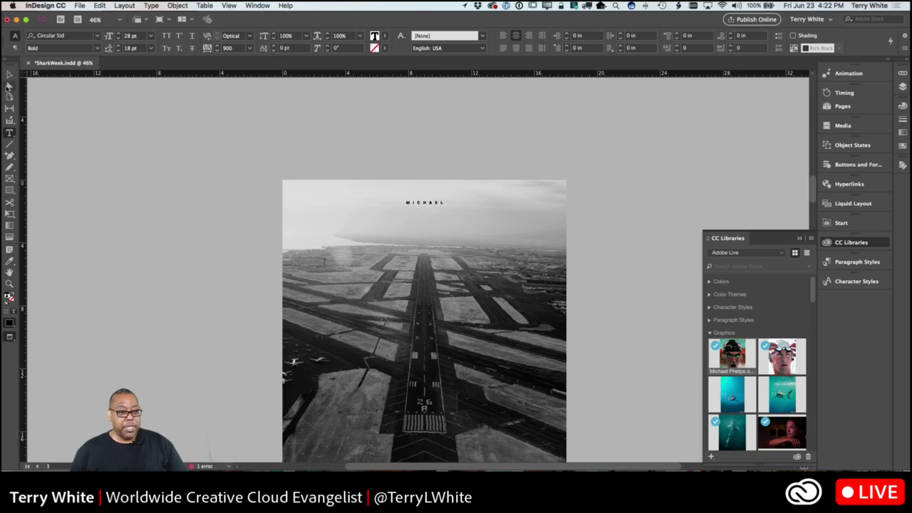
Enlarge the runway poster's name text frame to about 5.16 in wide and 0.4 in high so the full name fits.
left_click(10, 74)
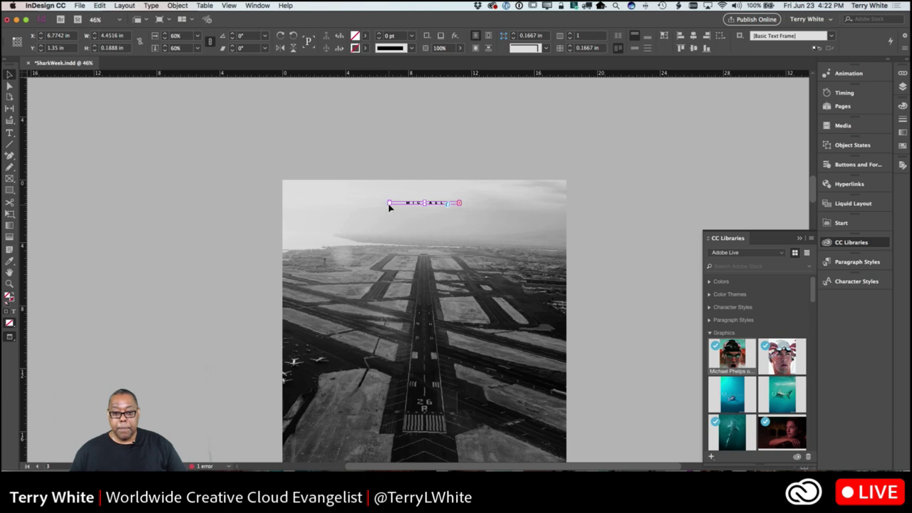
left_click_drag(389, 207, 377, 207)
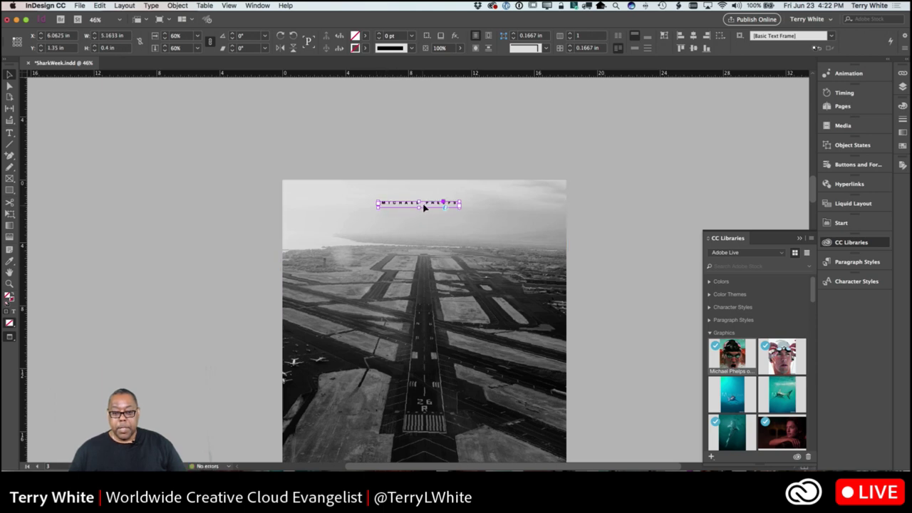
left_click(438, 237)
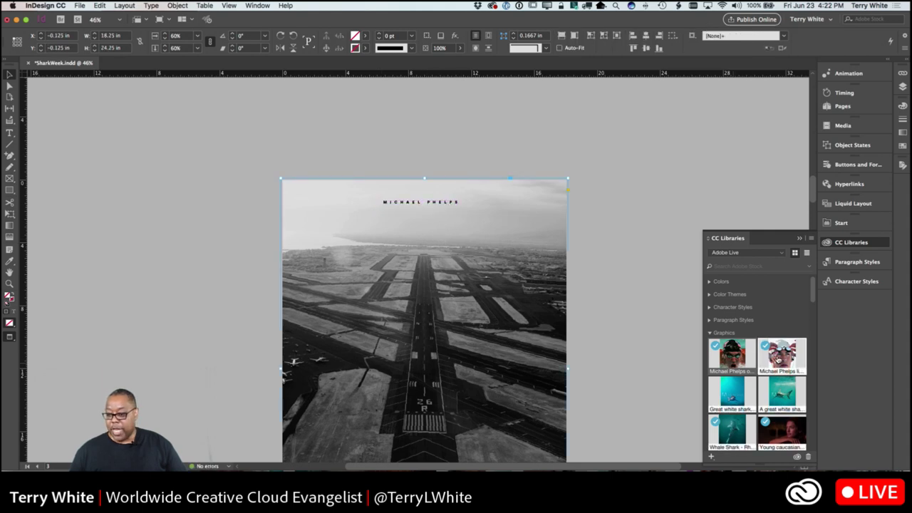
Replace the runway background image with the Adobe Live library's licensed close-up of the swimmer in the black cap.
mouse_move(777, 360)
scroll(640, 256, "up", 10)
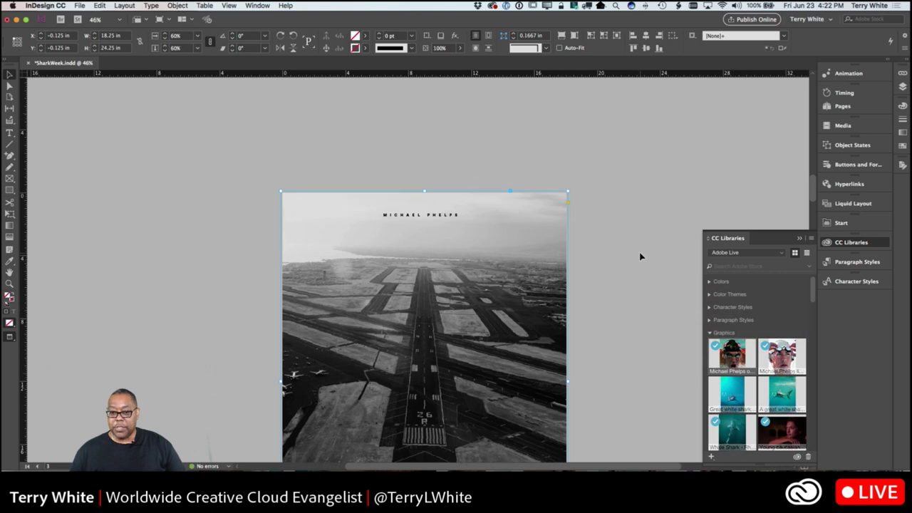
scroll(640, 257, "down", 10)
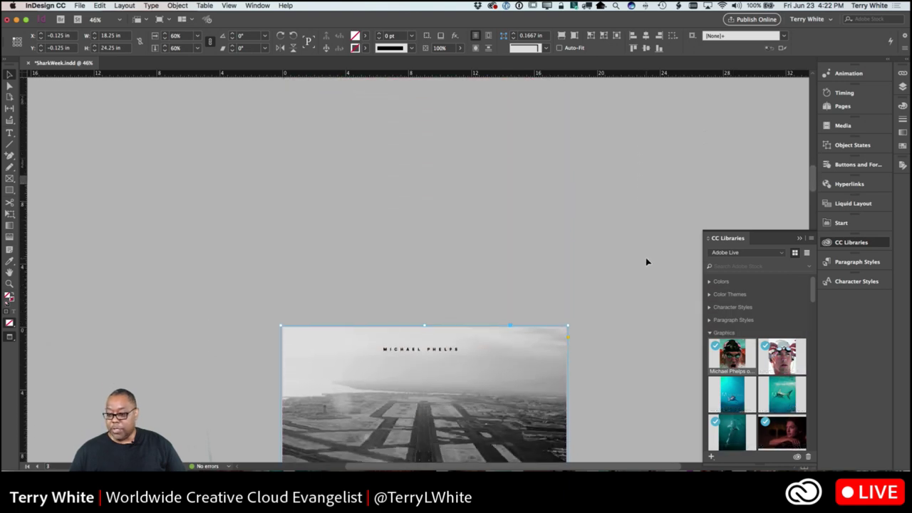
scroll(646, 258, "down", 2)
scroll(645, 257, "up", 3)
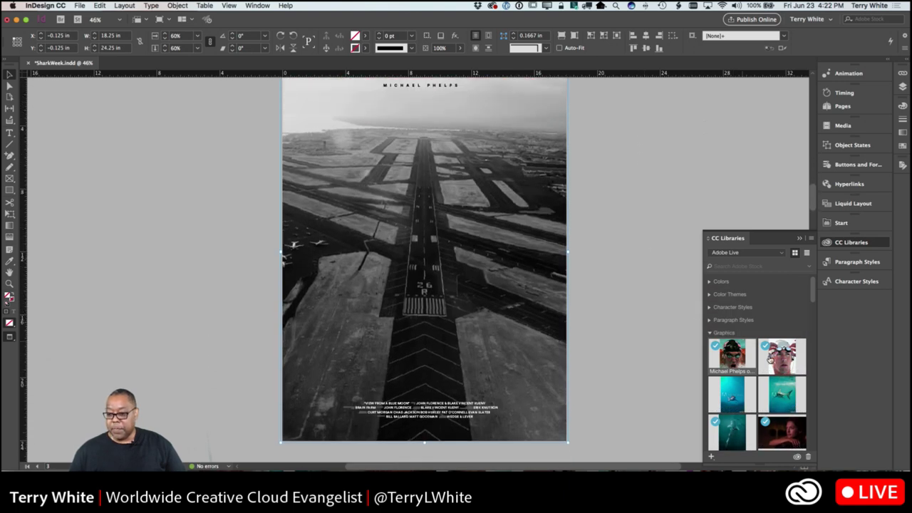
left_click_drag(742, 363, 524, 279)
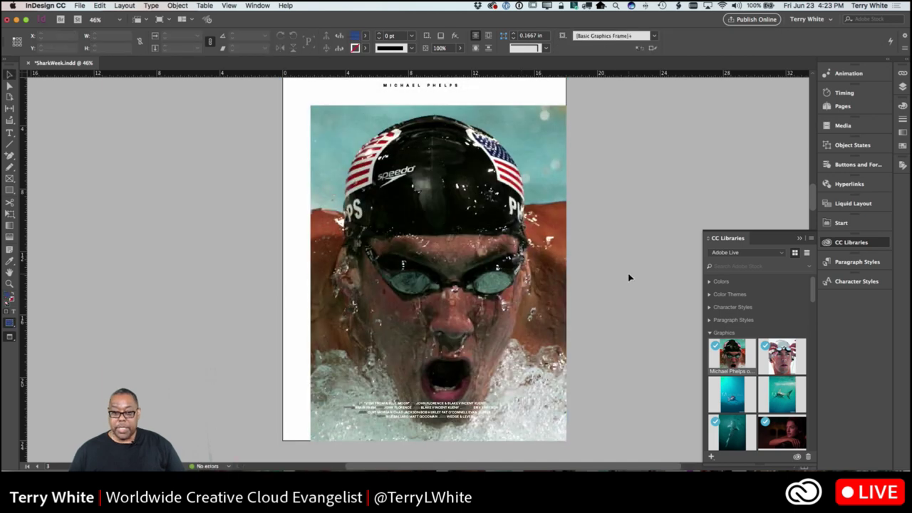
Fit the black-cap close-up proportionally so it fills the whole poster frame.
scroll(609, 283, "up", 2)
left_click(524, 285)
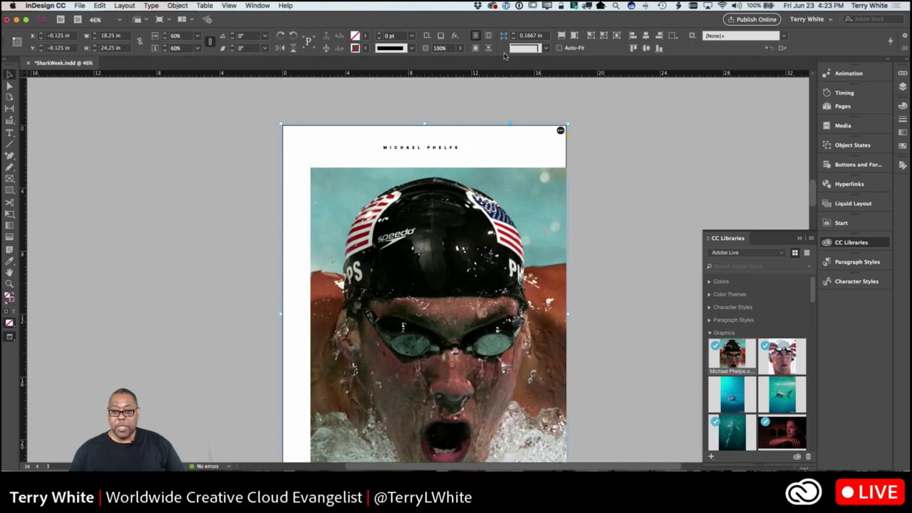
left_click(562, 35)
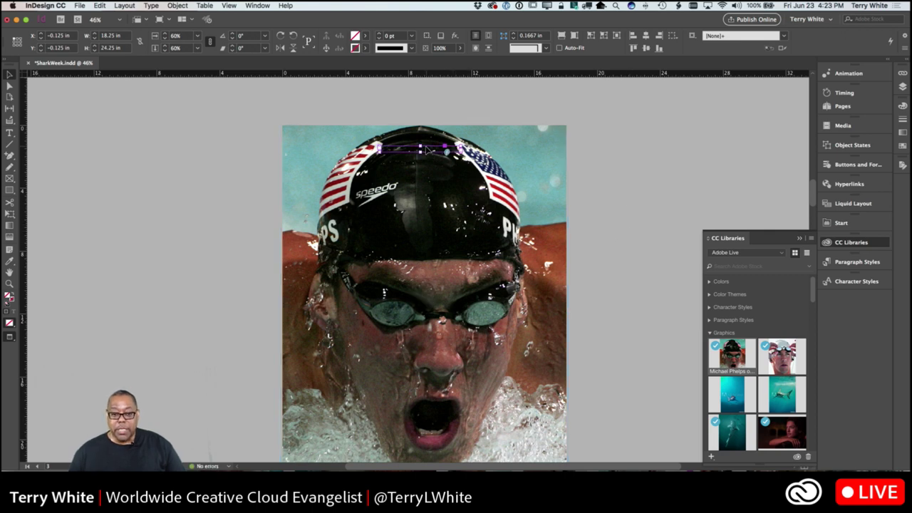
Set the fill color of the MICHAEL PHELPS text on the black-cap poster to [Paper].
left_click(436, 150, "super")
double_click(426, 148)
key("super+a")
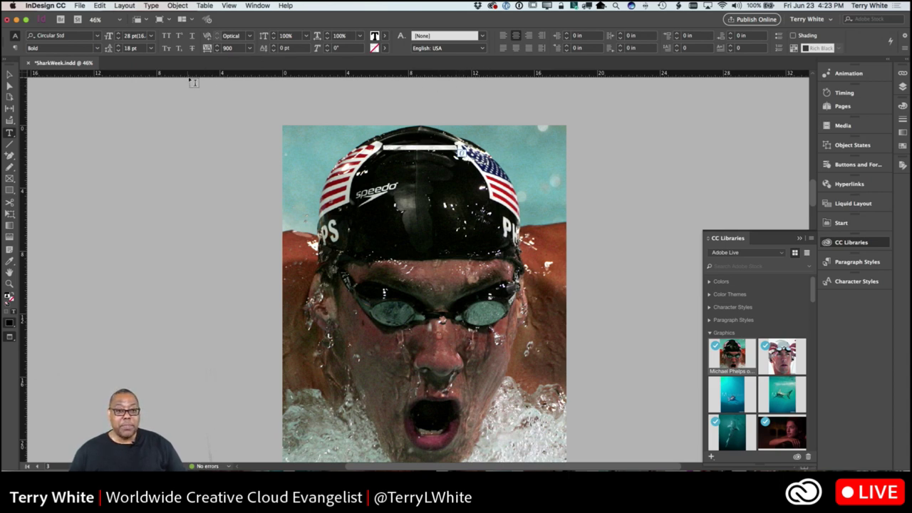
left_click(385, 36)
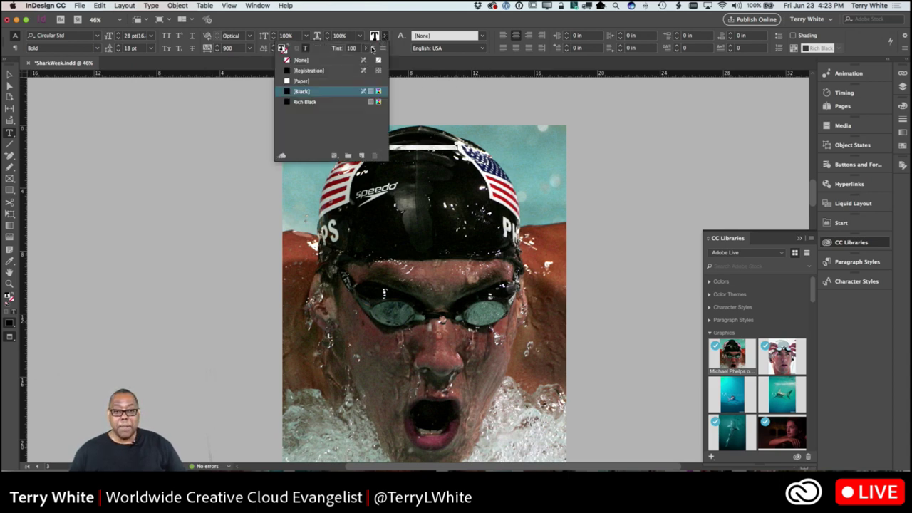
left_click(301, 81)
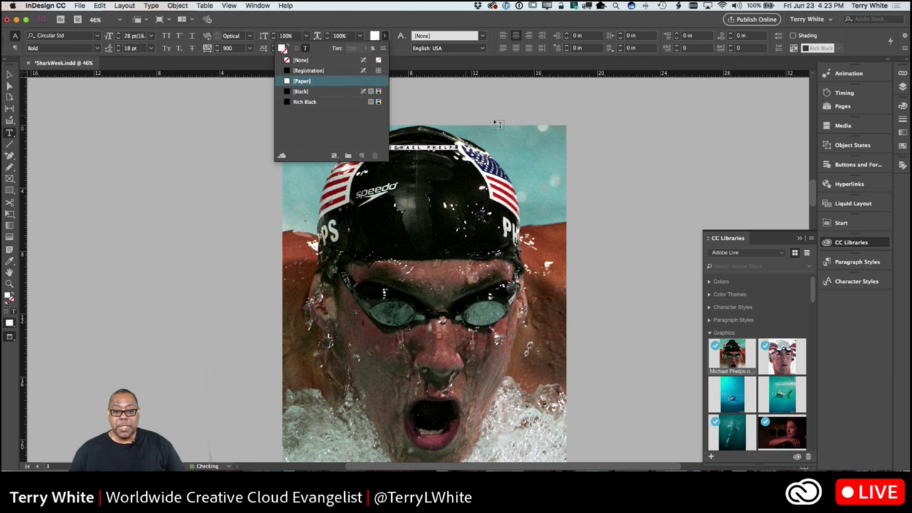
left_click(578, 130)
left_click(497, 149)
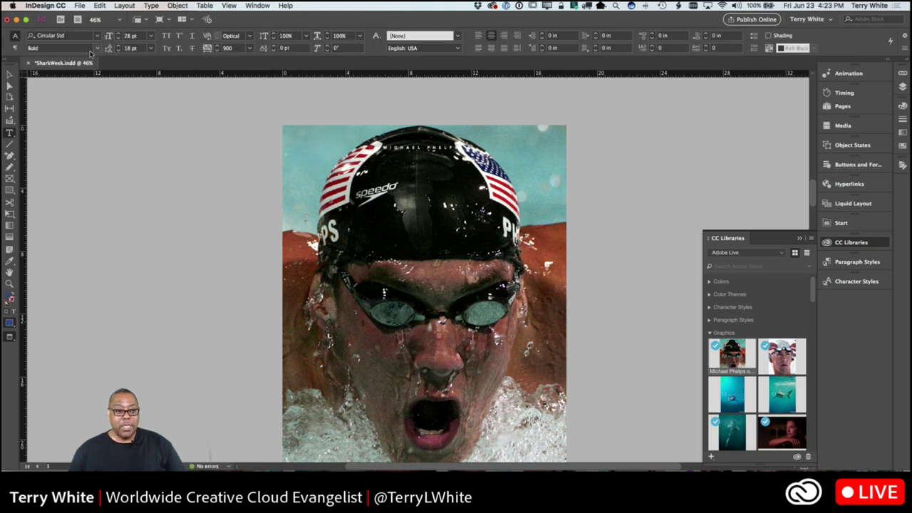
Move the MICHAEL PHELPS text off the cap to the poster's top-right corner, at about X 12.59 in, Y 0.6 in.
left_click(9, 74)
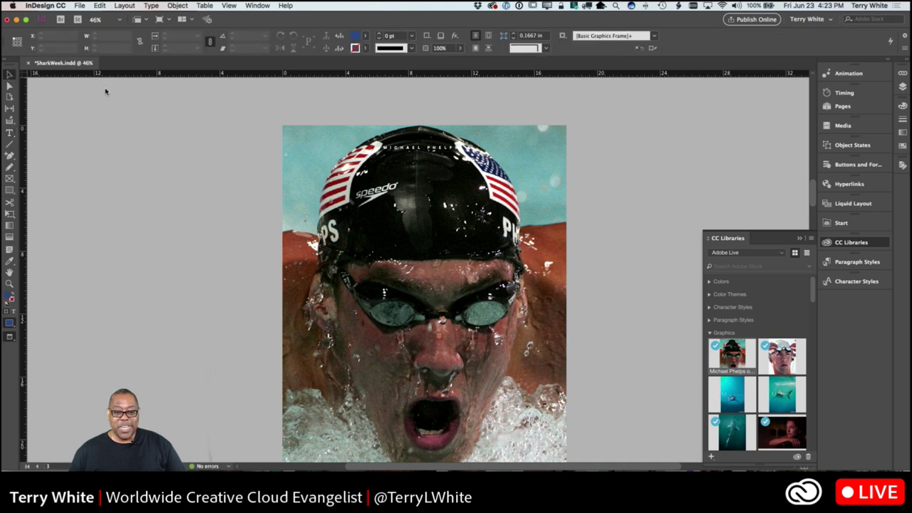
scroll(499, 182, "down", 3)
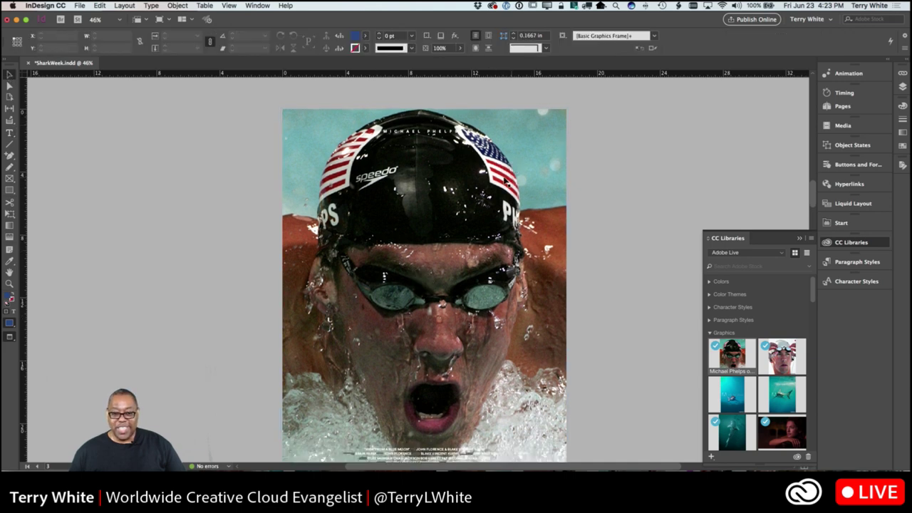
scroll(441, 132, "down", 2)
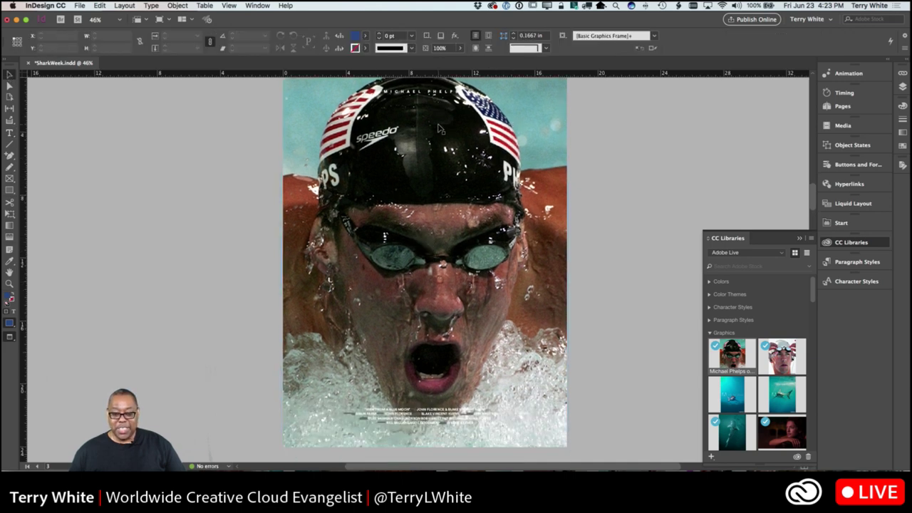
scroll(453, 134, "up", 2)
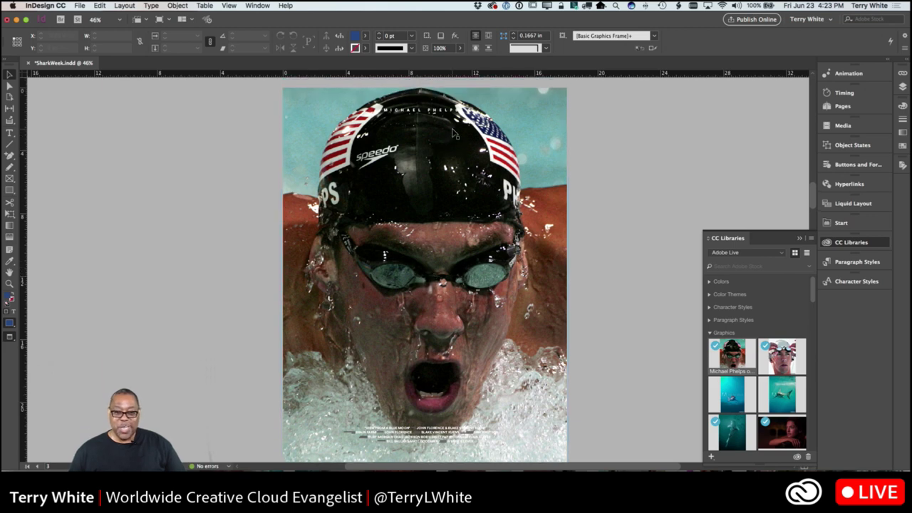
left_click(448, 118)
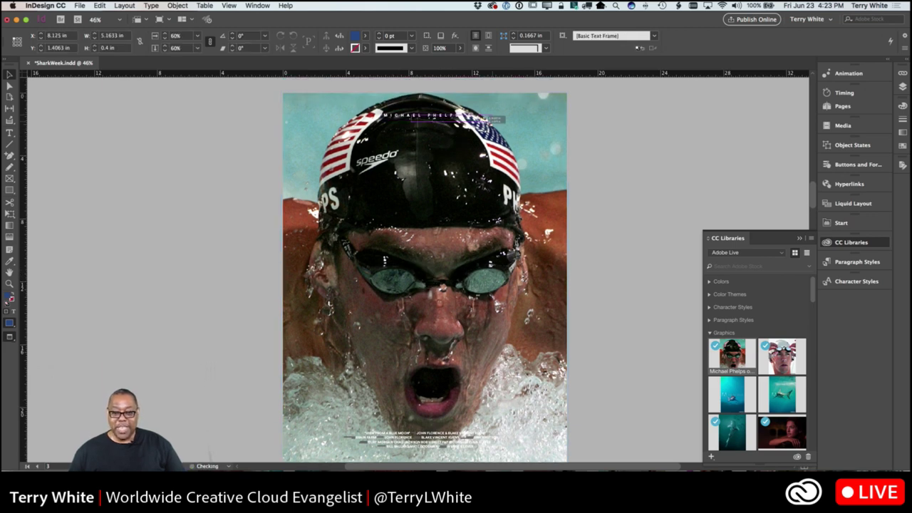
left_click_drag(532, 123, 556, 116)
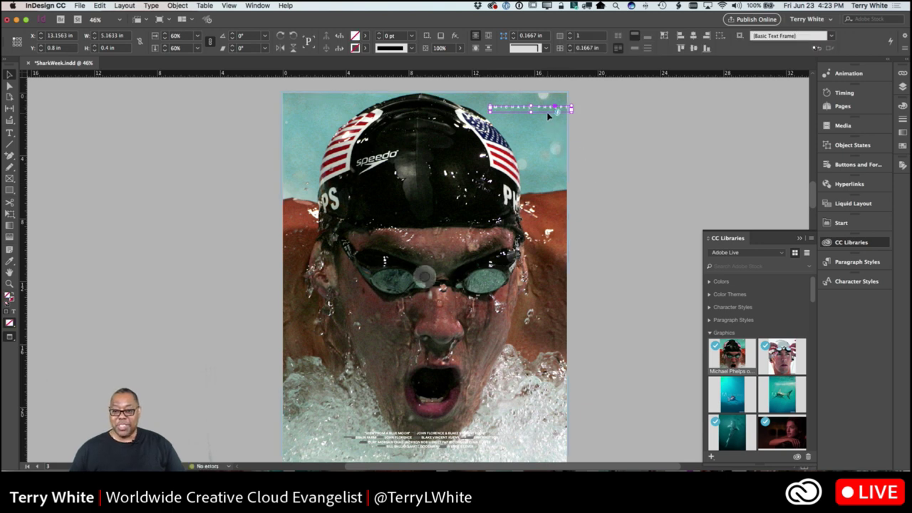
left_click_drag(538, 107, 530, 104)
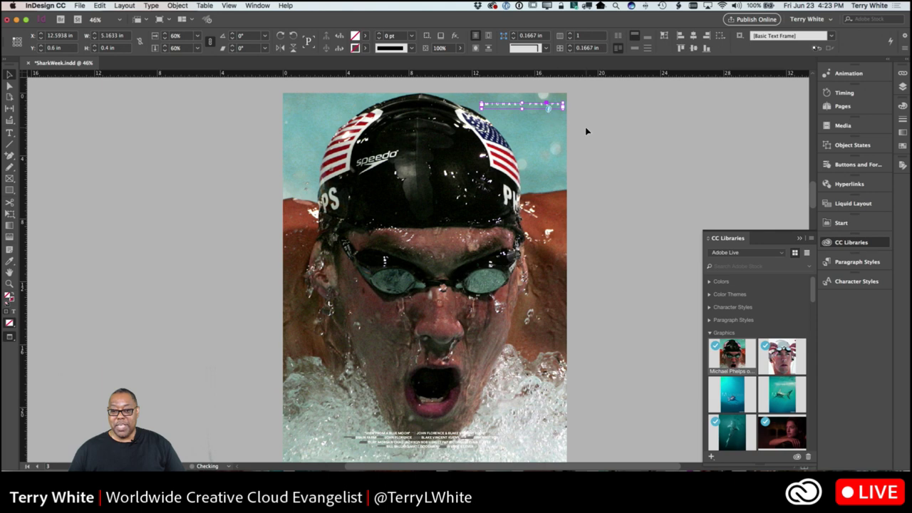
left_click(640, 245)
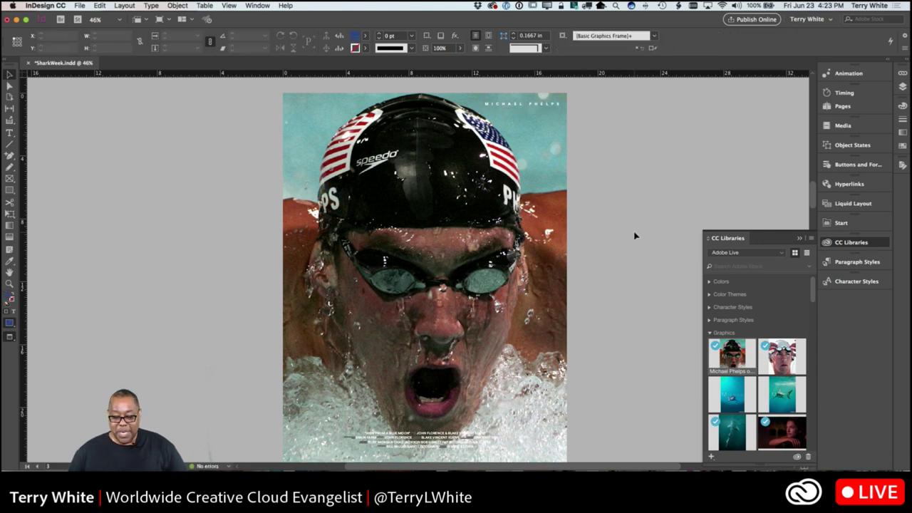
Review the poster pages from the black-cap close-up back to the SHARK WEEK cover.
scroll(633, 237, "down", 6)
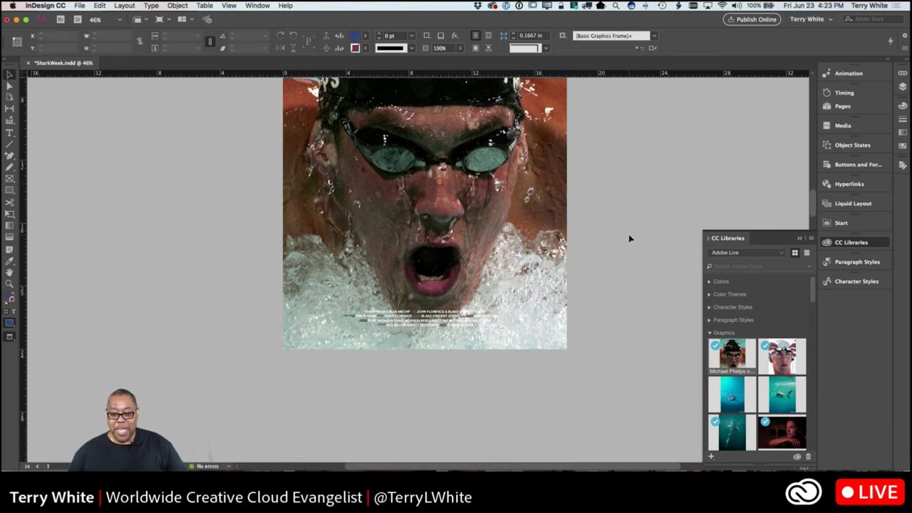
scroll(629, 239, "up", 15)
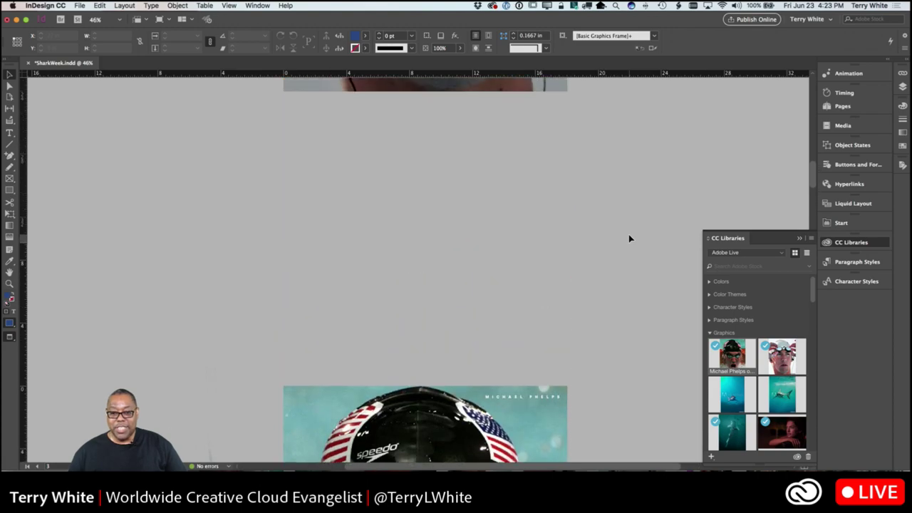
scroll(629, 238, "down", 8)
scroll(629, 239, "down", 11)
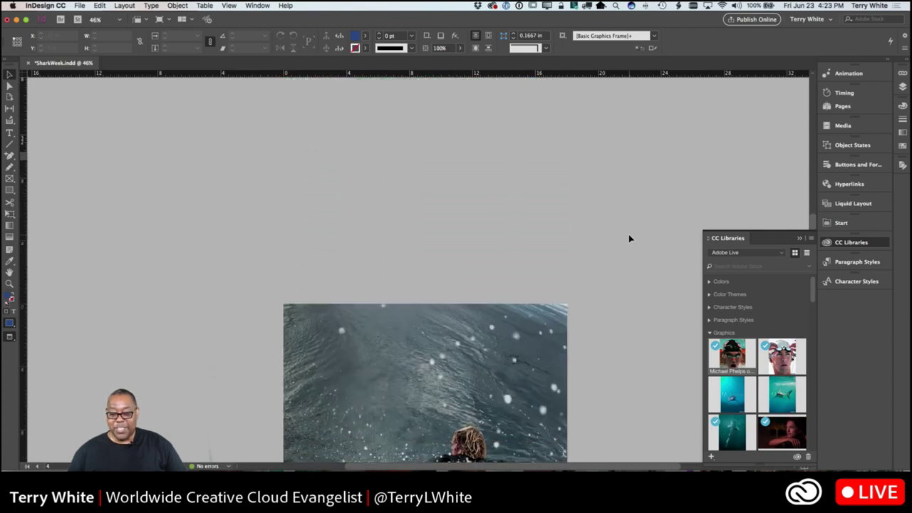
scroll(629, 239, "up", 20)
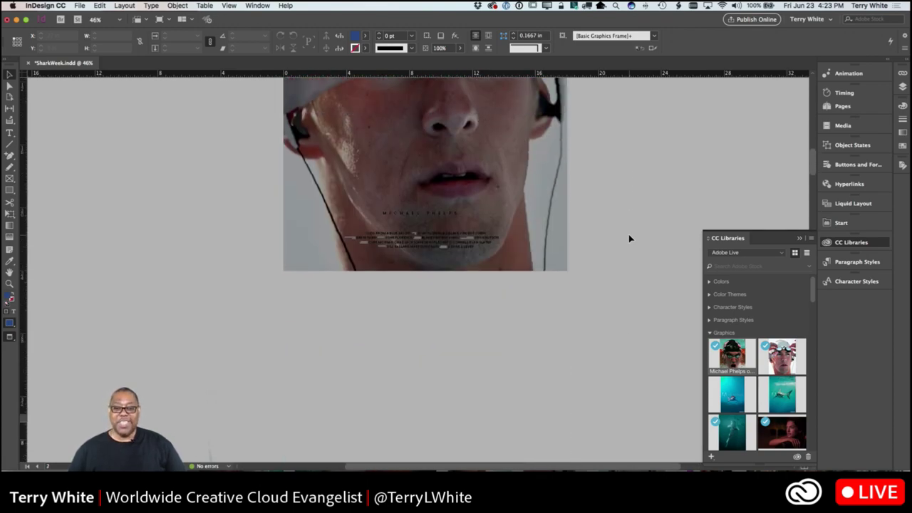
scroll(629, 239, "up", 8)
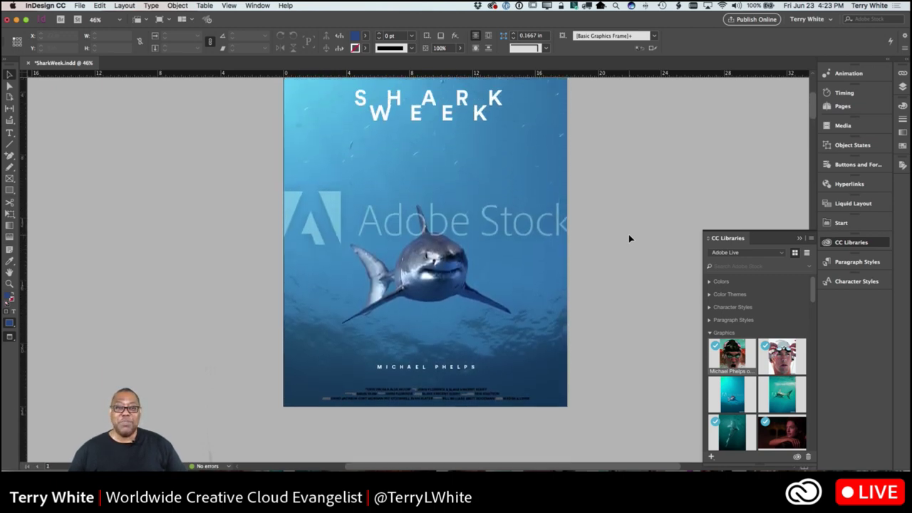
scroll(630, 238, "up", 2)
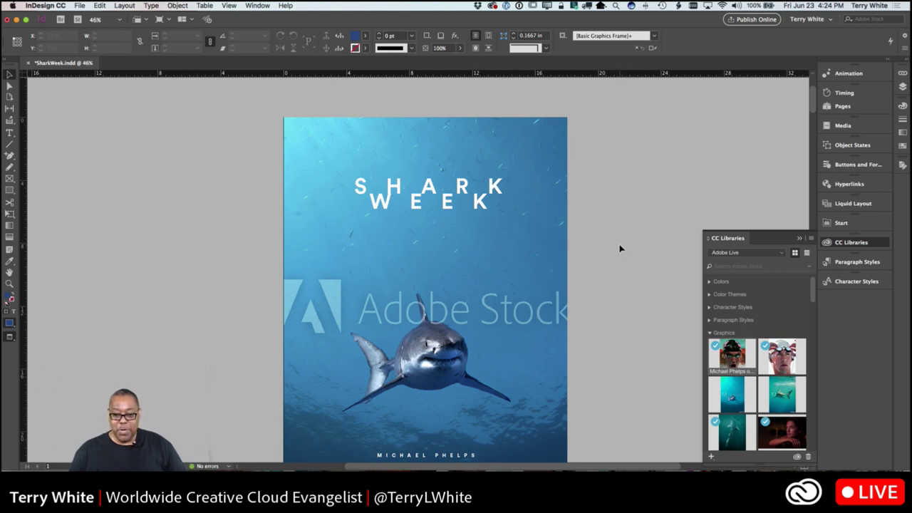
Draw an empty rectangular graphics frame about 5.6 by 5.5 in on the lower-left cheek of the goggles portrait on page 2.
scroll(620, 249, "down", 5)
scroll(619, 250, "down", 10)
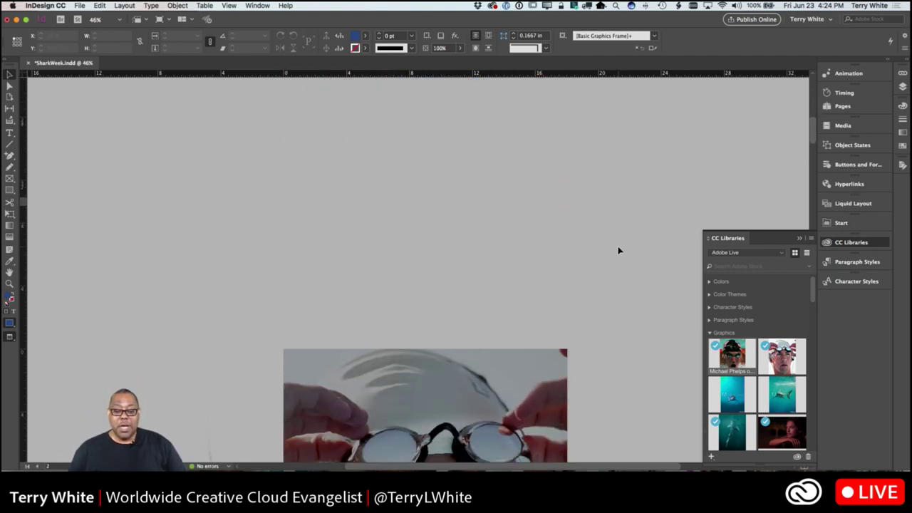
scroll(618, 250, "up", 2)
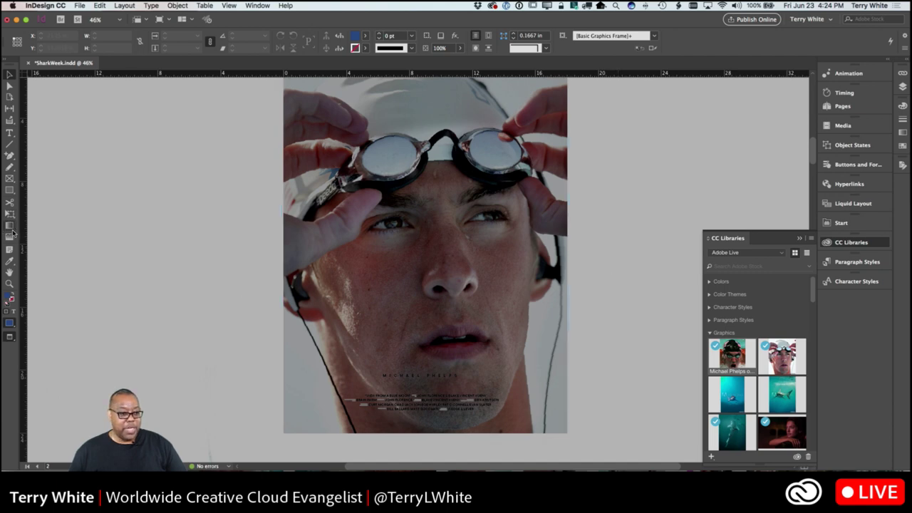
left_click(10, 178)
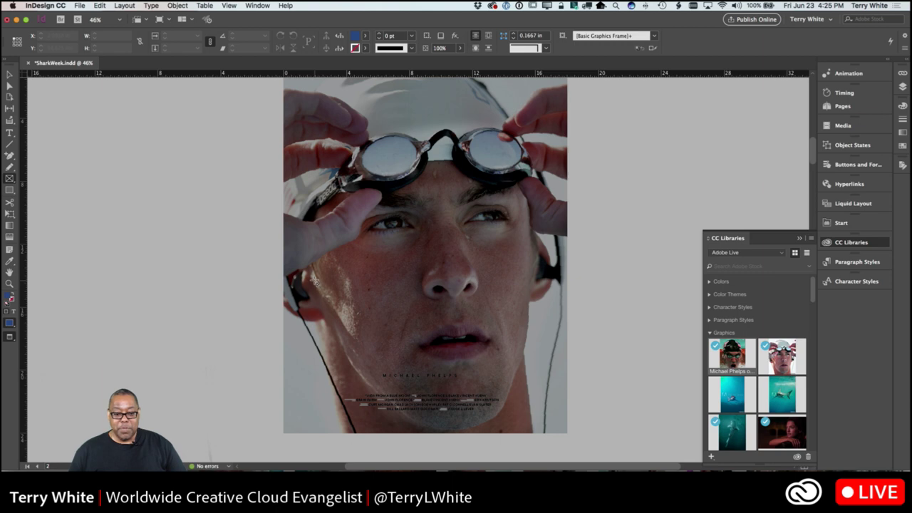
left_click_drag(314, 280, 402, 367)
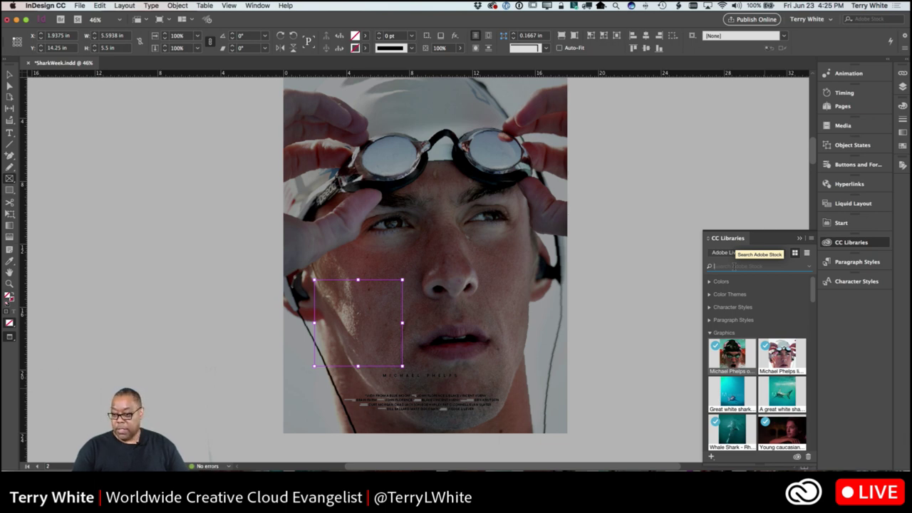
Search Adobe Stock for "michael phelps" and place the editorial photo of the black-capped butterfly swimmer in the new frame.
type("michael")
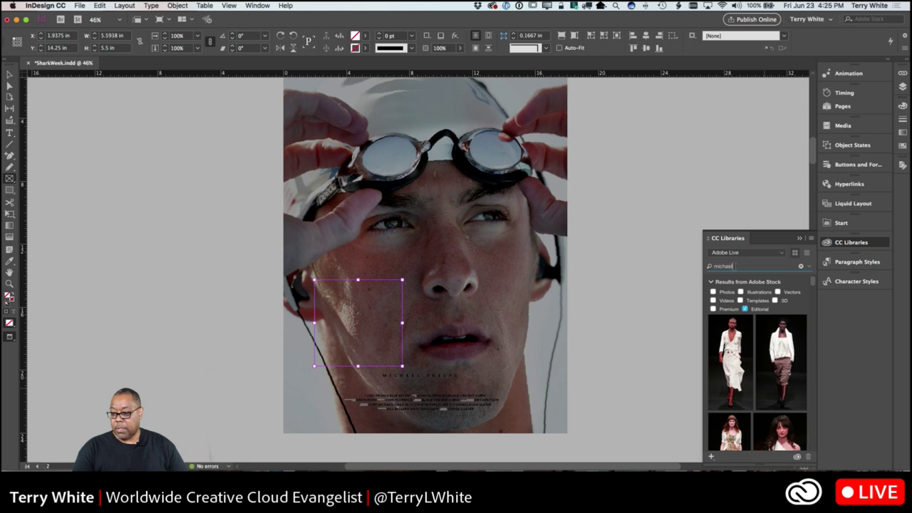
type(" phelps")
mouse_move(777, 359)
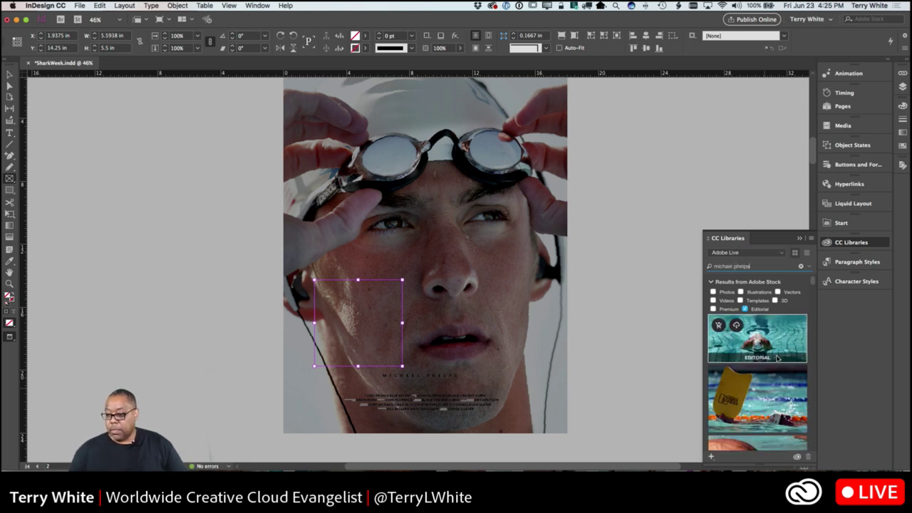
scroll(761, 324, "down", 5)
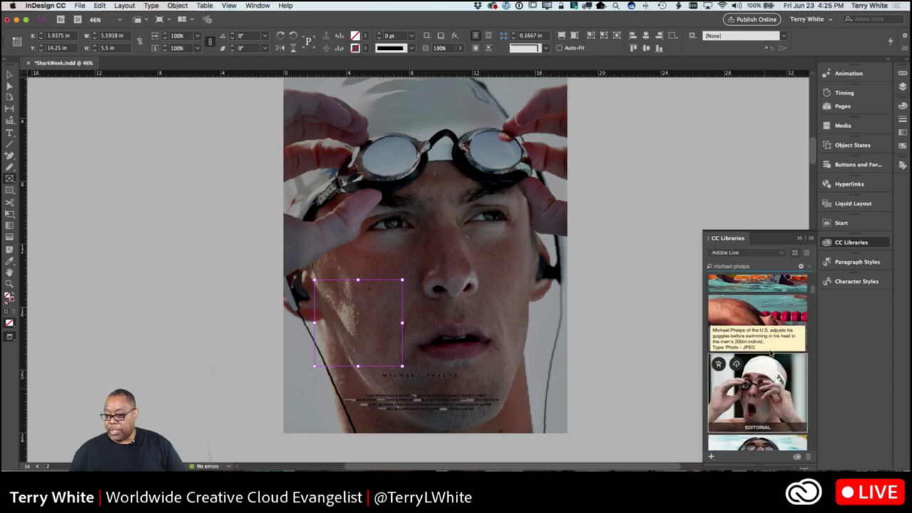
scroll(770, 352, "down", 8)
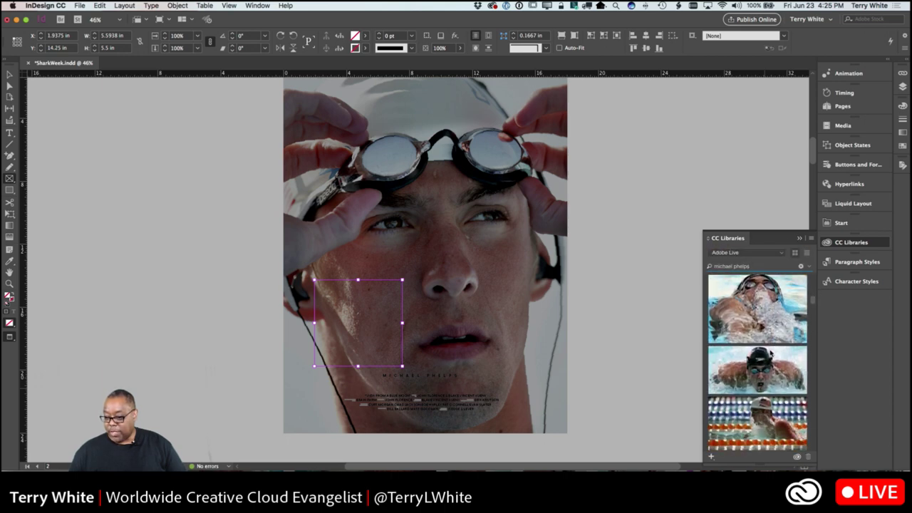
scroll(753, 363, "up", 2)
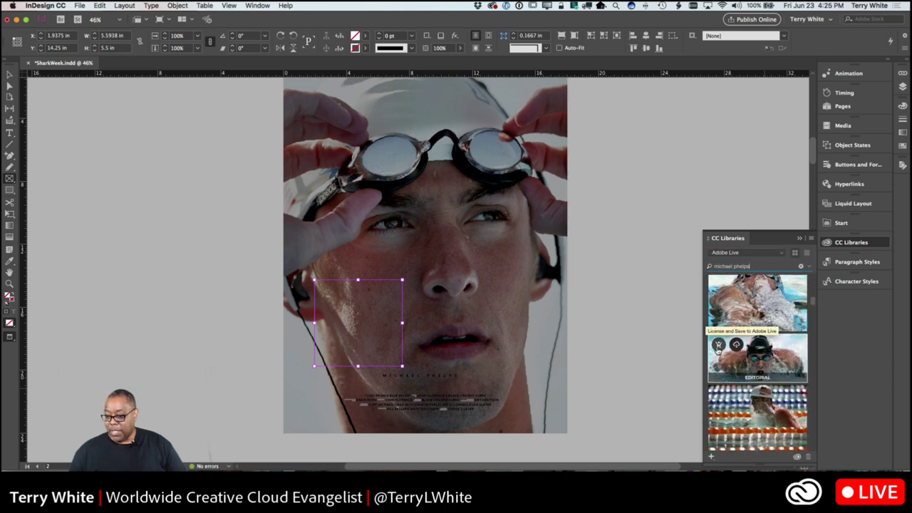
scroll(754, 363, "down", 2)
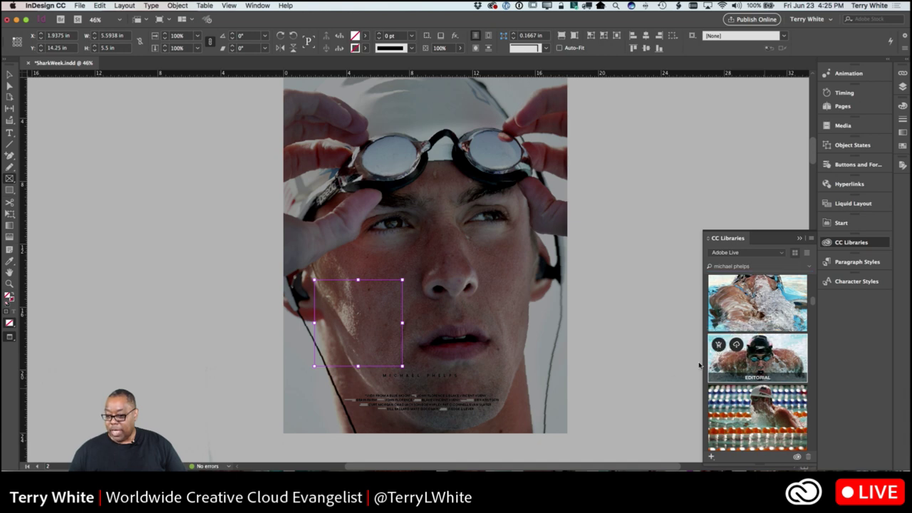
left_click_drag(750, 357, 351, 322)
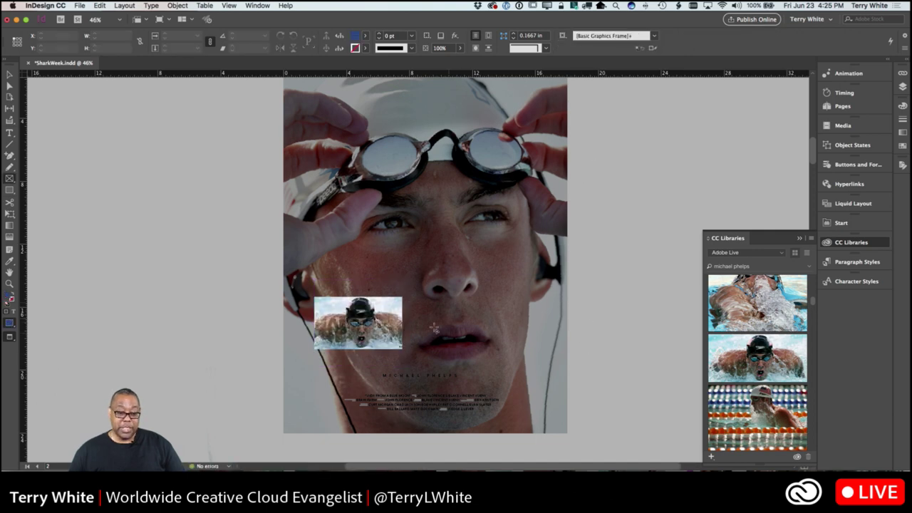
Fit the frame to the butterfly photo and move it to about X 0.91 in, Y 16.17 in, above the credits.
key("v")
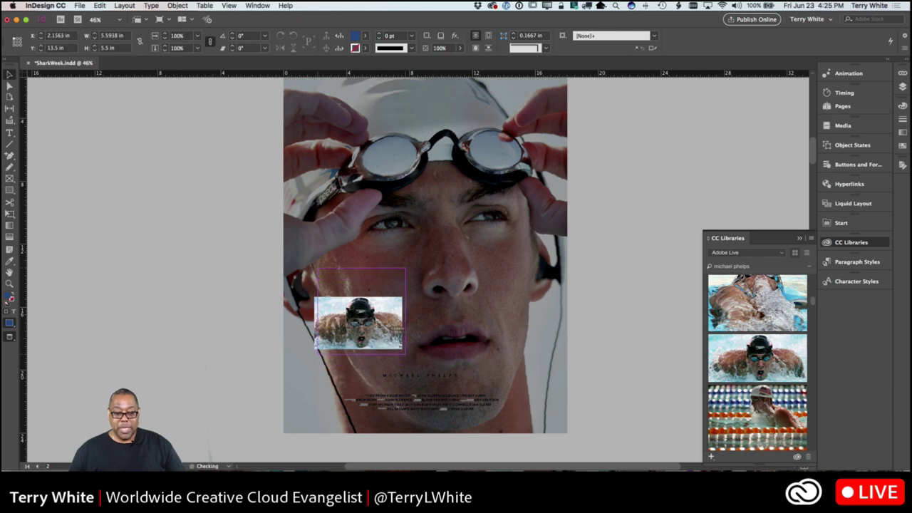
left_click_drag(383, 343, 387, 331)
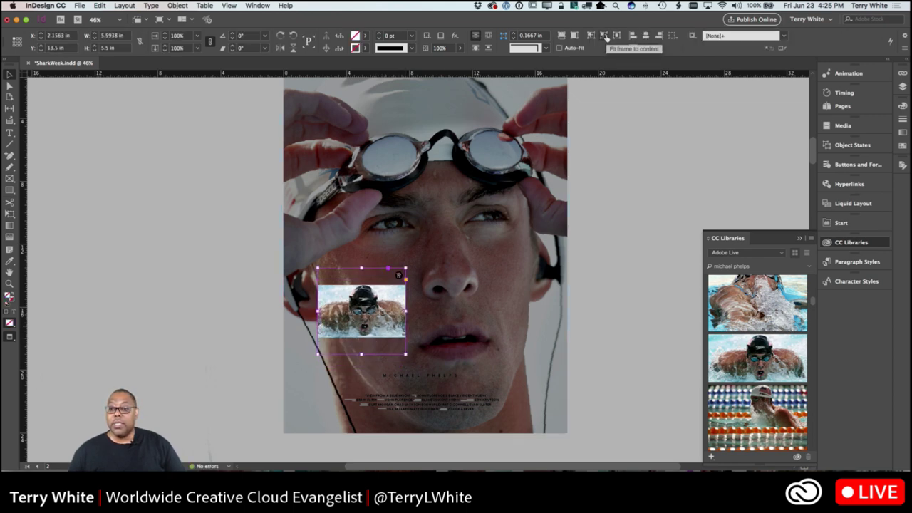
left_click(604, 36)
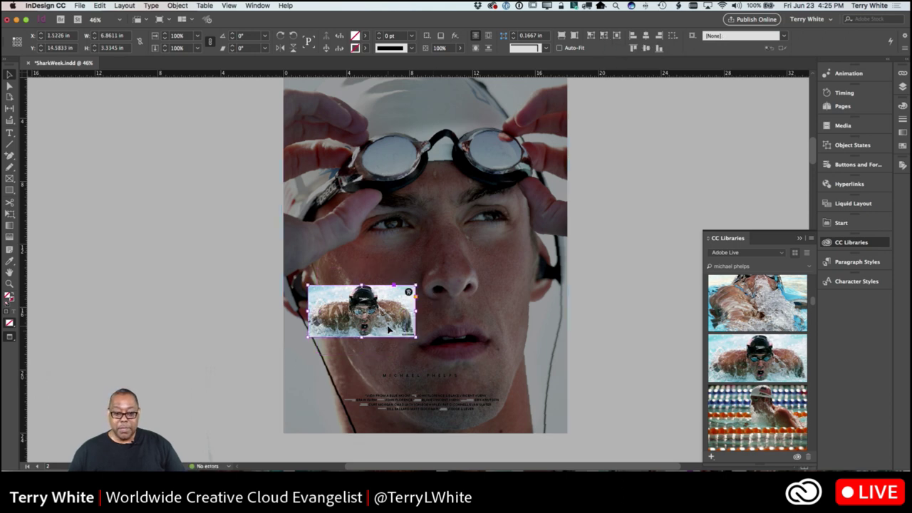
left_click_drag(403, 334, 397, 356)
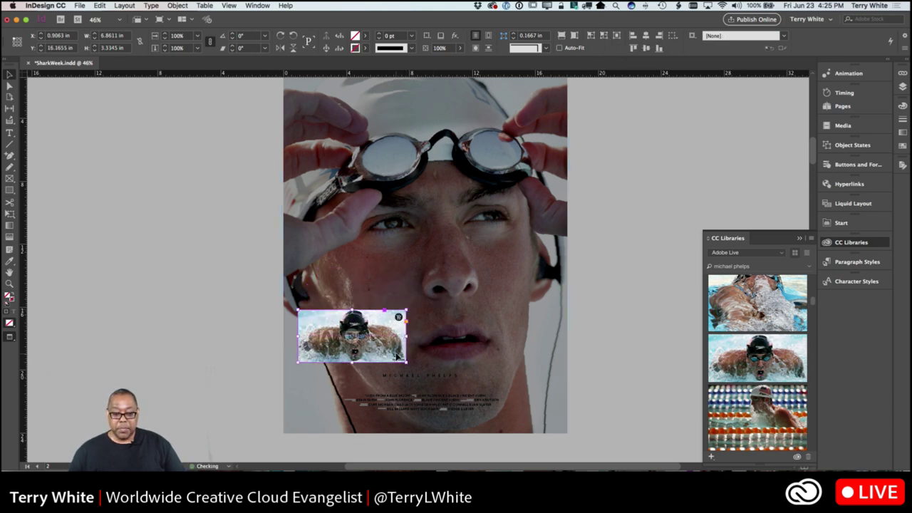
left_click(584, 325)
Draw an empty graphics frame about 5.78 by 4 in at X 0.91 in, Y 16.5 in on the black-cap poster page.
scroll(588, 321, "down", 10)
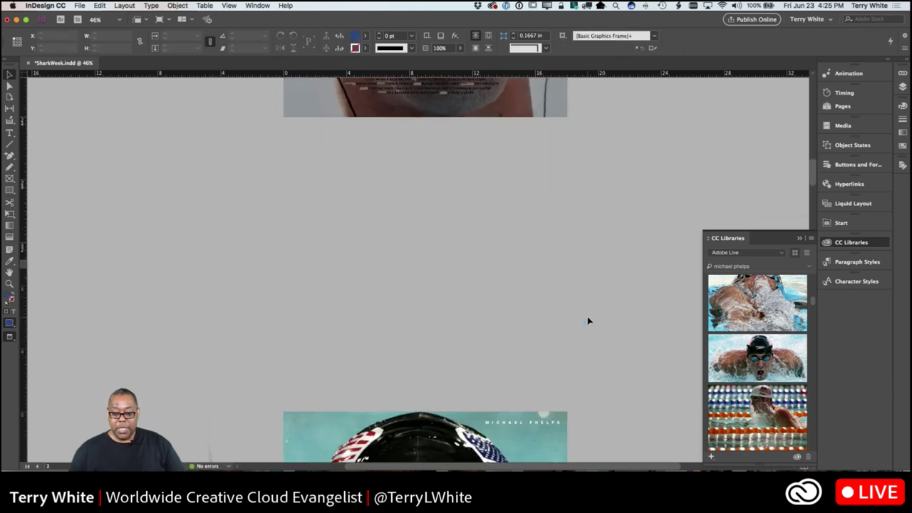
scroll(588, 320, "down", 2)
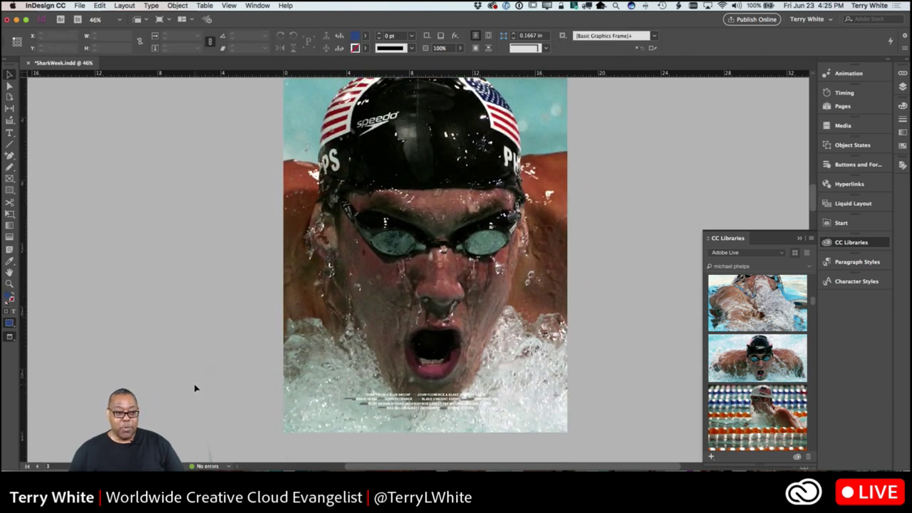
left_click(9, 178)
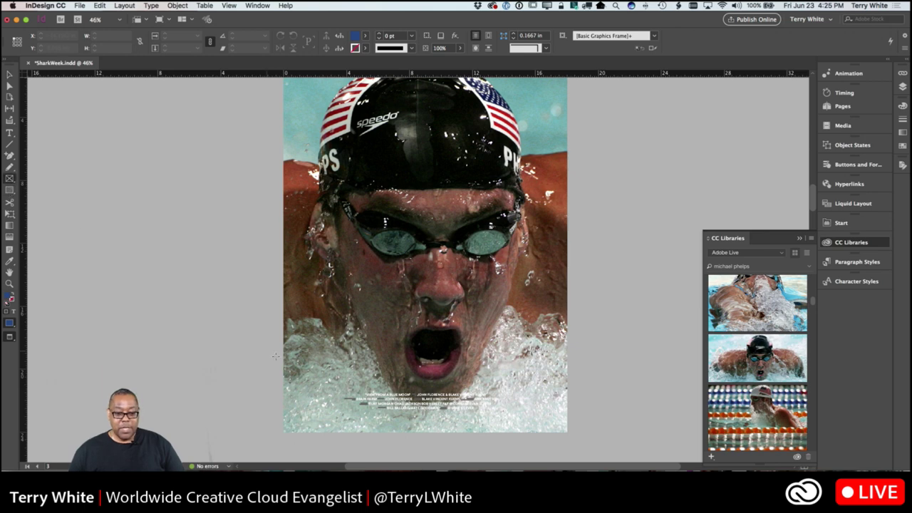
left_click_drag(298, 314, 389, 376)
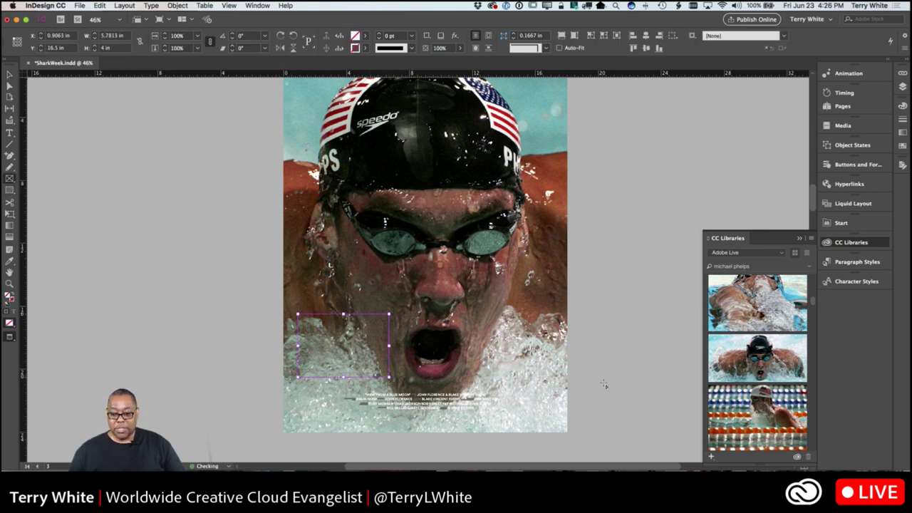
Search Adobe Stock editorial images for "shark" and browse the photos for one that suits the empty frame.
left_click(754, 266)
left_click_drag(753, 266, 703, 268)
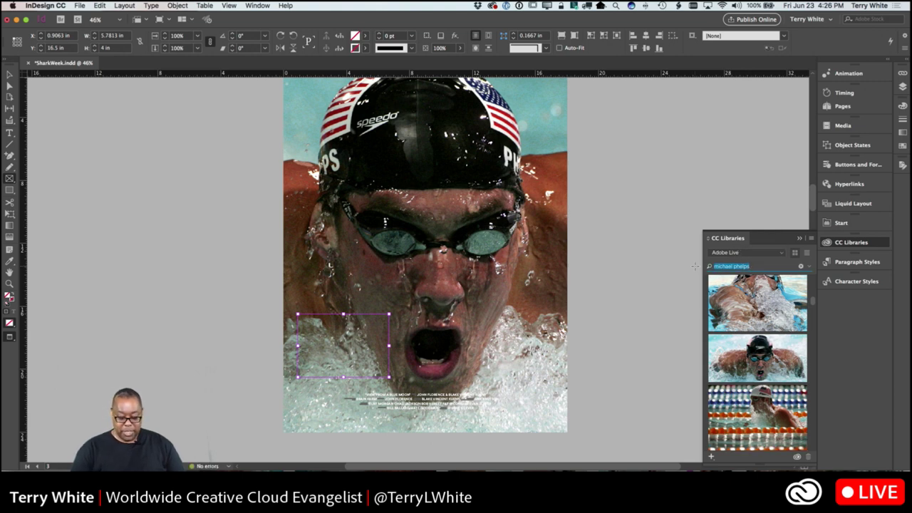
type("sha")
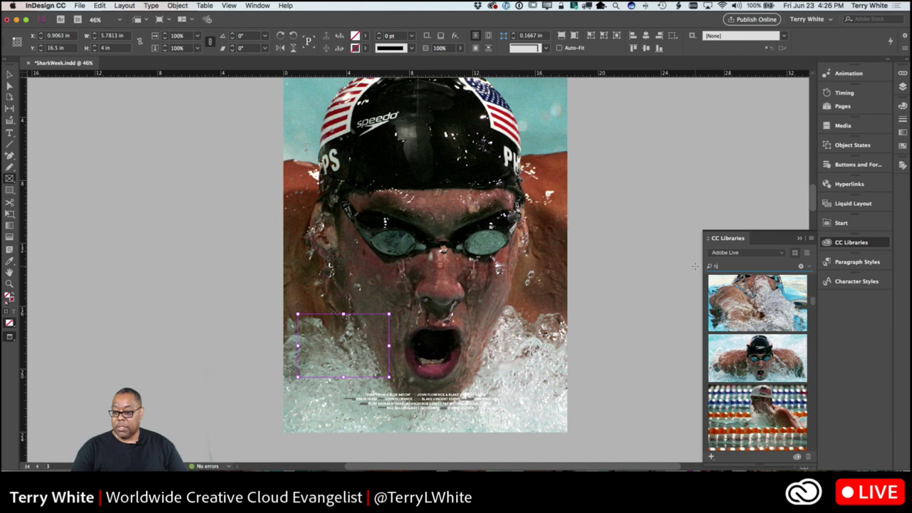
key("BackSpace")
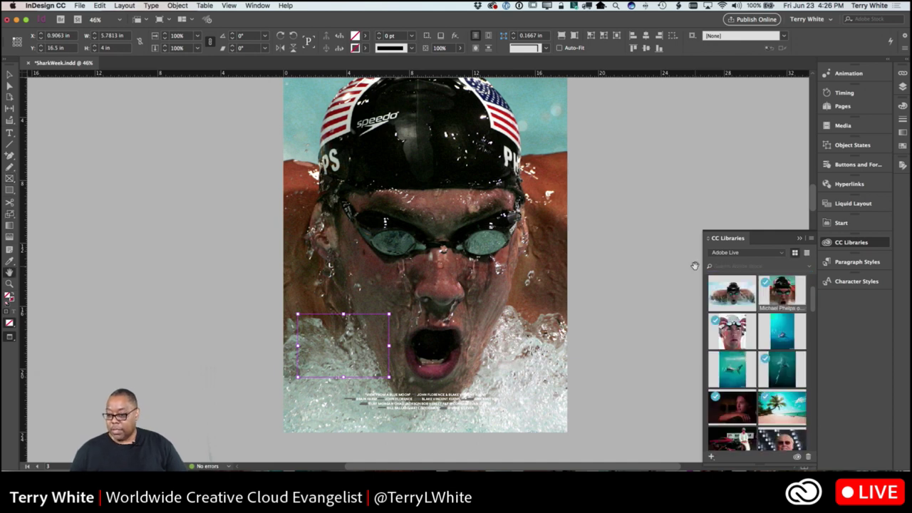
type("s")
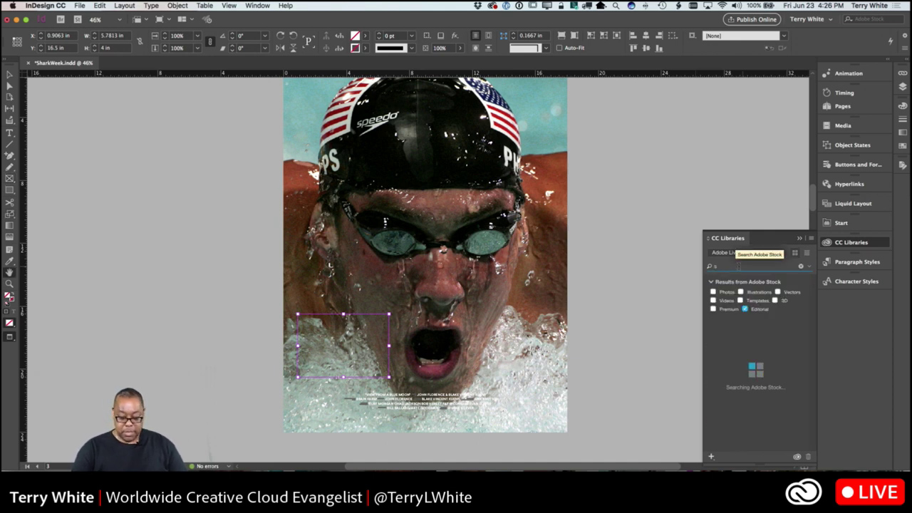
type("hark")
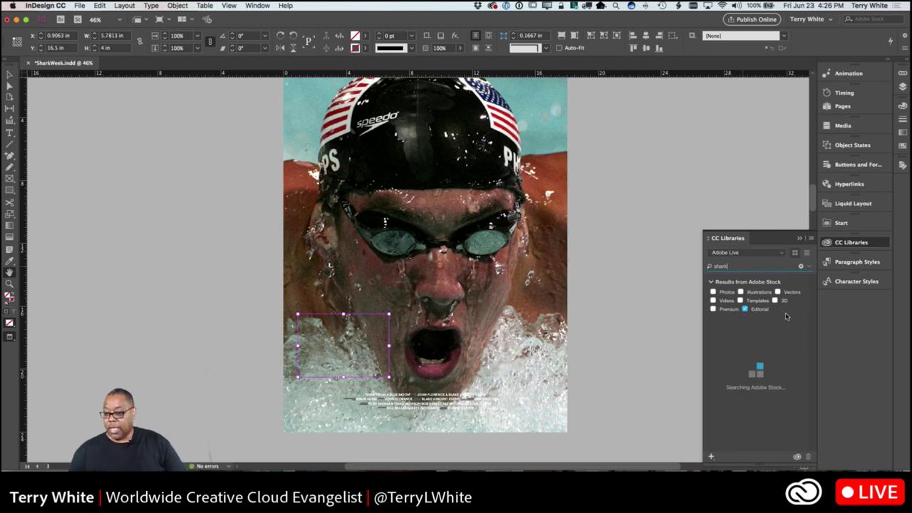
scroll(787, 328, "down", 3)
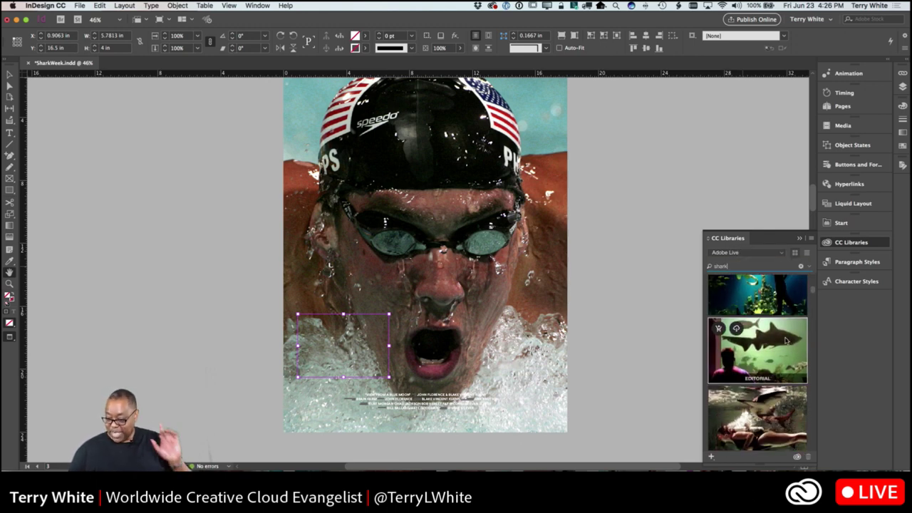
scroll(787, 341, "down", 2)
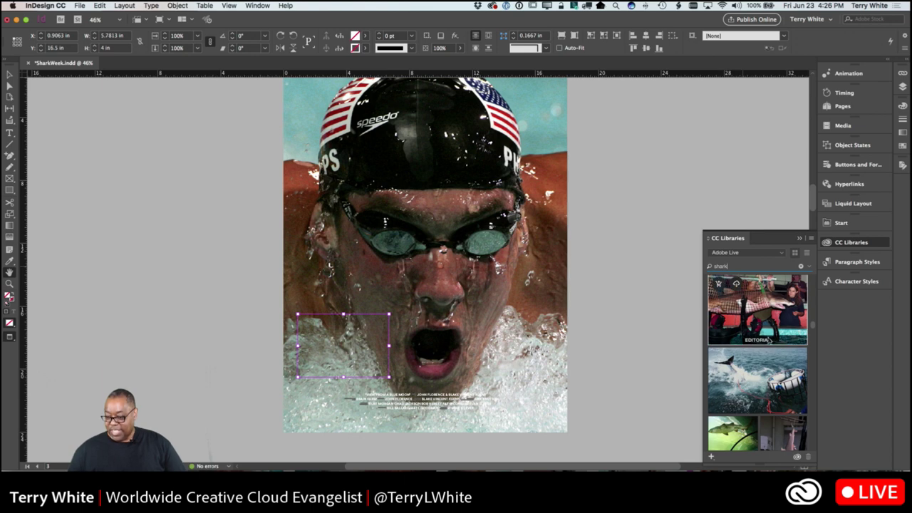
mouse_move(753, 331)
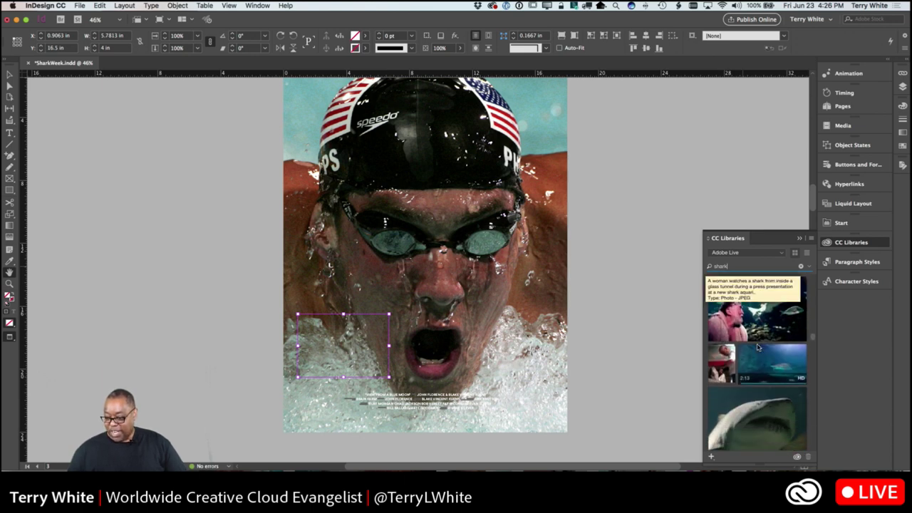
scroll(759, 347, "down", 2)
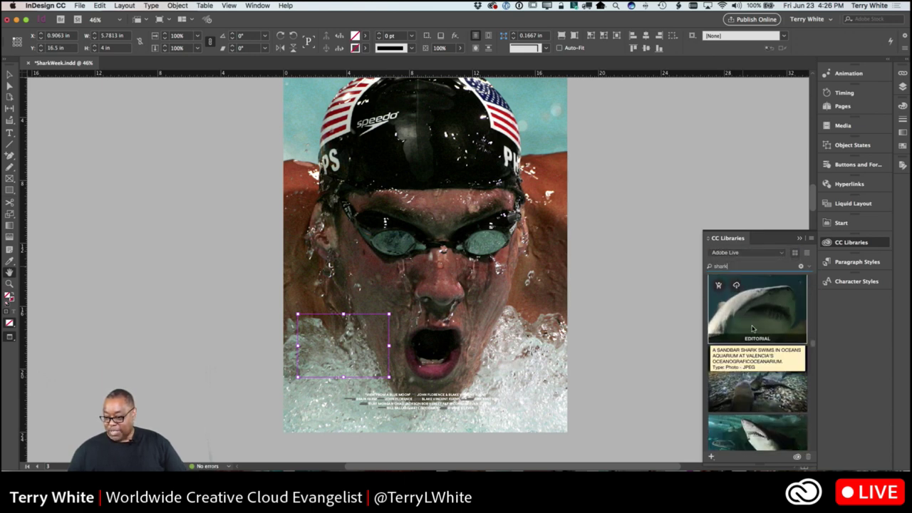
scroll(761, 372, "down", 3)
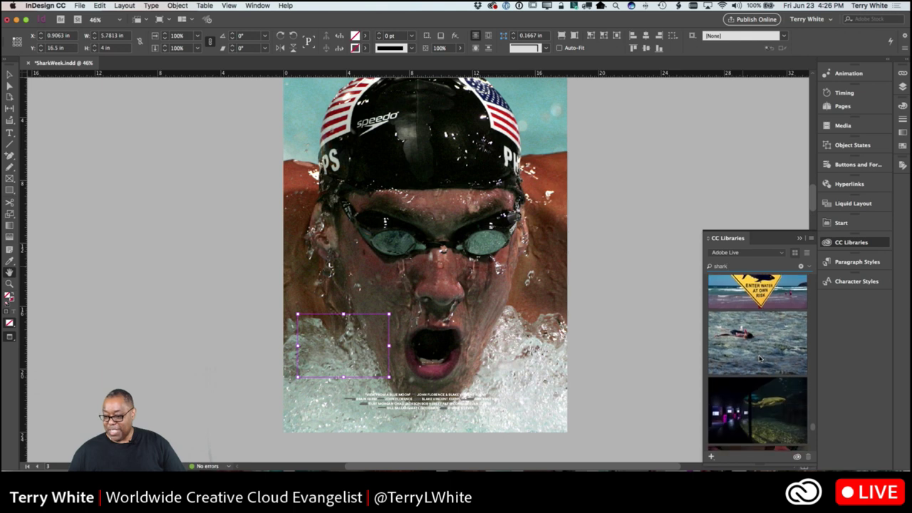
Search Adobe Stock editorial images for "shark race" and look through the photos.
left_click(733, 266)
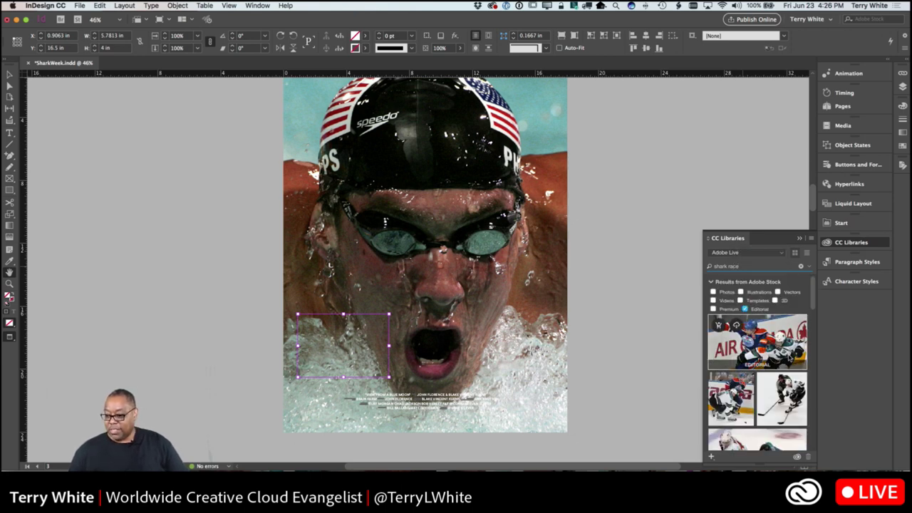
scroll(789, 357, "down", 3)
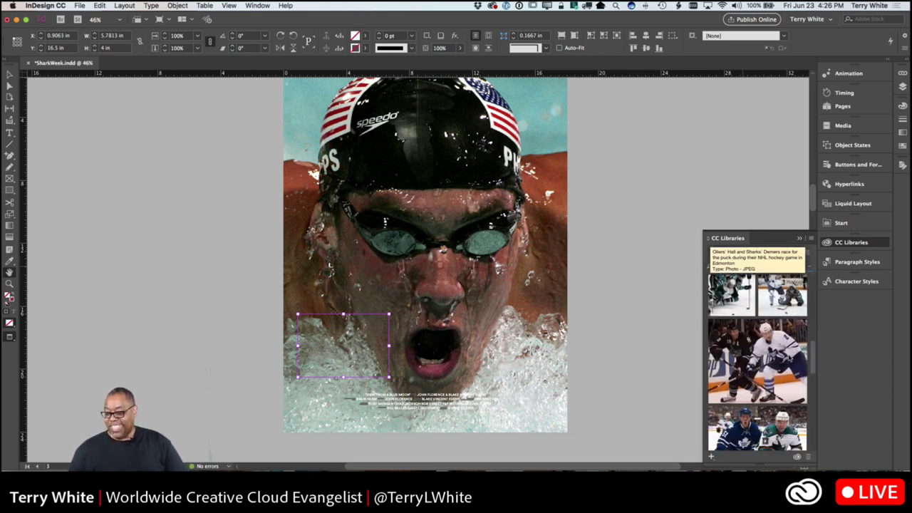
type("race")
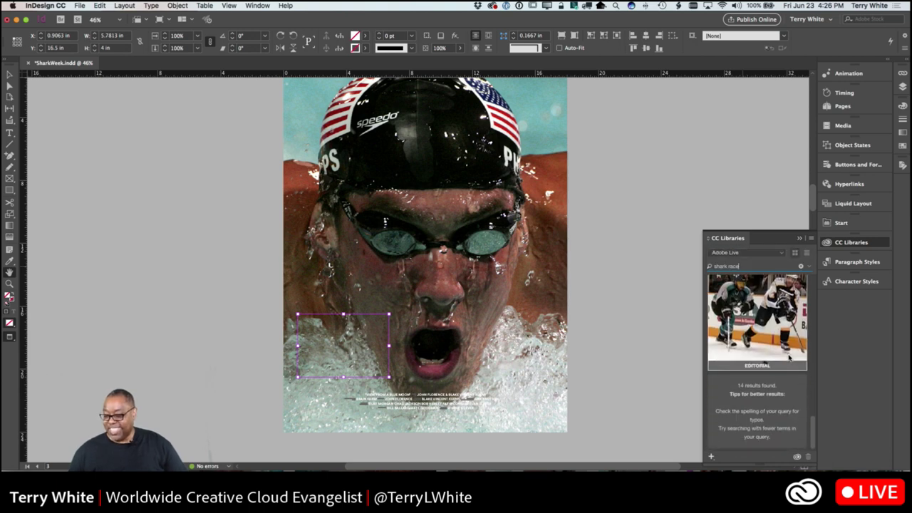
Search for "shark" again and place the editorial sandbar shark close-up in the empty frame on the black-cap poster page.
scroll(775, 280, "up", 1)
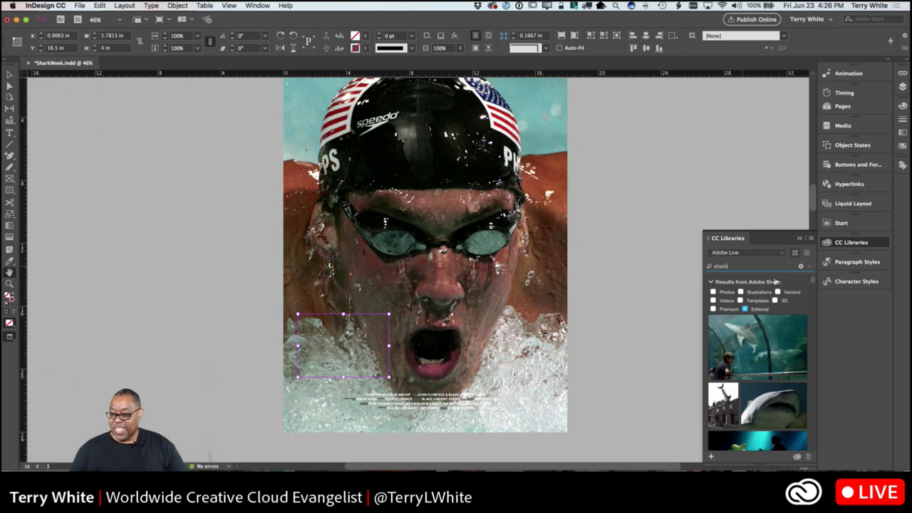
scroll(767, 349, "down", 10)
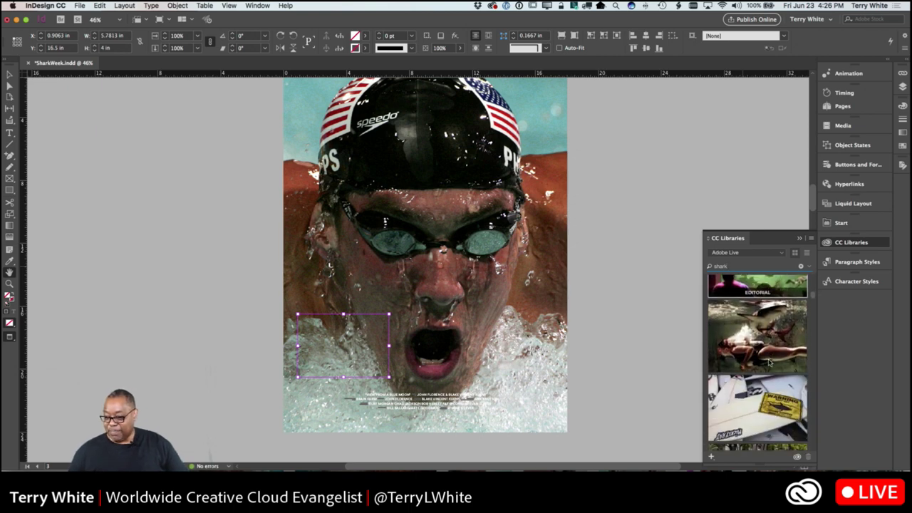
scroll(769, 362, "down", 10)
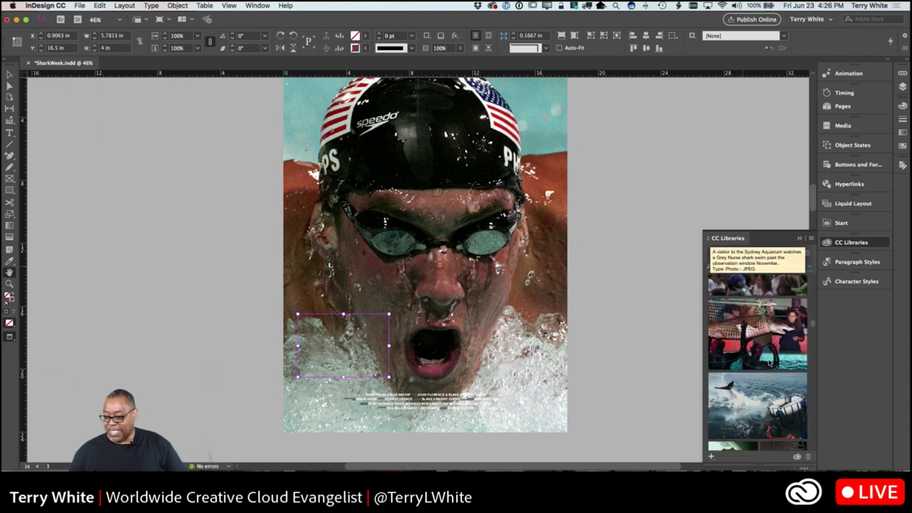
scroll(769, 363, "down", 10)
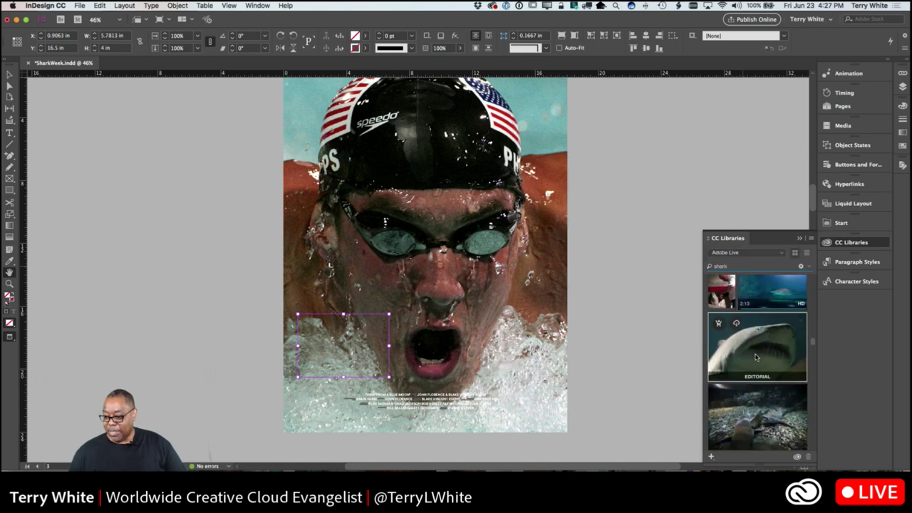
left_click_drag(756, 358, 594, 378)
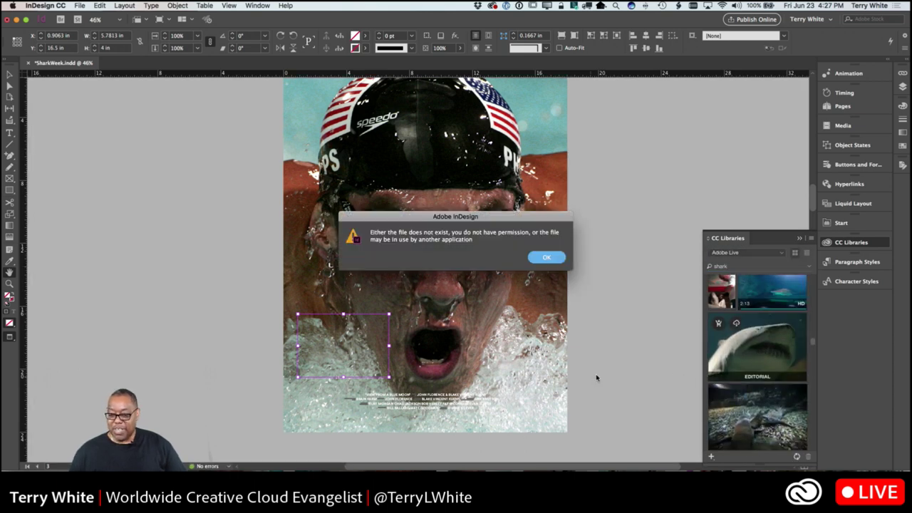
left_click(548, 258)
left_click_drag(756, 349, 316, 346)
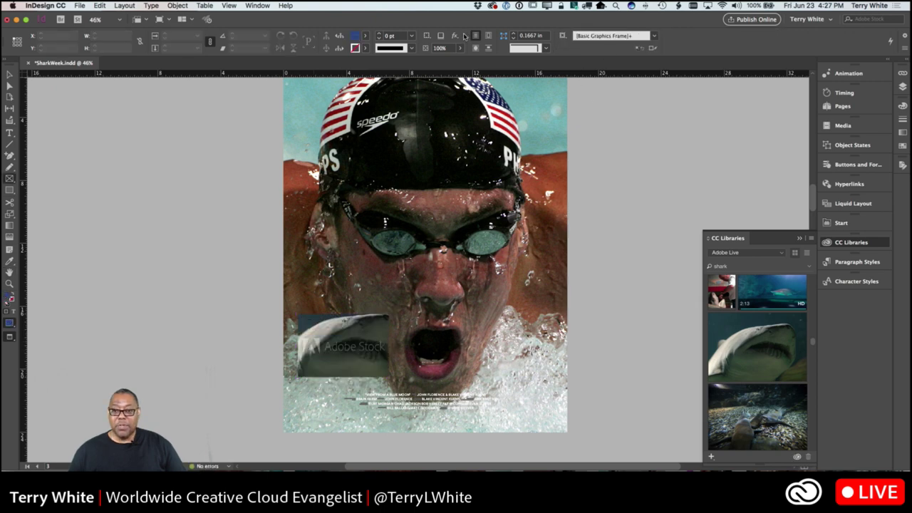
Fill the frame proportionally with the sandbar shark photo.
key("v")
left_click(321, 324)
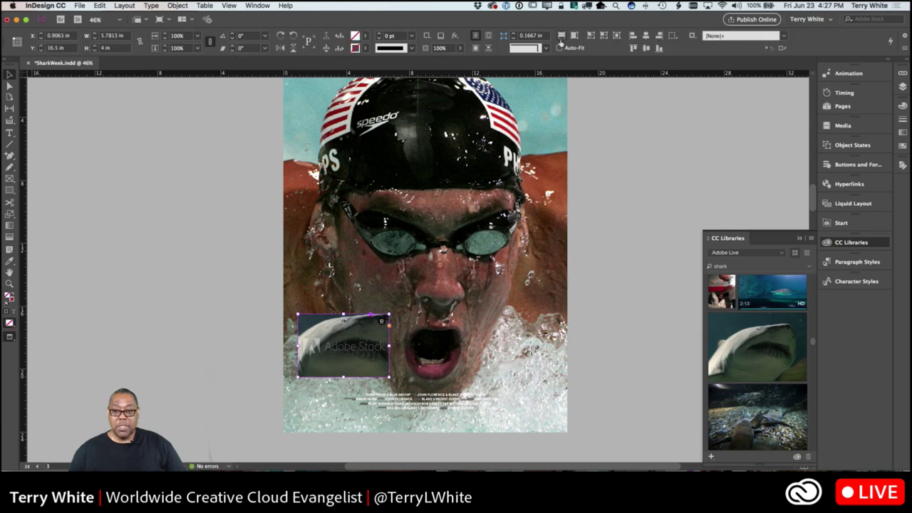
left_click(561, 37)
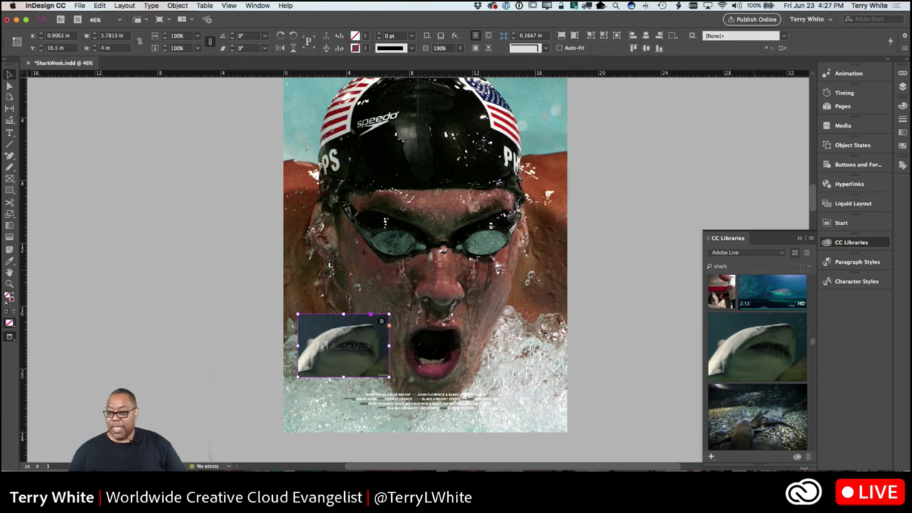
Clear the stock search and check the Small-size licensing offer for the sandbar shark library image, then cancel the purchase.
left_click(795, 266)
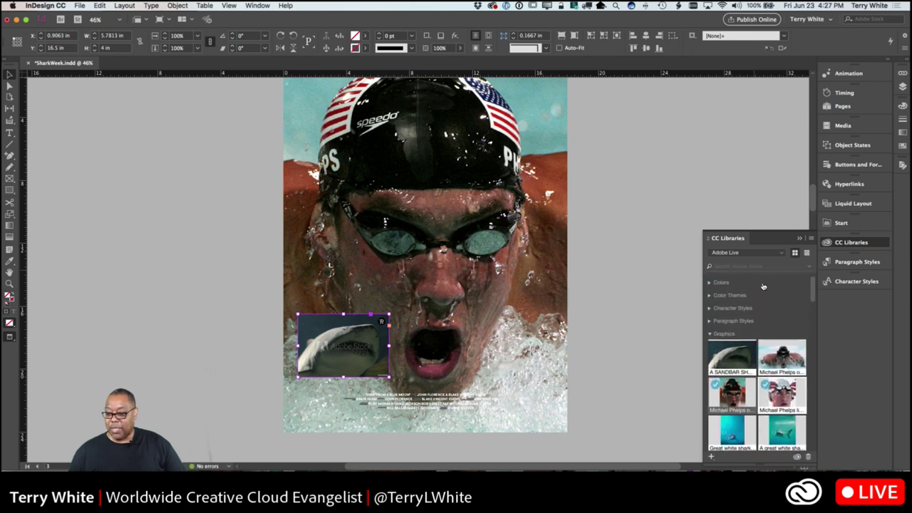
mouse_move(730, 358)
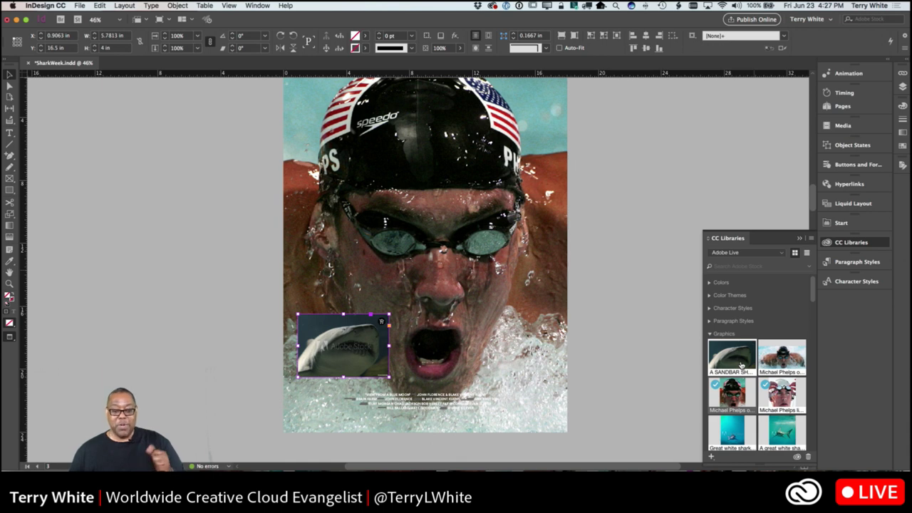
right_click(738, 357)
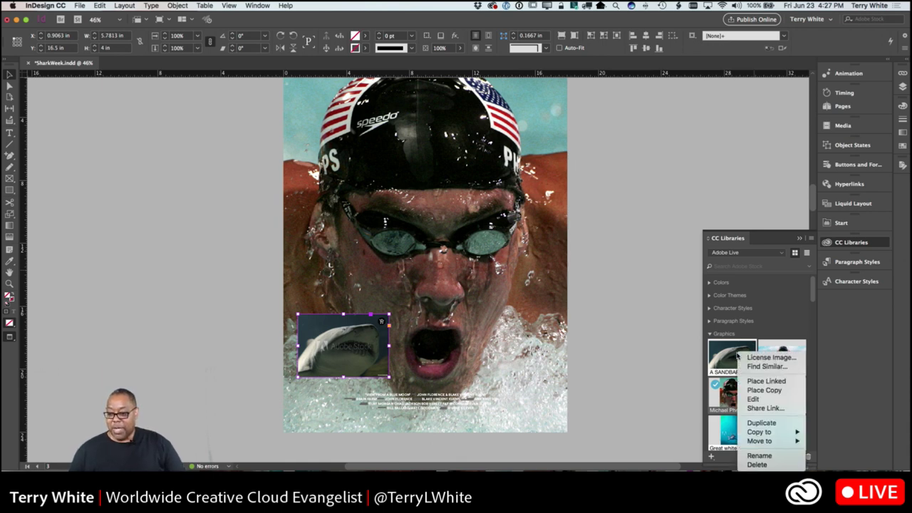
left_click(754, 359)
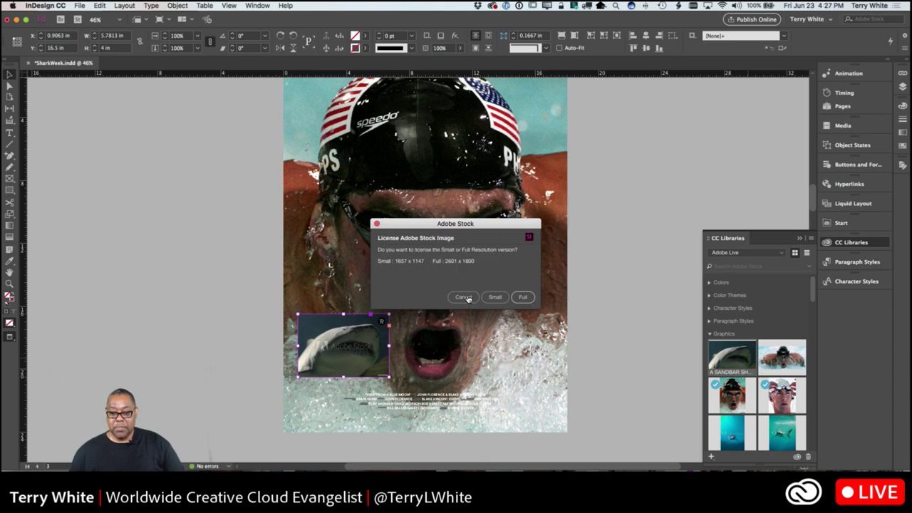
left_click(496, 299)
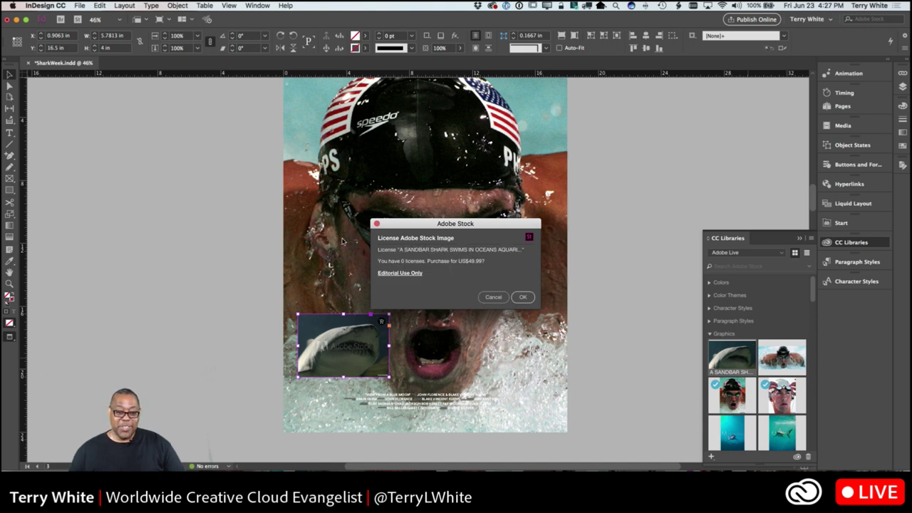
left_click(493, 297)
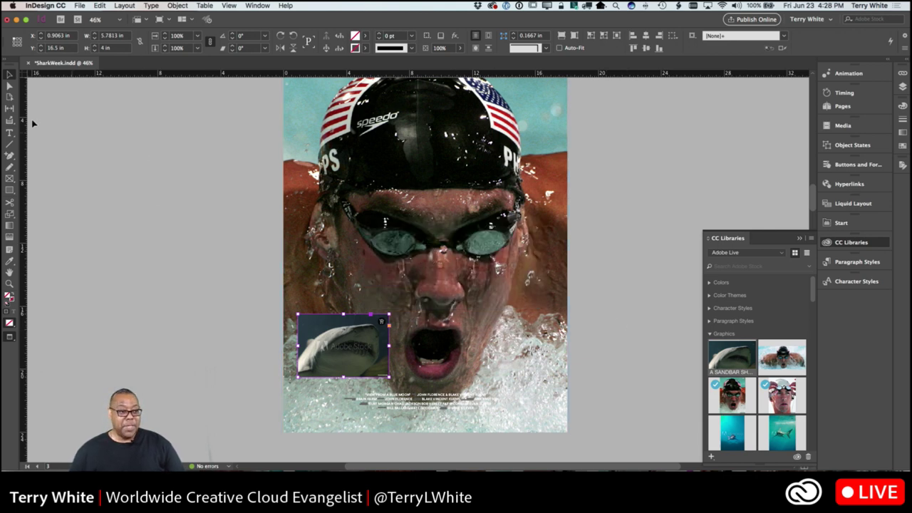
Move the sandbar shark photo to about X 0.78 in, Y 17.25 in, just above the credits, and deselect it.
left_click(9, 85)
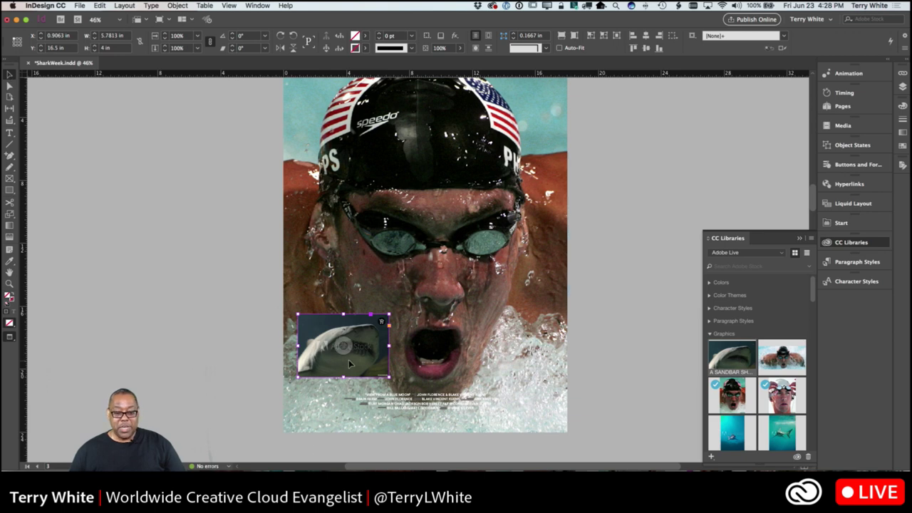
mouse_move(343, 347)
left_mouse_down()
mouse_move(345, 358)
mouse_move(343, 348)
left_mouse_up()
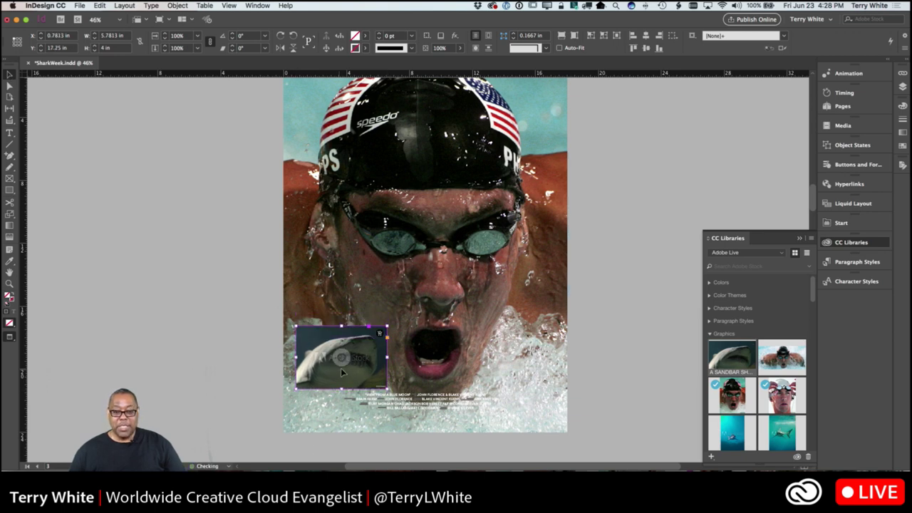
left_click(586, 338)
Review the black-cap and goggles poster pages and the Shark Week cover on page 1.
scroll(566, 346, "up", 10)
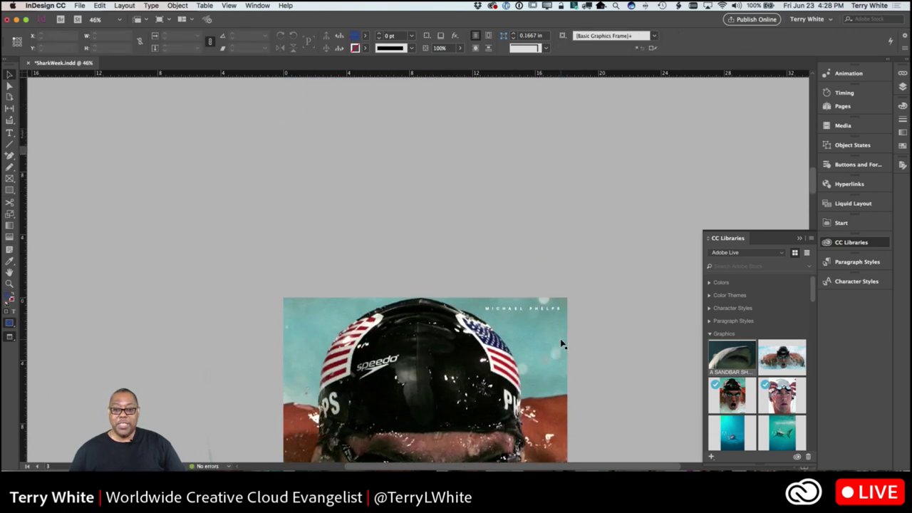
scroll(560, 344, "up", 10)
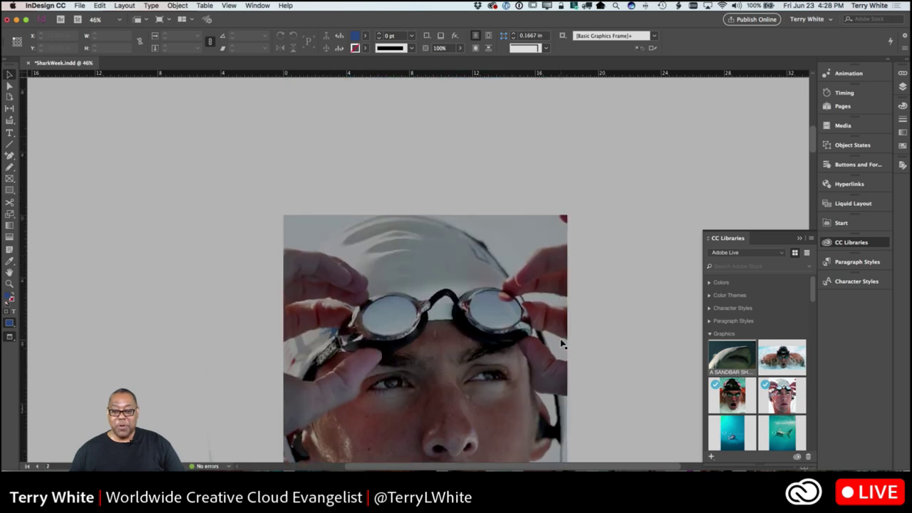
scroll(560, 344, "down", 10)
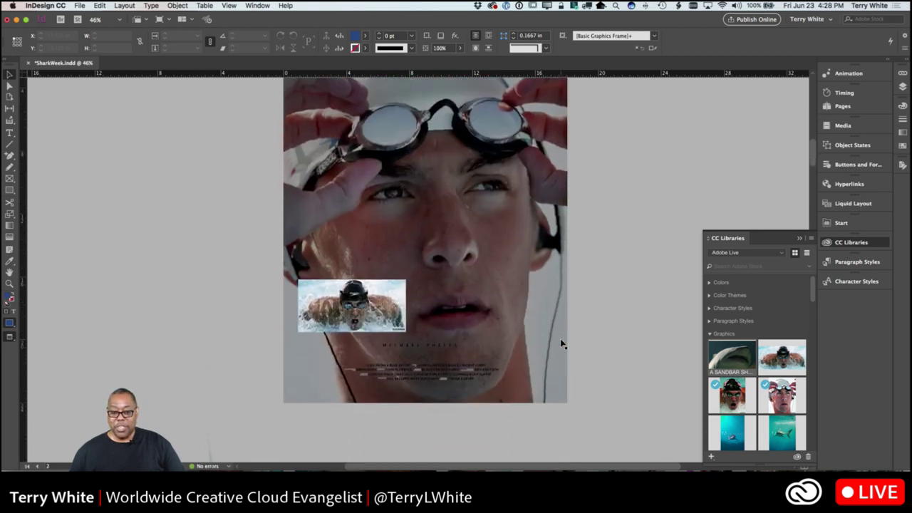
scroll(560, 344, "down", 10)
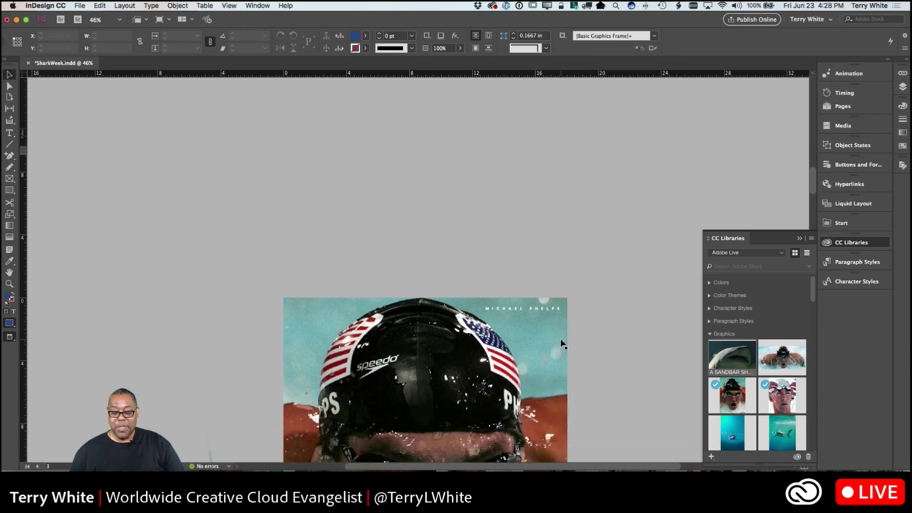
scroll(560, 344, "up", 8)
scroll(560, 345, "up", 5)
scroll(560, 344, "up", 15)
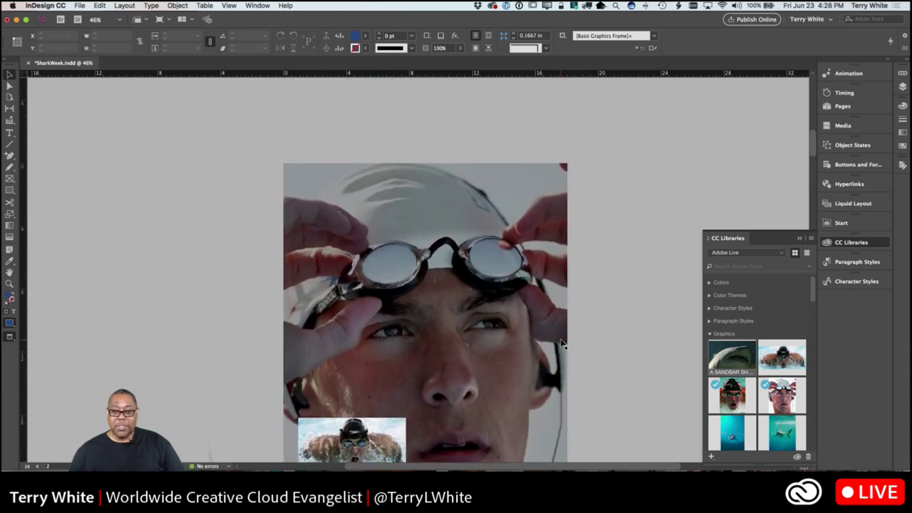
scroll(560, 342, "up", 5)
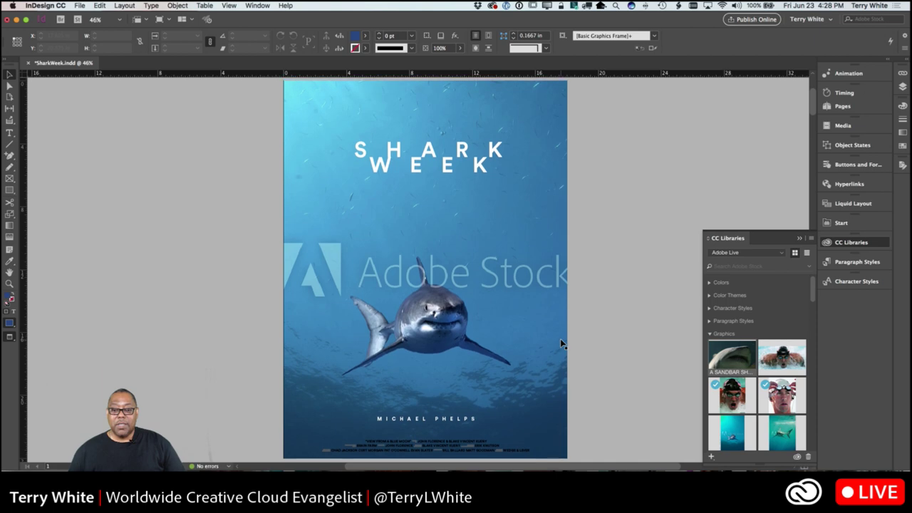
Review the poster pages from the Shark Week cover down to the black-cap swimmer page with the sandbar shark inset.
scroll(560, 339, "down", 1)
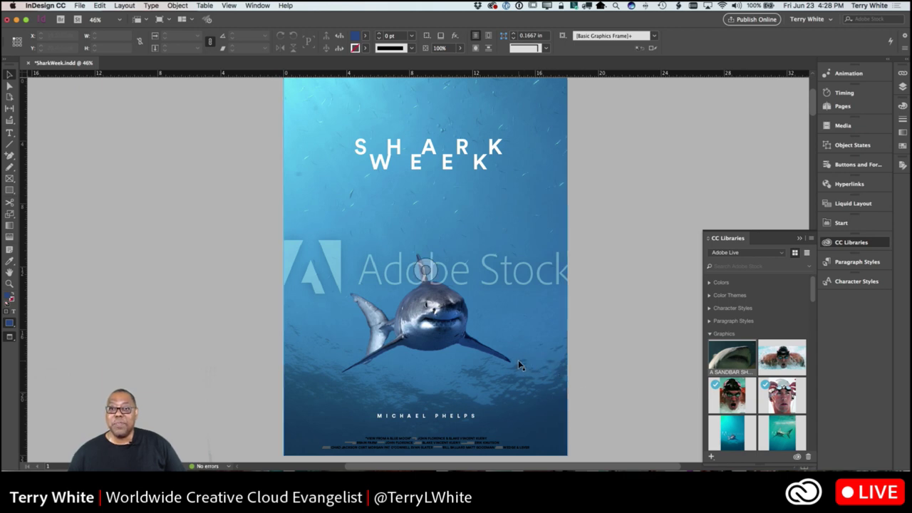
scroll(518, 372, "down", 10)
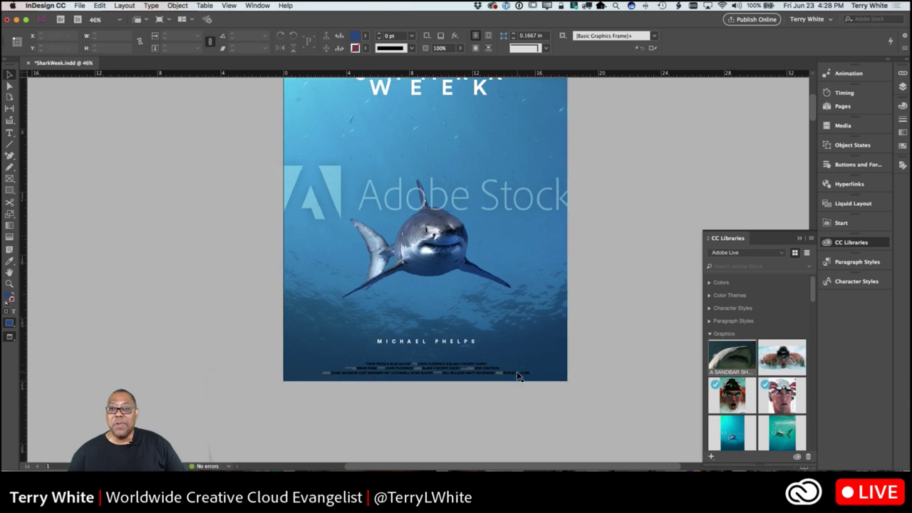
scroll(517, 373, "down", 10)
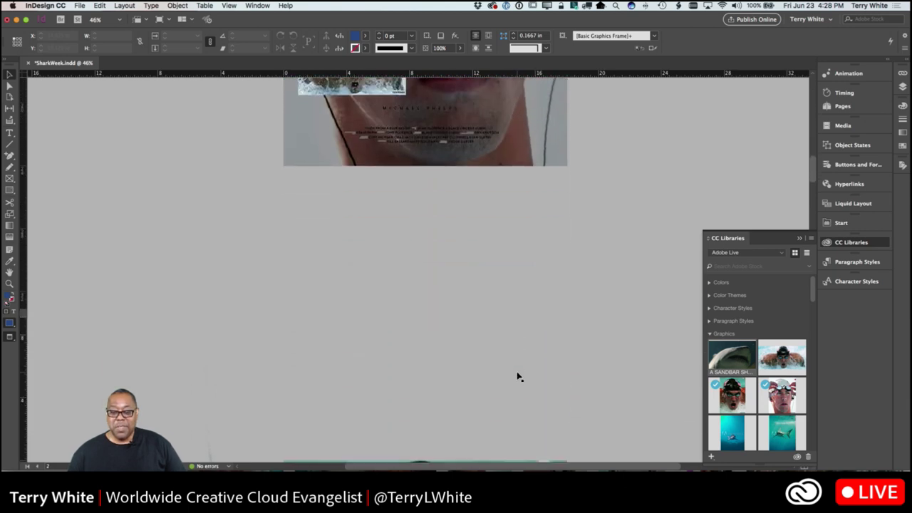
scroll(518, 378, "down", 1)
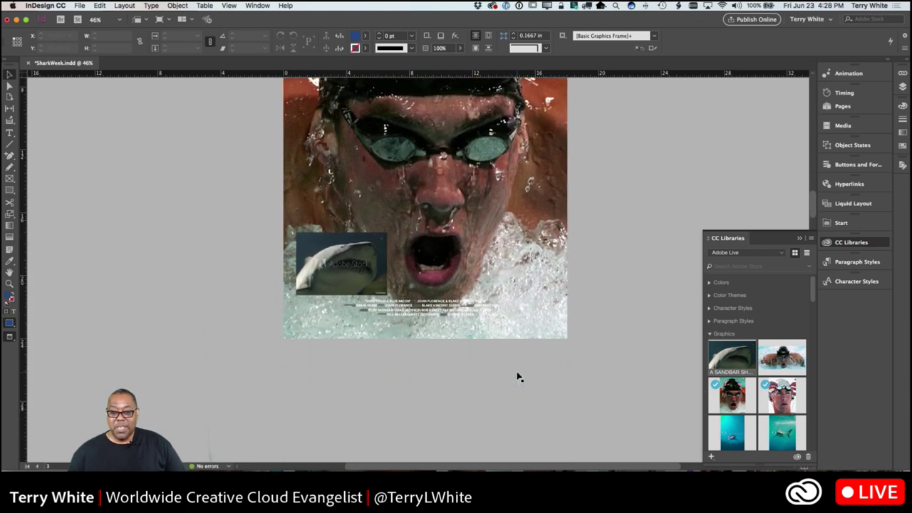
Switch to Adobe Stock in Chrome and browse the Premium Collection's editor's choice, concept collections and featured contributors.
key("super+Tab")
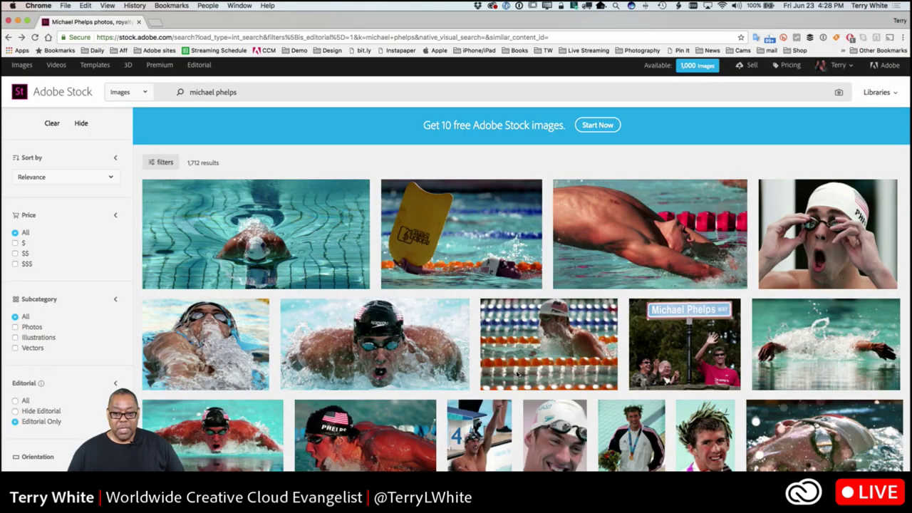
mouse_move(521, 381)
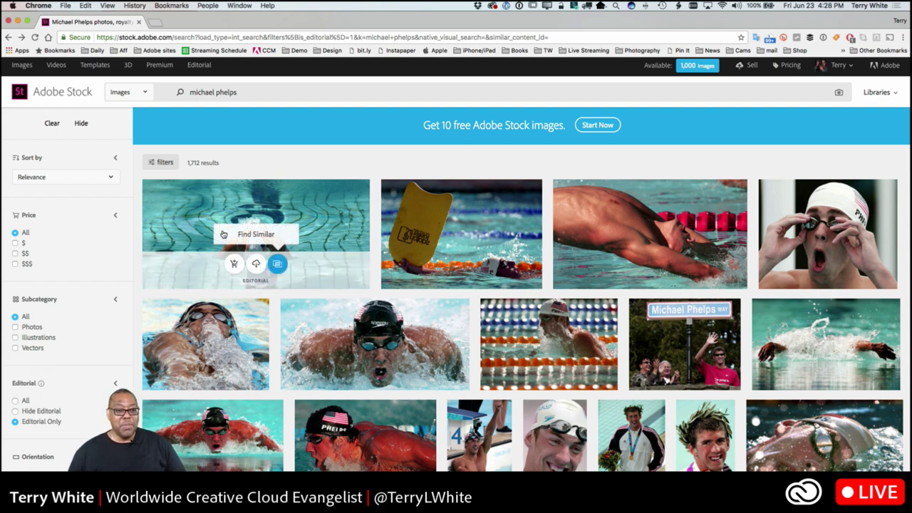
left_click(160, 67)
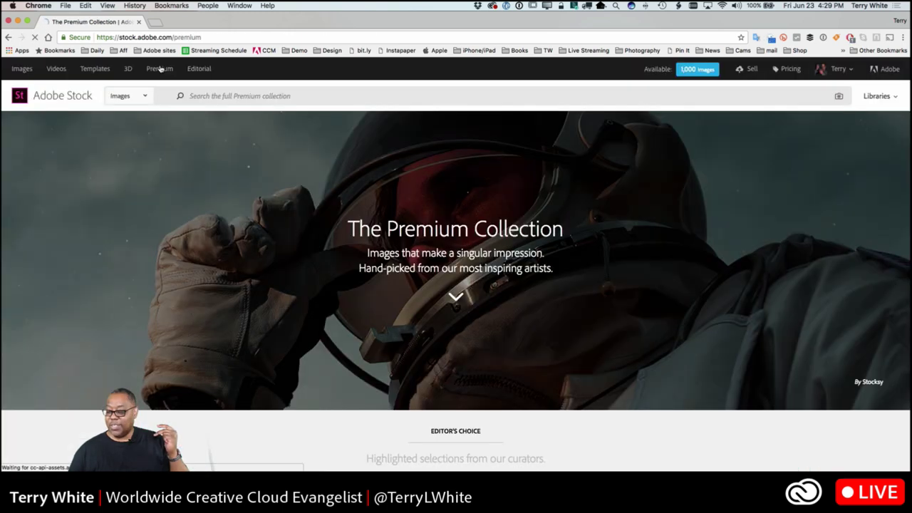
scroll(399, 322, "down", 5)
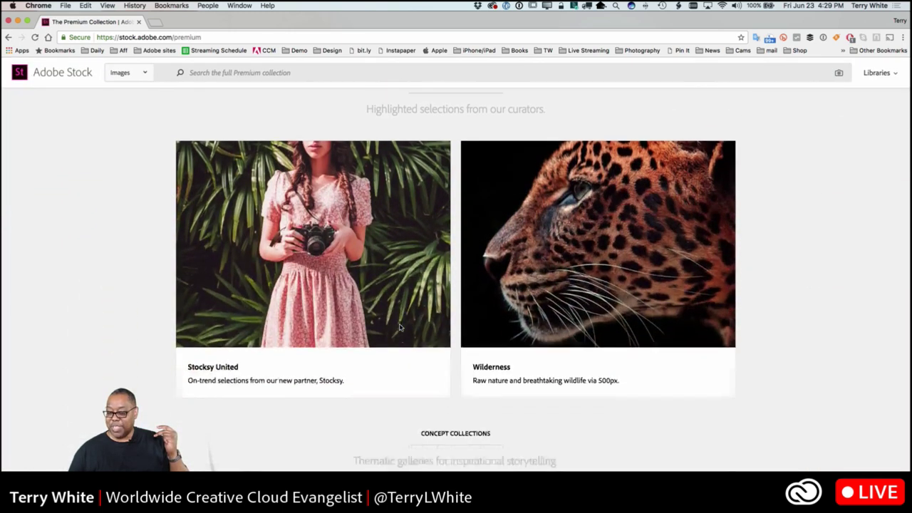
scroll(400, 327, "down", 5)
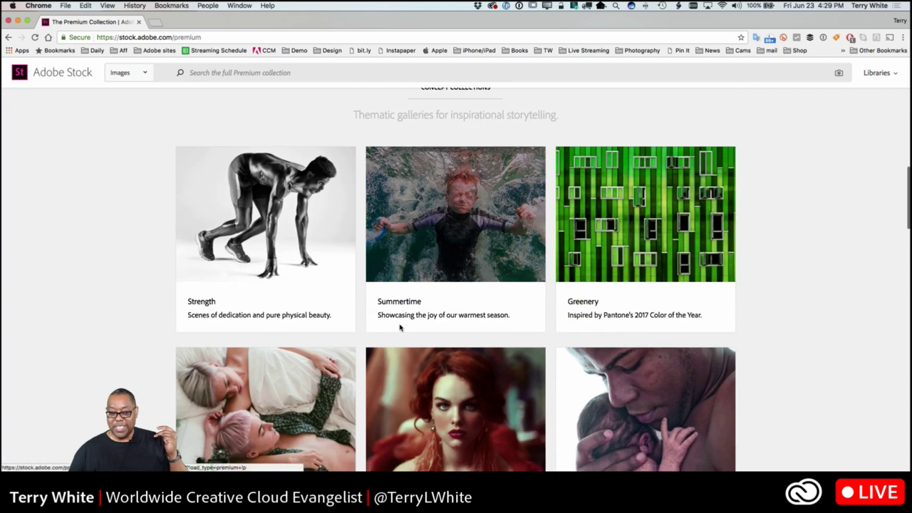
scroll(400, 327, "down", 5)
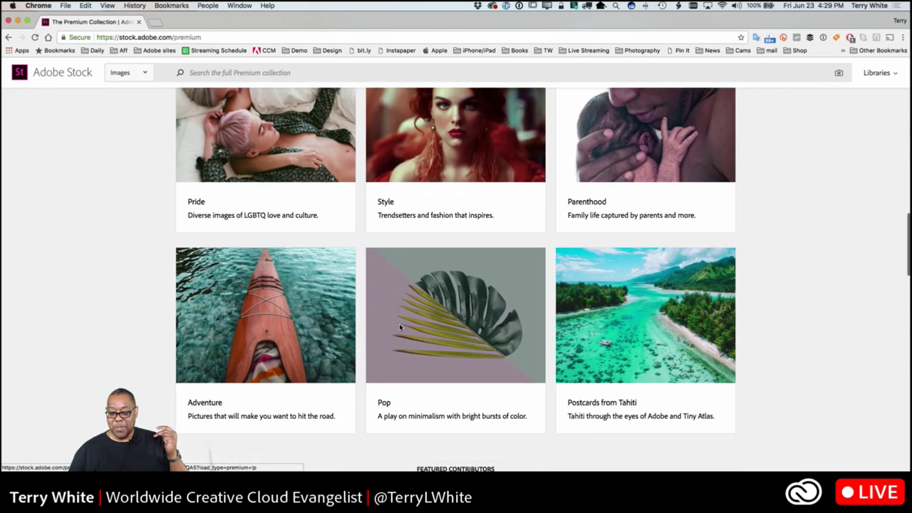
scroll(400, 327, "down", 5)
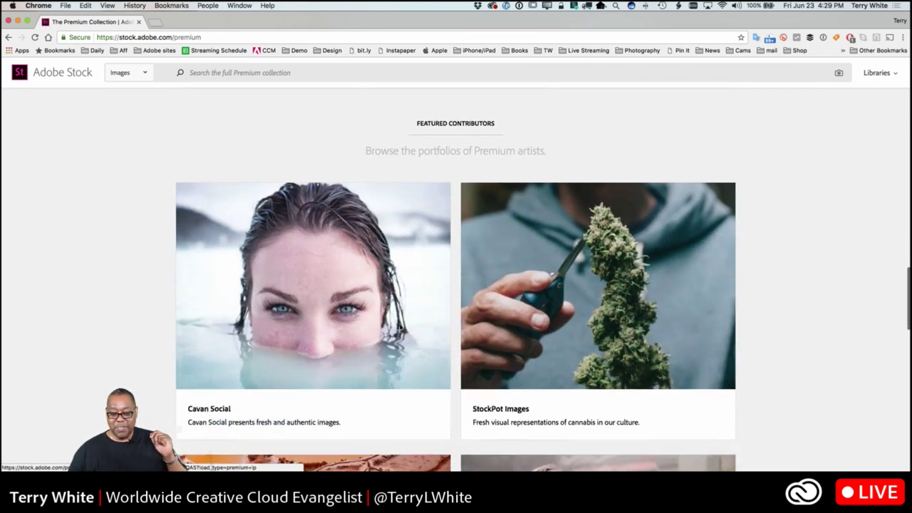
scroll(400, 327, "down", 5)
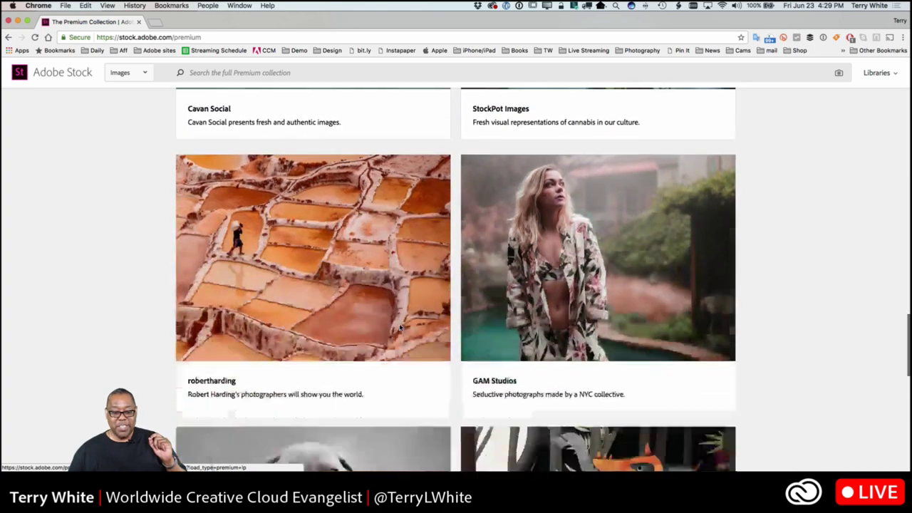
scroll(399, 327, "down", 5)
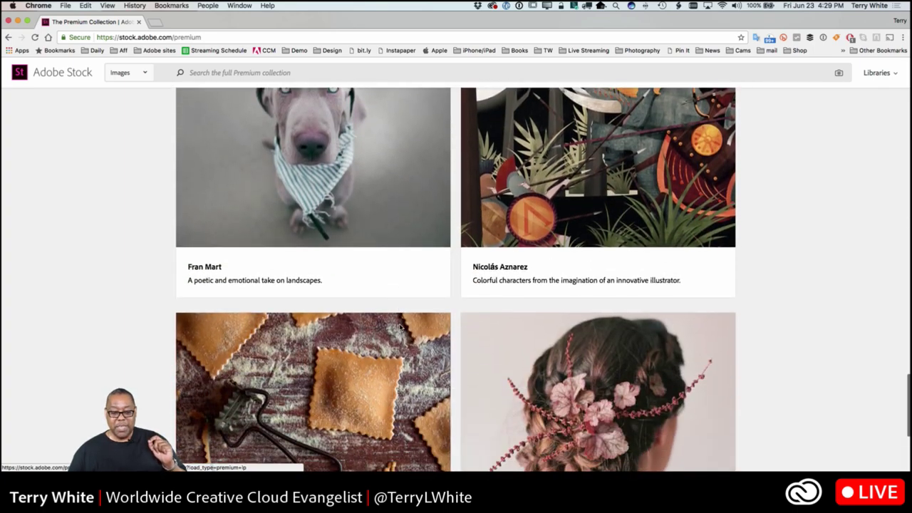
scroll(400, 328, "down", 4)
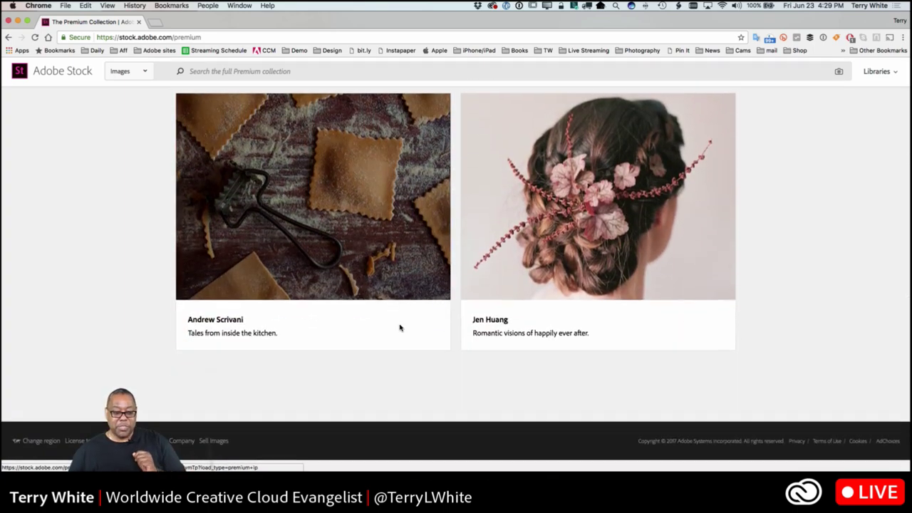
scroll(184, 133, "up", 14)
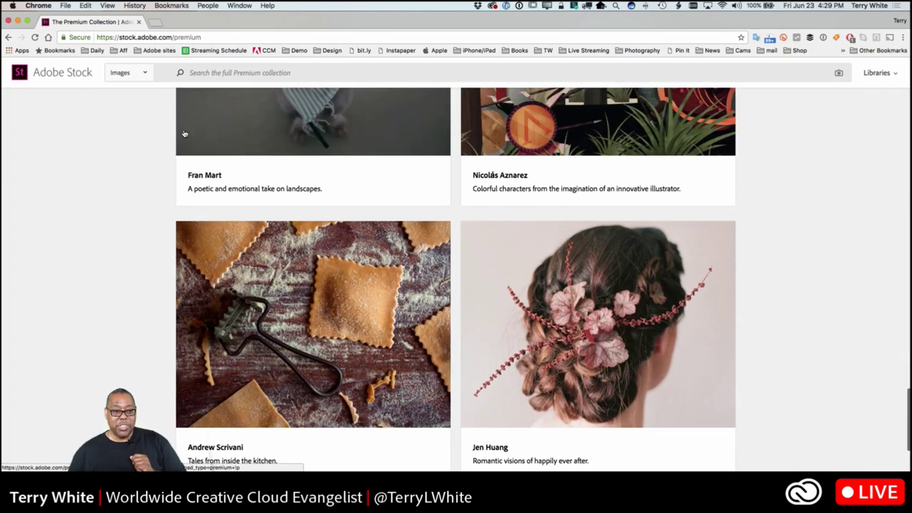
scroll(184, 133, "up", 10)
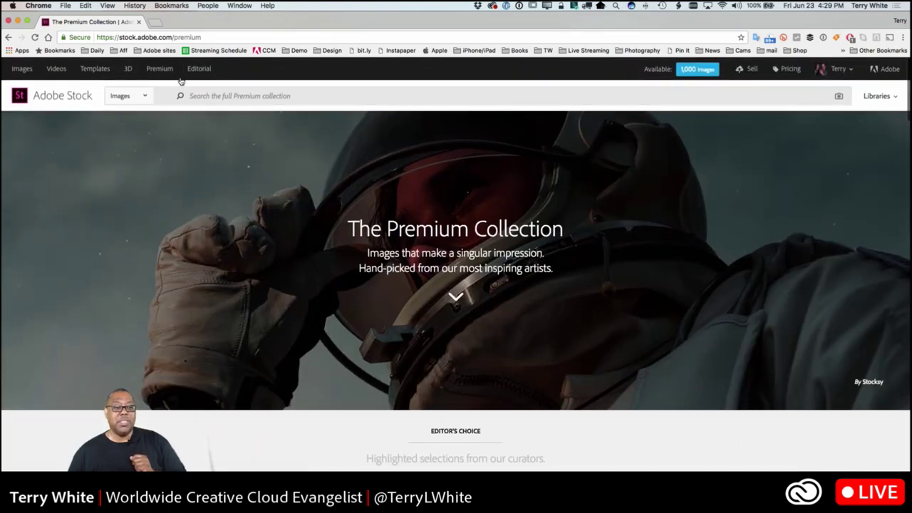
Open Adobe Stock's Editorial section and look through its featured collections and FAQ.
left_click(199, 70)
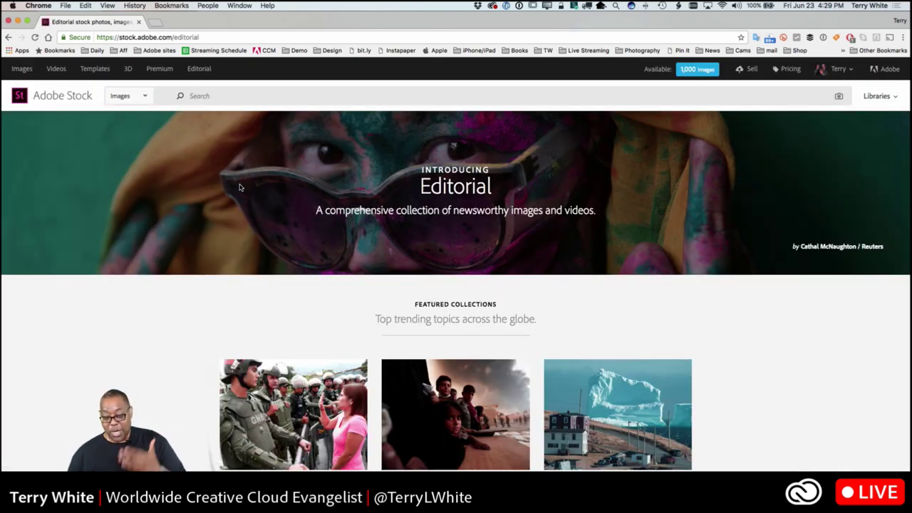
scroll(281, 252, "down", 5)
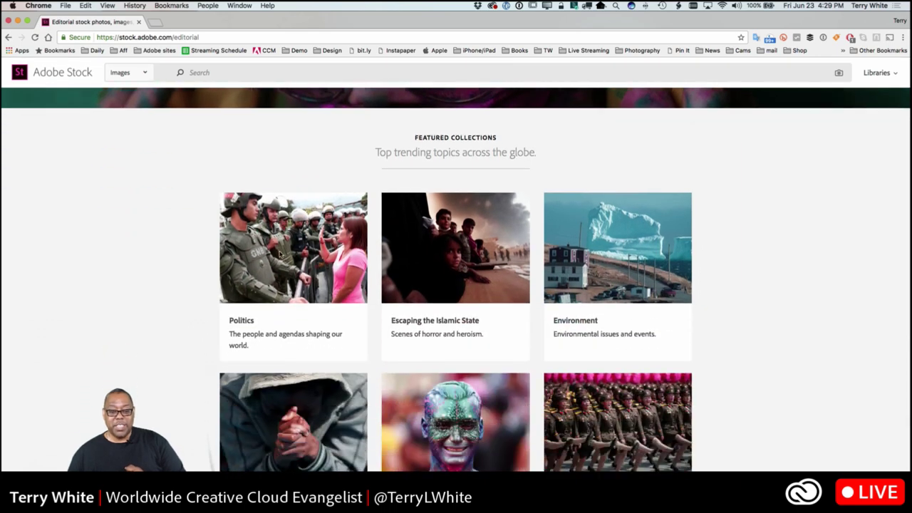
scroll(279, 254, "down", 5)
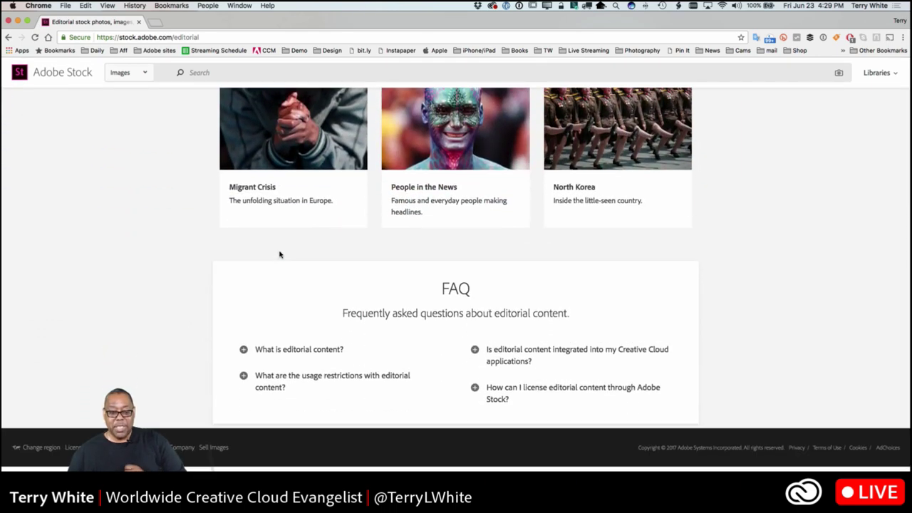
scroll(279, 255, "down", 1)
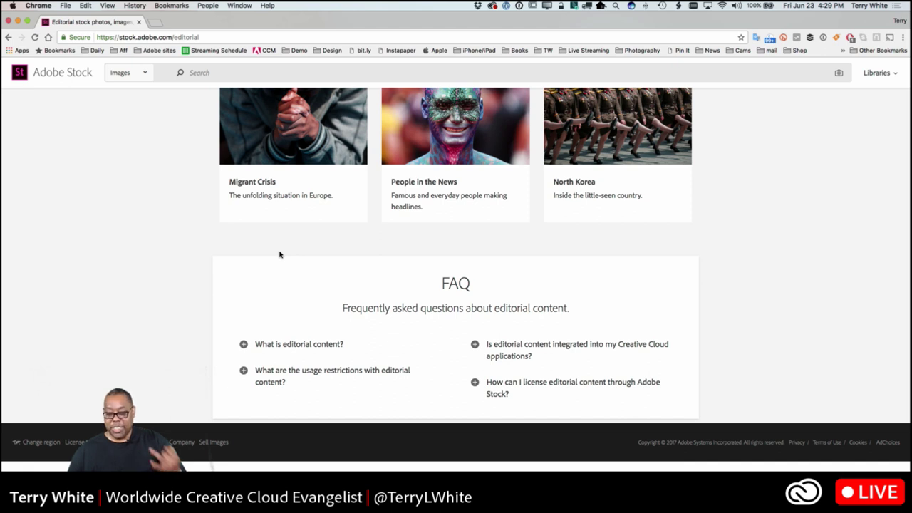
scroll(391, 266, "up", 2)
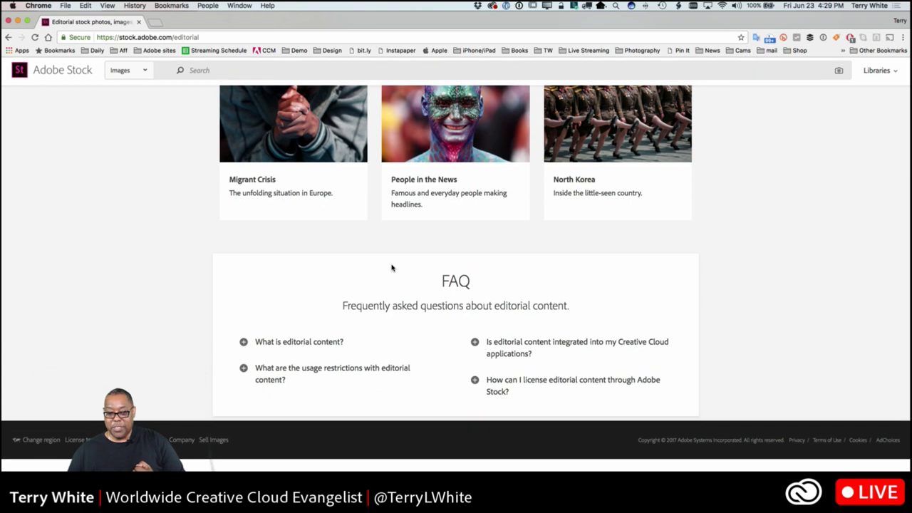
scroll(391, 266, "up", 10)
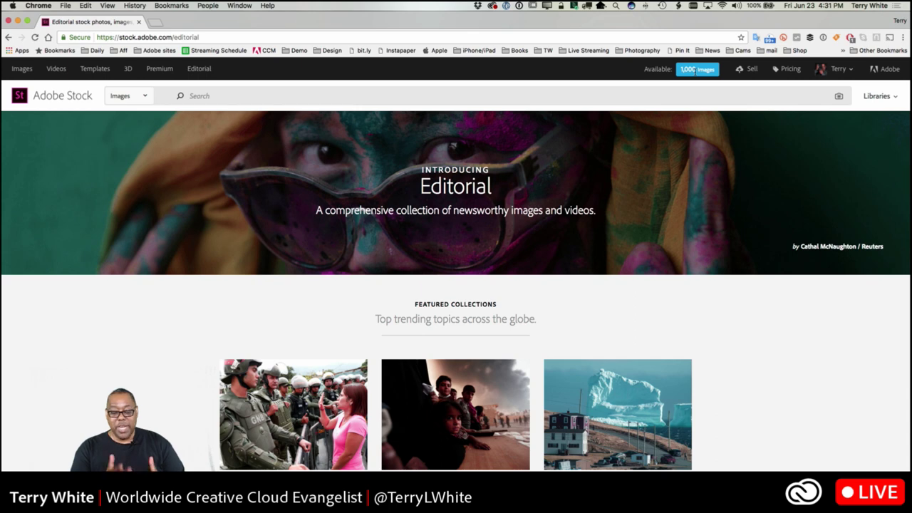
Switch back to InDesign and look over the goggles poster, the Shark Week cover and the black-cap swimmer page.
key("super+Tab")
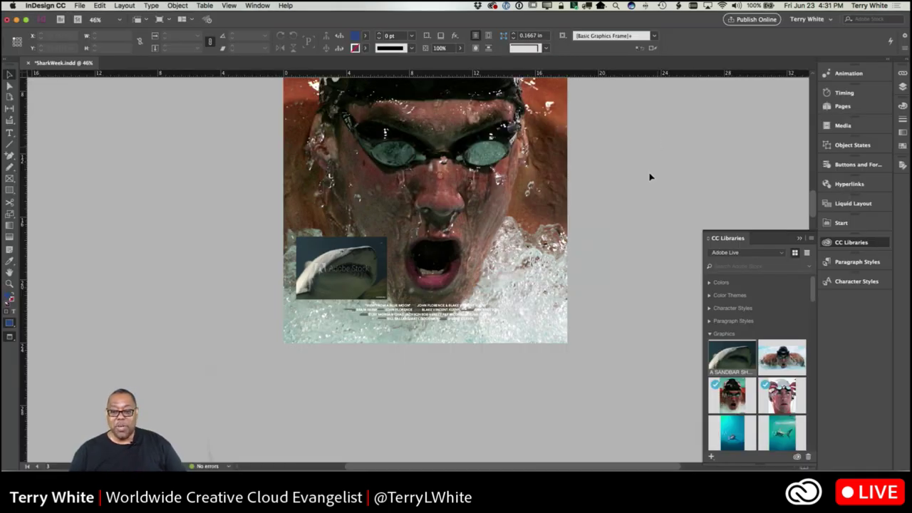
scroll(651, 182, "up", 10)
scroll(651, 186, "up", 15)
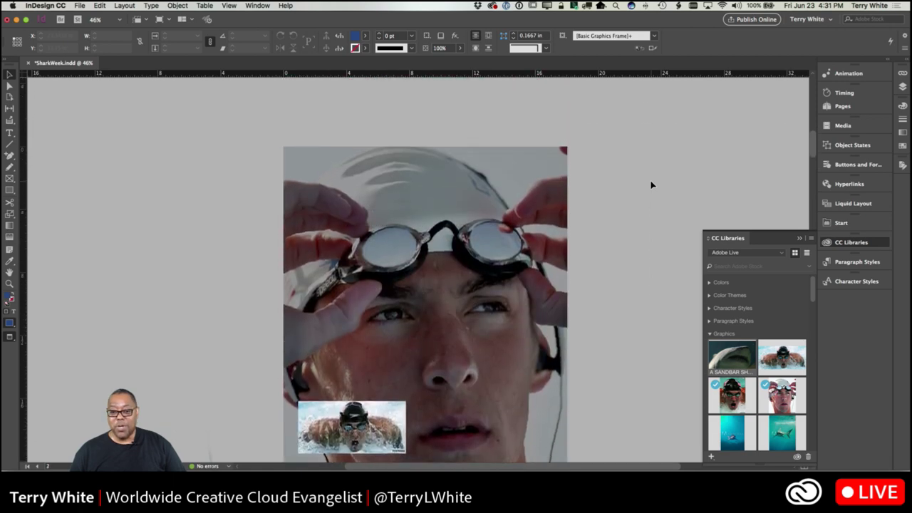
scroll(650, 185, "down", 10)
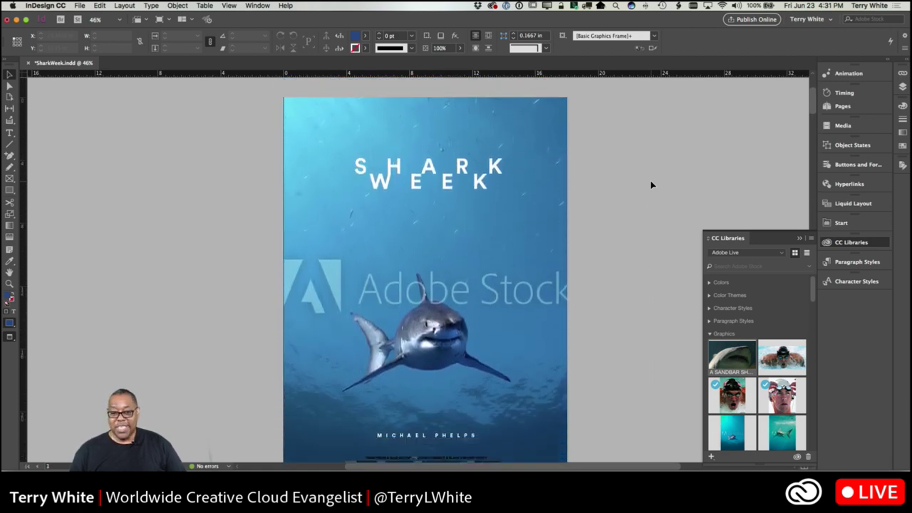
scroll(650, 185, "down", 8)
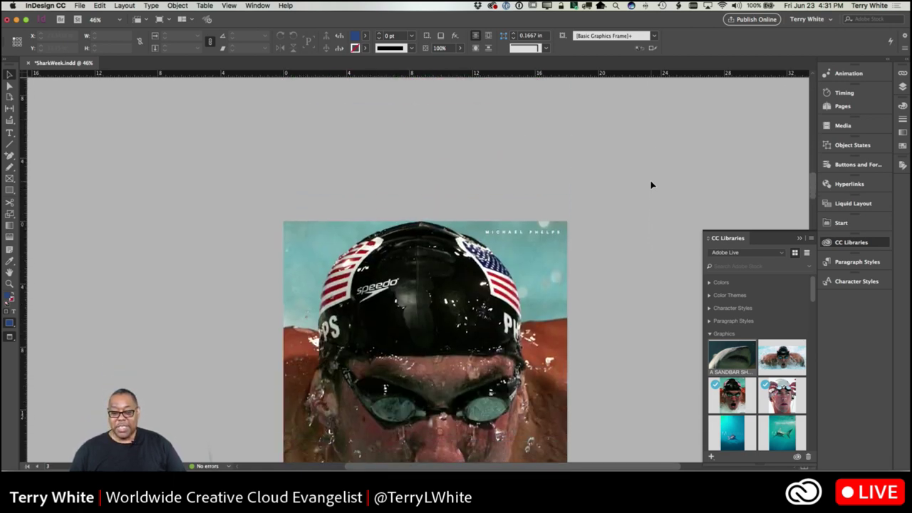